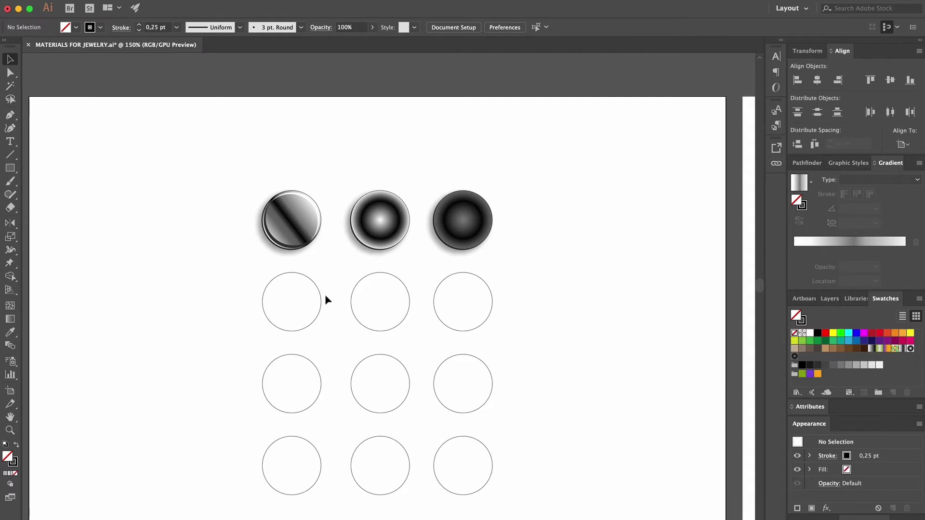
Step: Fill the second row's first circle with the gradient sampled from the circle above, angled diagonally at about -144.4°
{"action": "left_click", "coordinate": [321, 300]}
{"action": "left_click", "coordinate": [10, 332]}
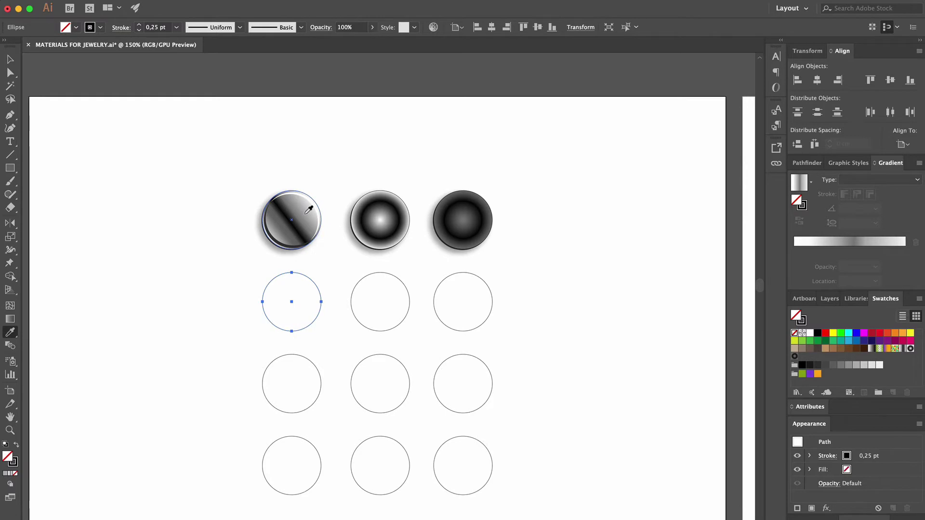
{"action": "left_click", "coordinate": [306, 213]}
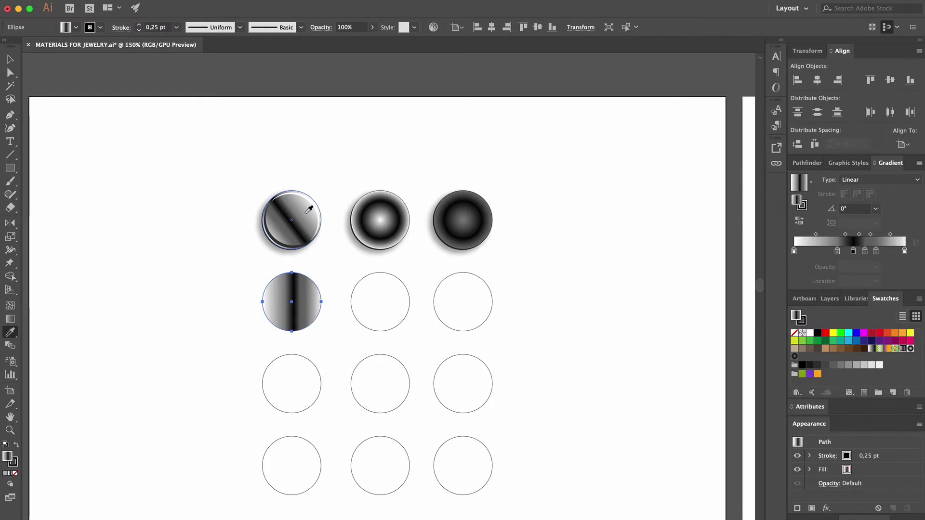
{"action": "left_click", "coordinate": [10, 318]}
{"action": "mouse_move", "coordinate": [327, 297]}
{"action": "left_mouse_down"}
{"action": "mouse_move", "coordinate": [194, 324]}
{"action": "mouse_move", "coordinate": [194, 347]}
{"action": "mouse_move", "coordinate": [273, 323]}
{"action": "mouse_move", "coordinate": [289, 306]}
{"action": "left_mouse_up"}
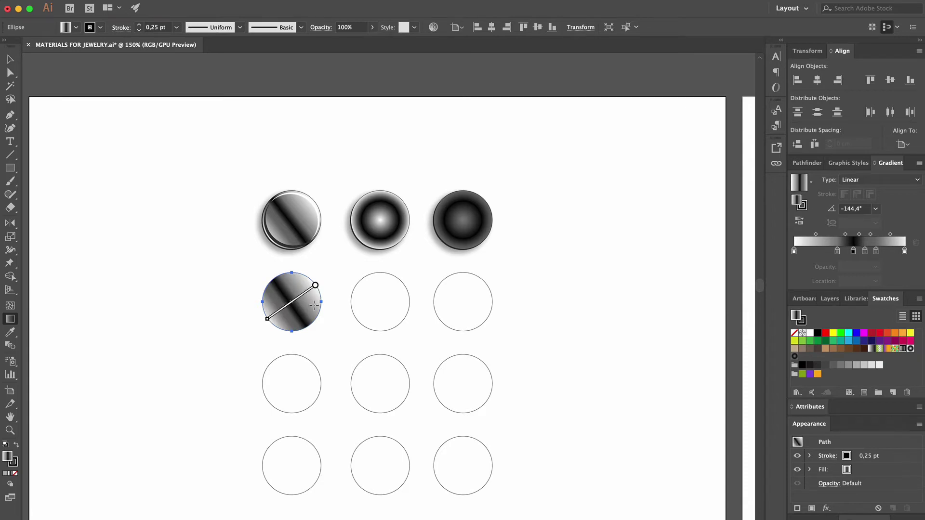
Step: Lighten the gradient's black middle stop to R=128 G=128 B=128, remove the extra stop beside it, and recolour the neighbouring stop light grey
{"action": "double_click", "coordinate": [853, 251]}
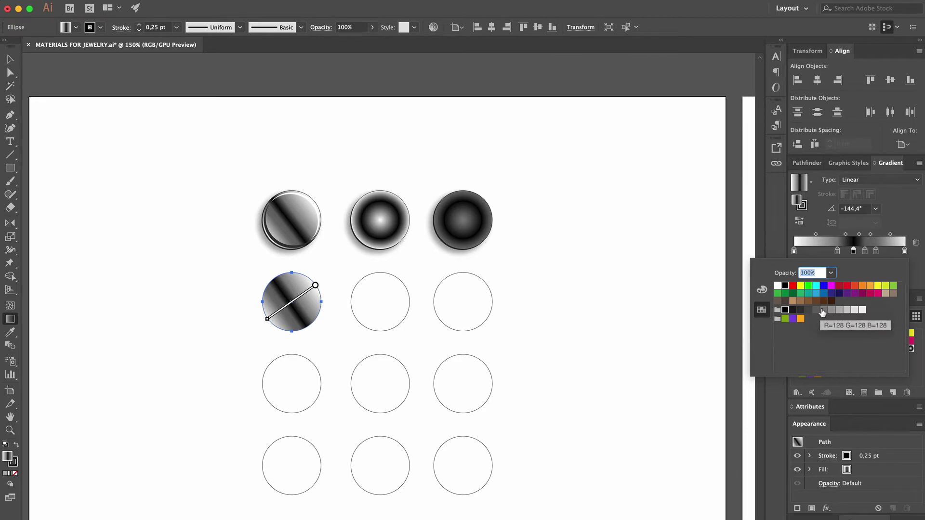
{"action": "left_click", "coordinate": [822, 311]}
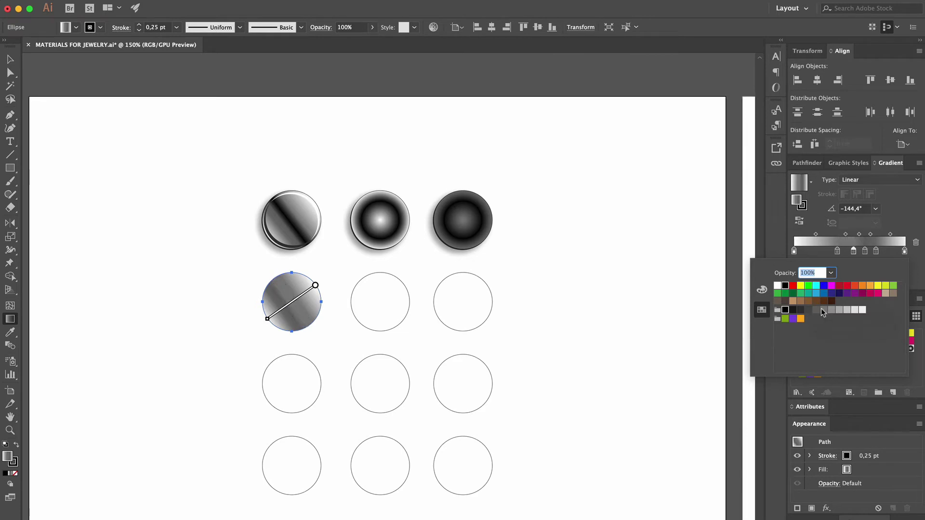
{"action": "left_click", "coordinate": [876, 253]}
{"action": "left_click_drag", "start_coordinate": [876, 252], "coordinate": [865, 252]}
{"action": "double_click", "coordinate": [866, 251]}
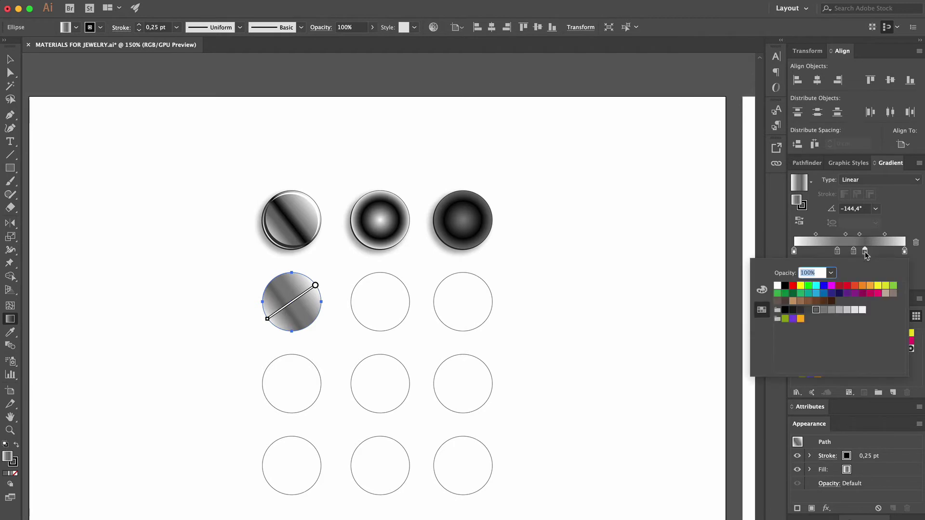
{"action": "left_click", "coordinate": [841, 311]}
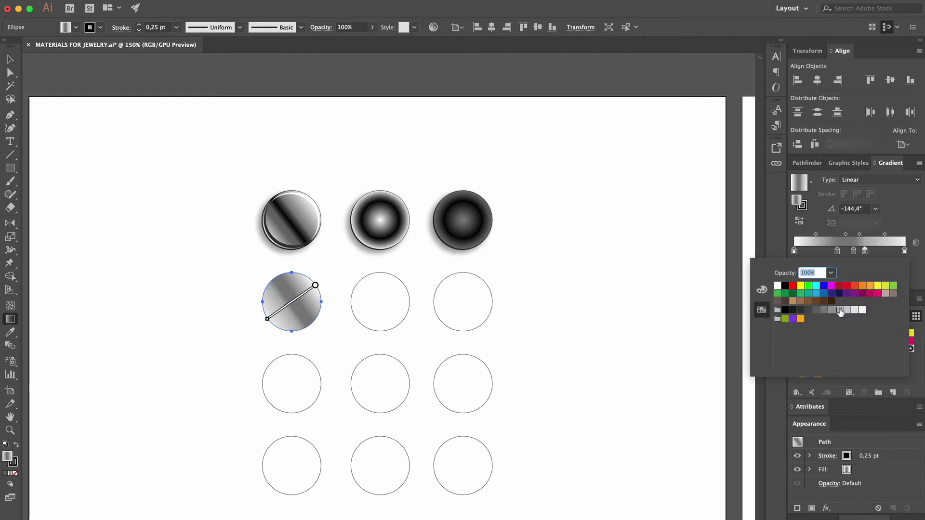
Step: Recolour the gradient stop just before the middle to a lighter grey, then deselect the circle
{"action": "double_click", "coordinate": [838, 251]}
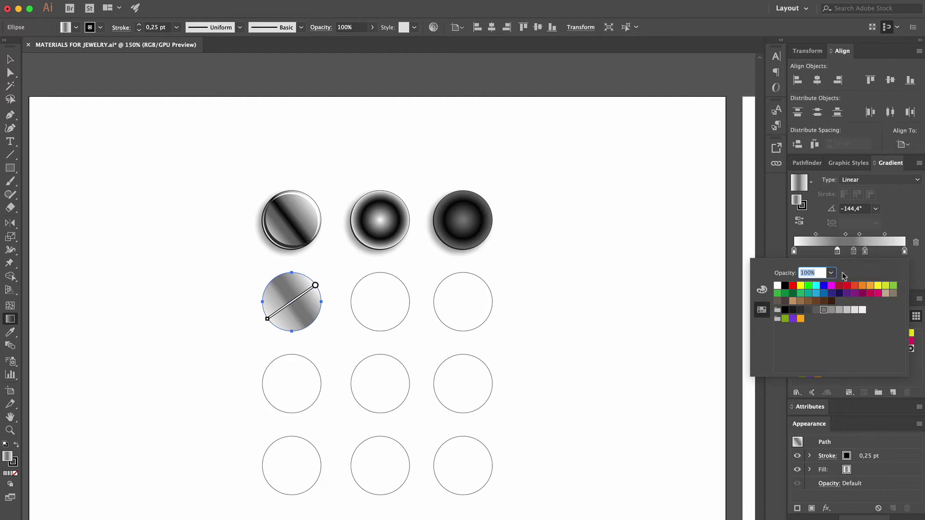
{"action": "left_click", "coordinate": [848, 311]}
{"action": "left_click", "coordinate": [862, 310]}
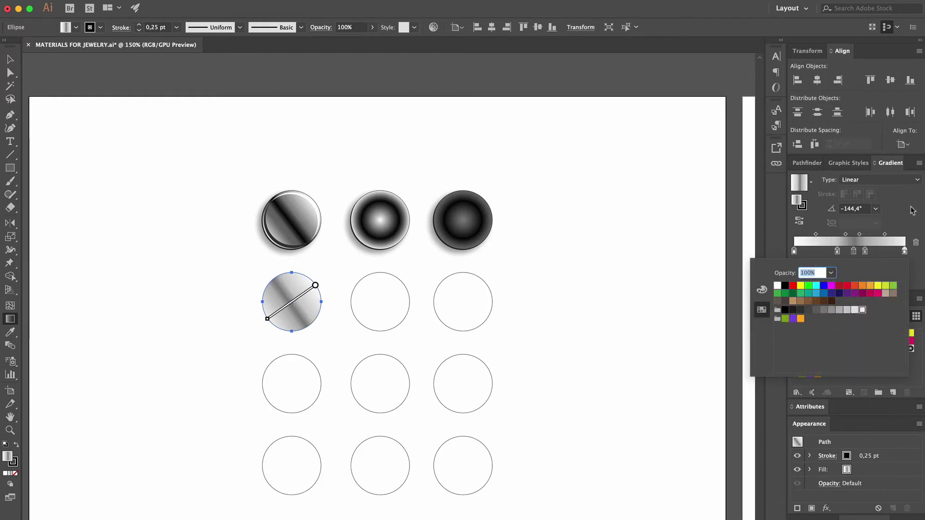
{"action": "left_click", "coordinate": [10, 61]}
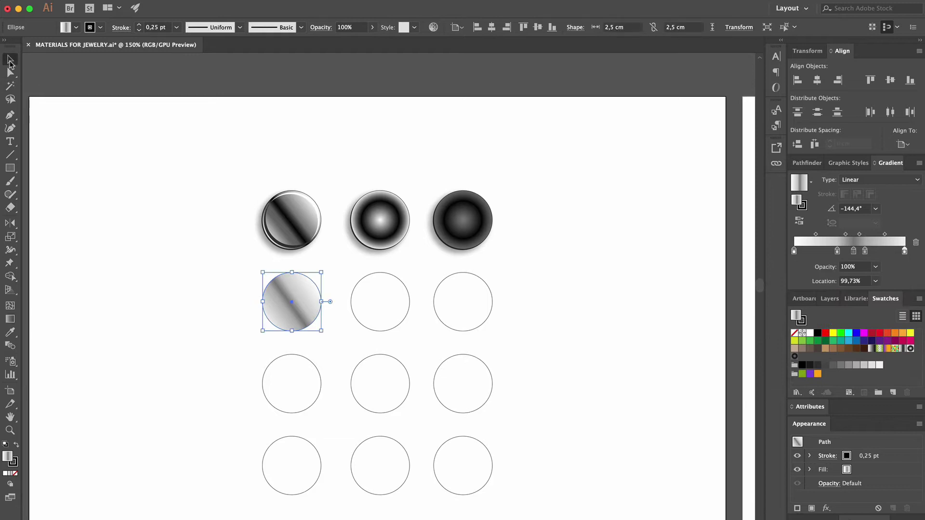
{"action": "left_click", "coordinate": [183, 259]}
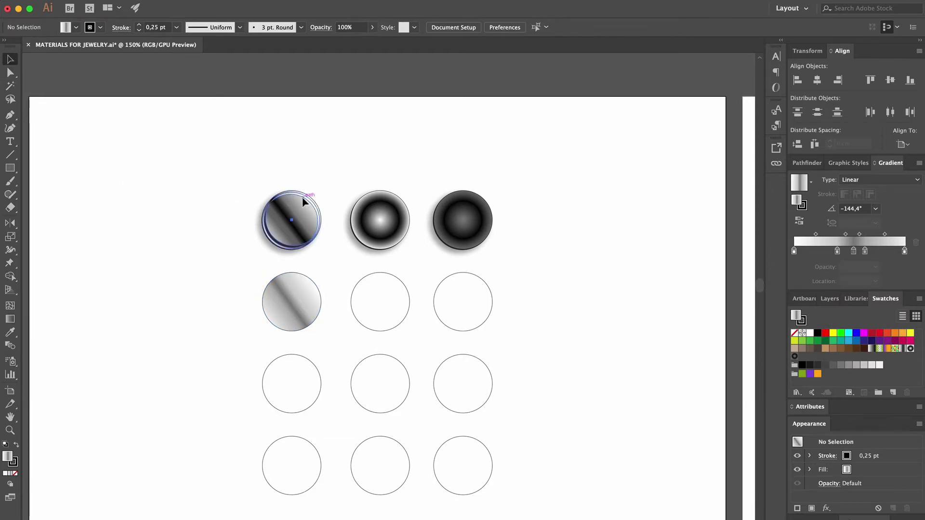
Step: Place a copy of the first row's diagonal-gradient circle beside the grid and ungroup it
{"action": "left_click_drag", "start_coordinate": [304, 202], "coordinate": [195, 327]}
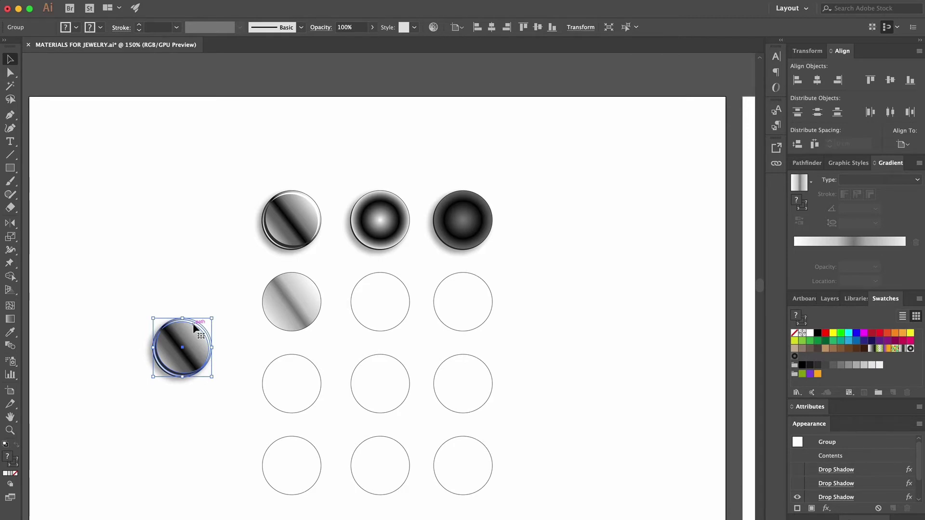
{"action": "key", "text": "super+shift+g"}
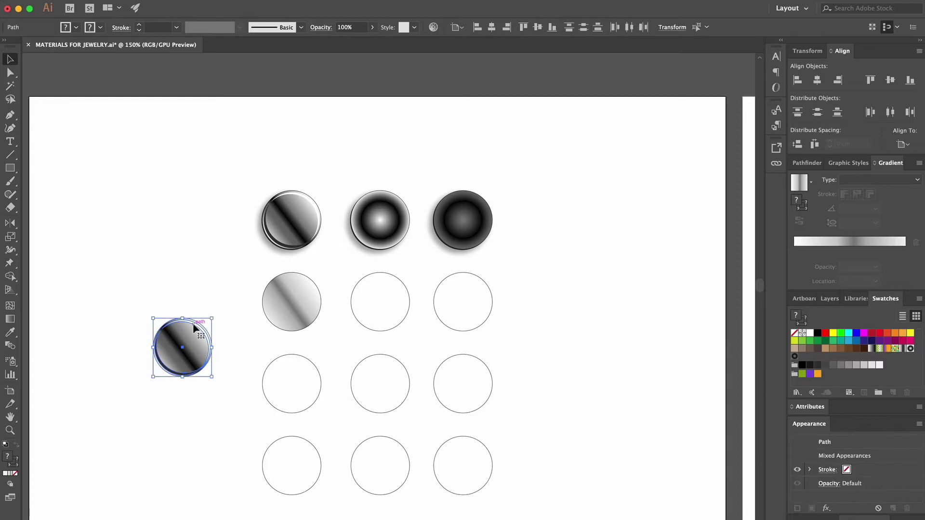
{"action": "left_click", "coordinate": [202, 287]}
Step: Move the white highlight and dark shadow crescents from the ungrouped copy onto the second row's first circle
{"action": "left_click", "coordinate": [206, 338]}
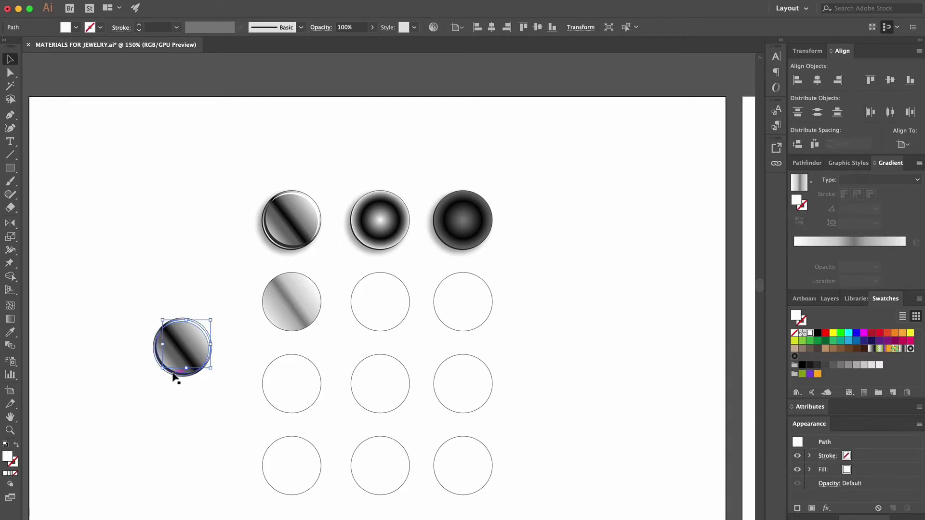
{"action": "left_click", "coordinate": [174, 378], "text": "shift"}
{"action": "left_click_drag", "start_coordinate": [174, 378], "coordinate": [280, 327]}
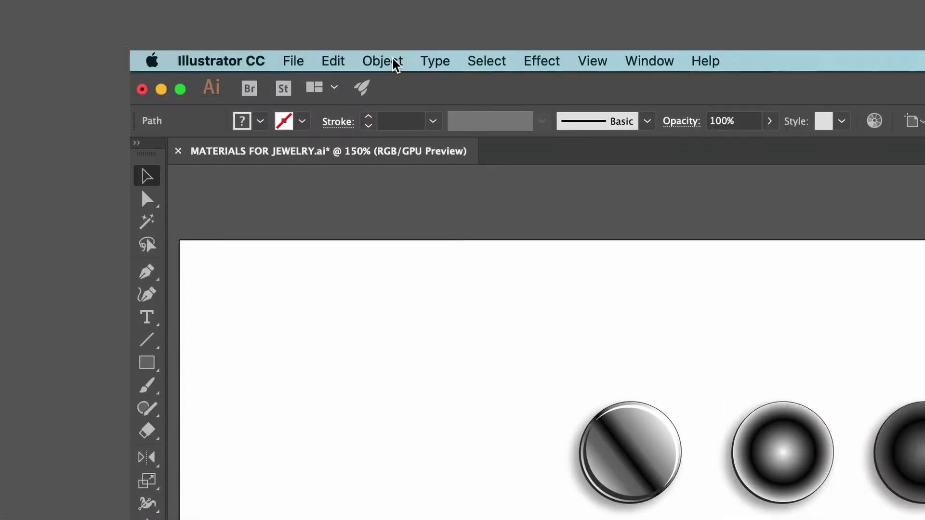
Step: Bring the two crescents to the front and delete the leftover gradient circle beside the grid
{"action": "left_click", "coordinate": [151, 0]}
{"action": "mouse_move", "coordinate": [403, 103]}
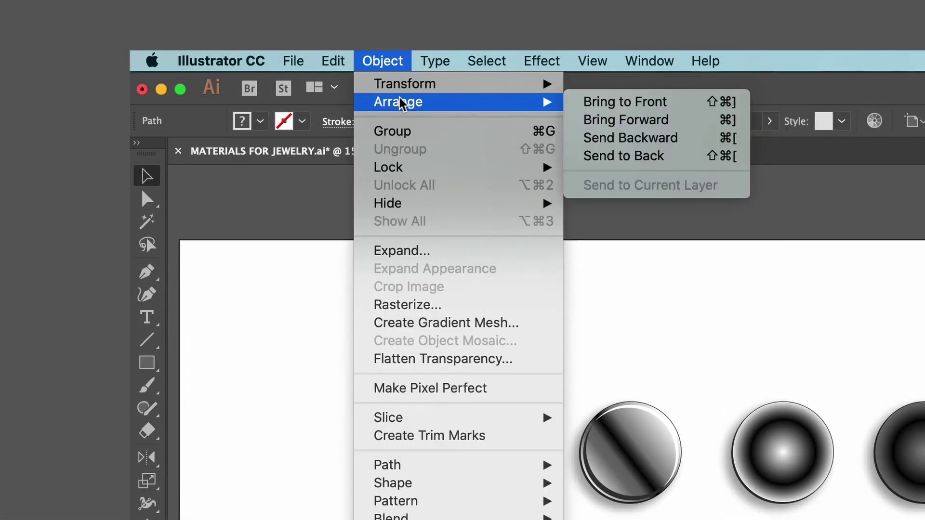
{"action": "left_click", "coordinate": [642, 107]}
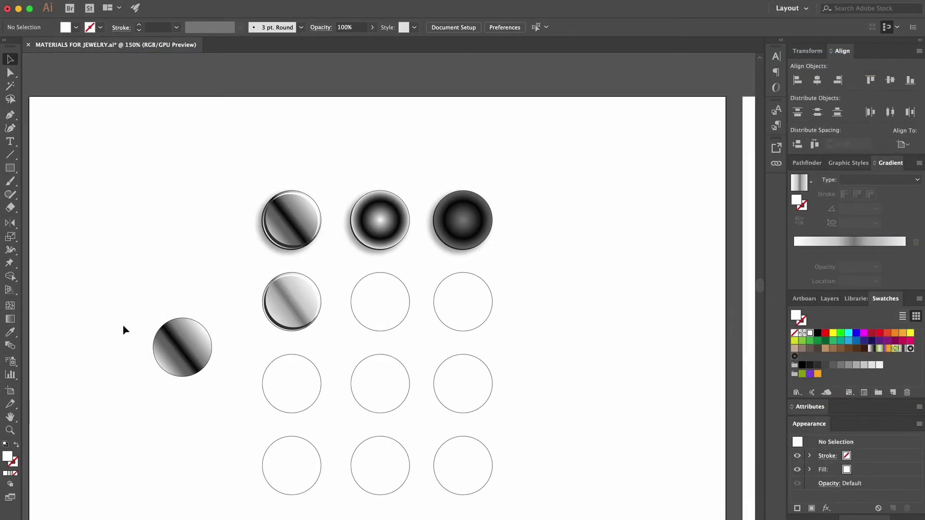
{"action": "left_click_drag", "start_coordinate": [124, 330], "coordinate": [209, 415]}
{"action": "key", "text": "Delete"}
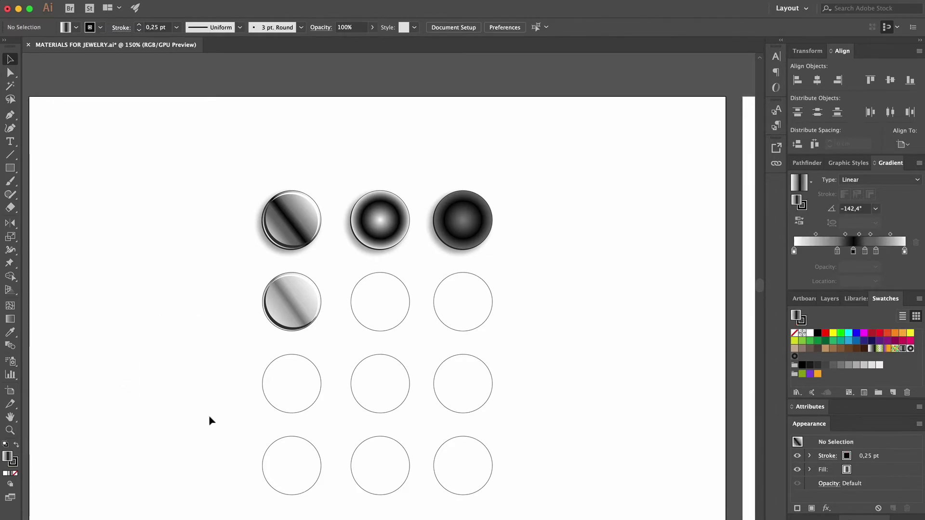
Step: Recolour the dark shadow crescent on the second row's first circle to a medium grey swatch
{"action": "left_click", "coordinate": [10, 430]}
{"action": "left_click", "coordinate": [320, 292]}
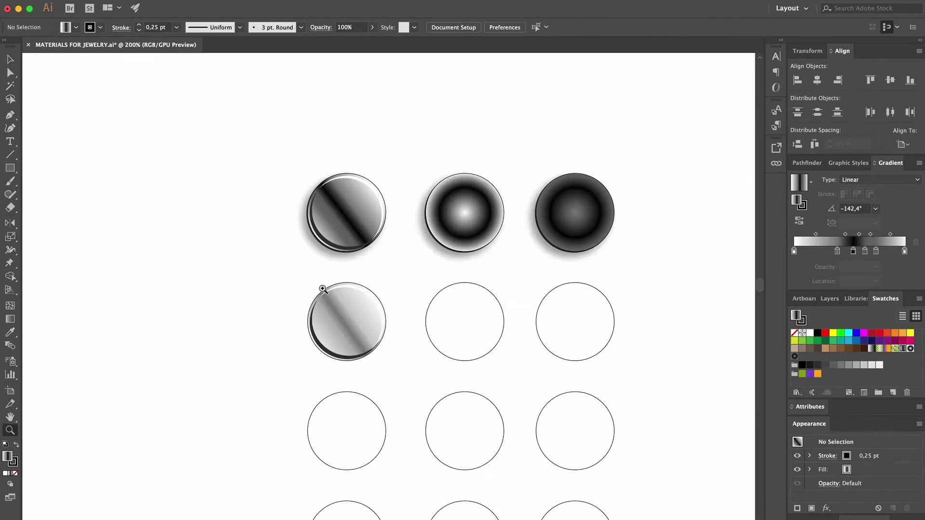
{"action": "left_click", "coordinate": [411, 324]}
{"action": "left_click", "coordinate": [10, 59]}
{"action": "left_click", "coordinate": [264, 347]}
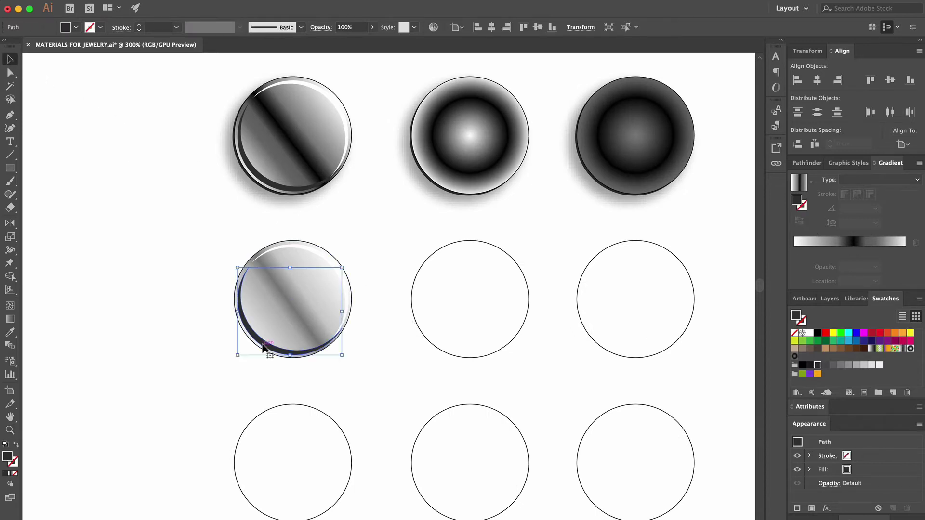
{"action": "left_click", "coordinate": [841, 365]}
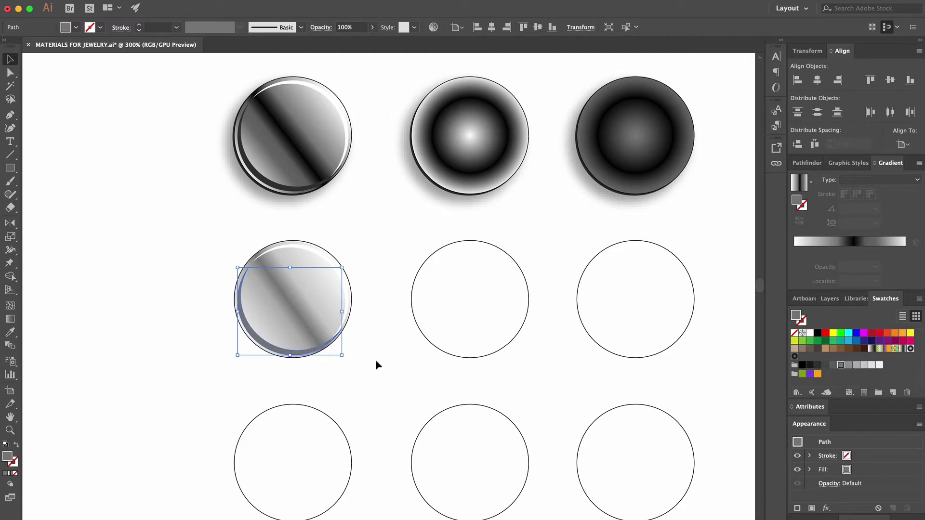
{"action": "left_click", "coordinate": [398, 393]}
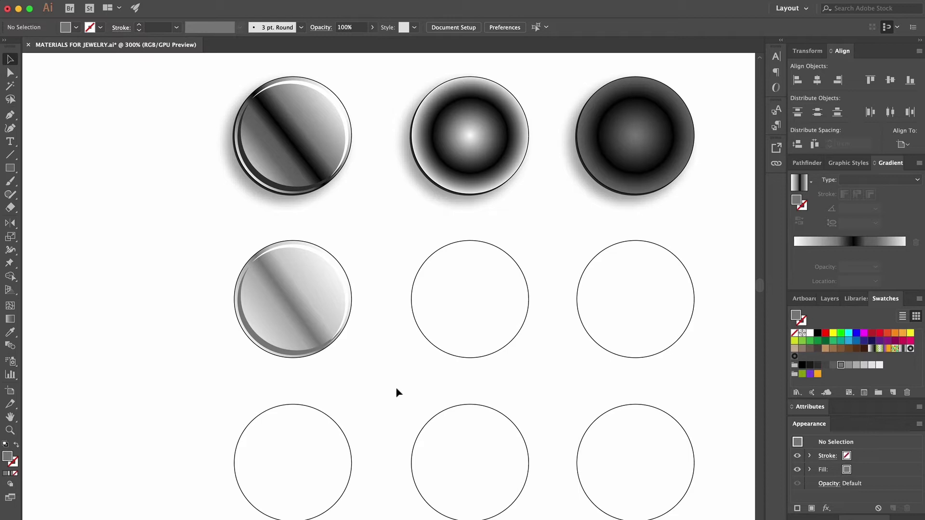
Step: Fill the second row's middle circle with the light grey gradient sampled from its neighbour and set the gradient type to Radial
{"action": "key", "text": "super+minus"}
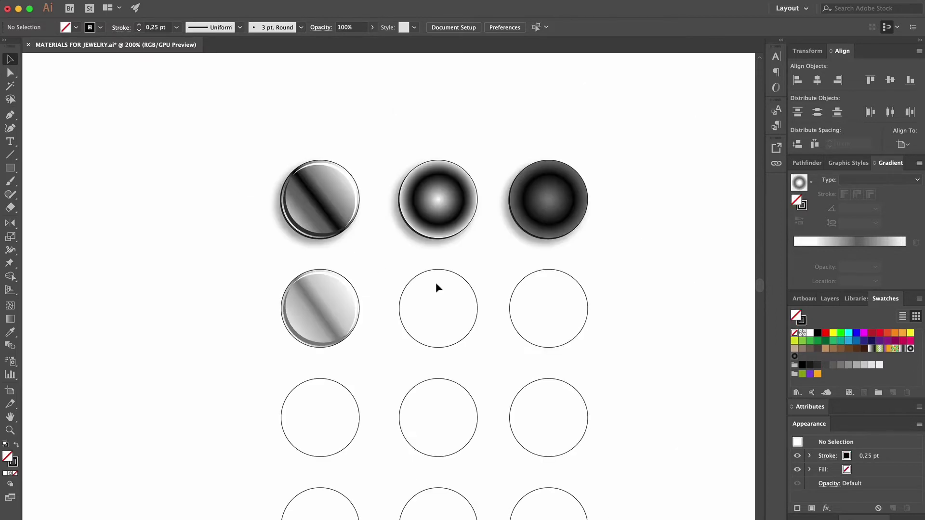
{"action": "left_click", "coordinate": [461, 279]}
{"action": "left_click", "coordinate": [9, 332]}
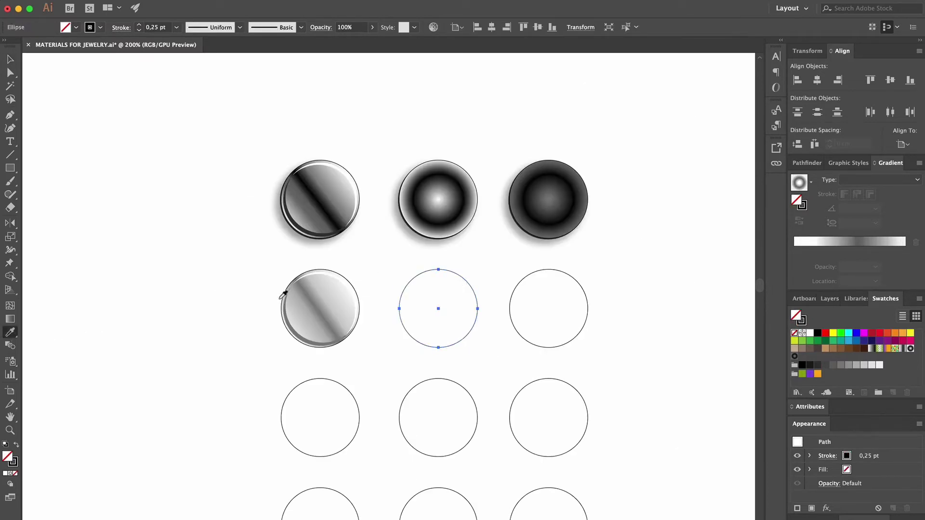
{"action": "left_click", "coordinate": [341, 303]}
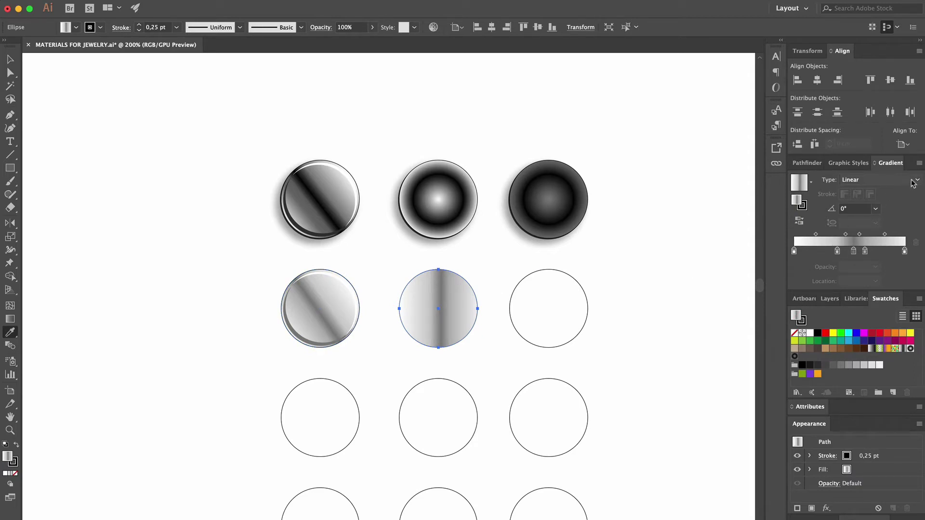
{"action": "left_click", "coordinate": [913, 182]}
{"action": "left_click", "coordinate": [907, 204]}
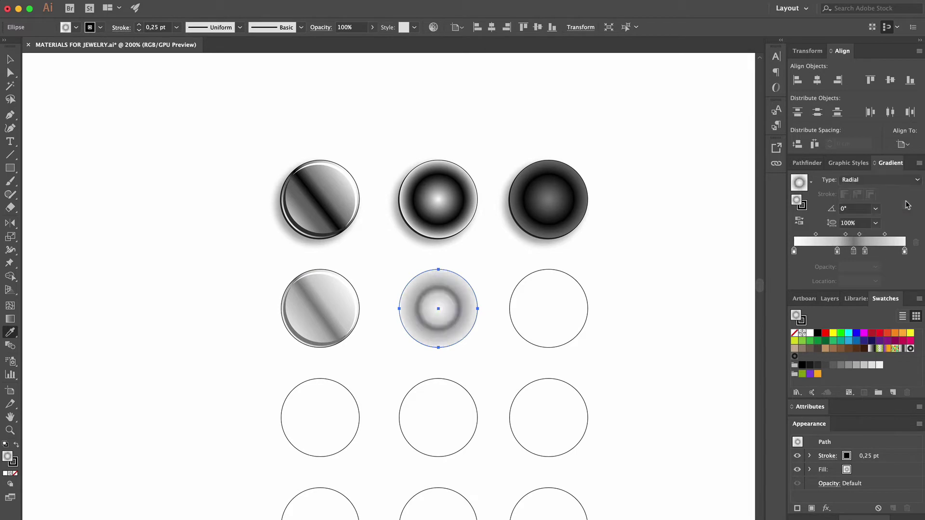
Step: Reposition the middle circle's radial gradient stops, with the first at about 13% and the last at about 91%, and deselect it
{"action": "left_click_drag", "start_coordinate": [865, 251], "coordinate": [899, 251]}
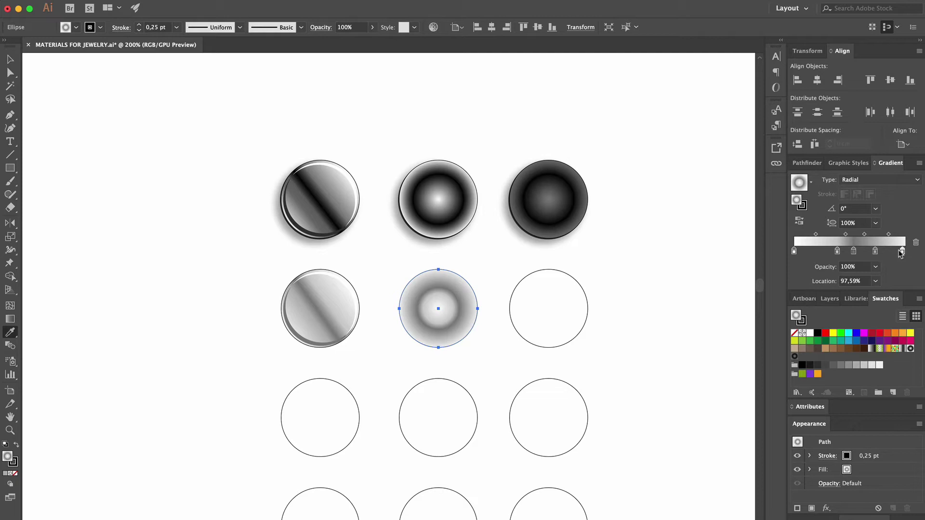
{"action": "left_click_drag", "start_coordinate": [837, 252], "coordinate": [863, 255]}
{"action": "left_click", "coordinate": [855, 253]}
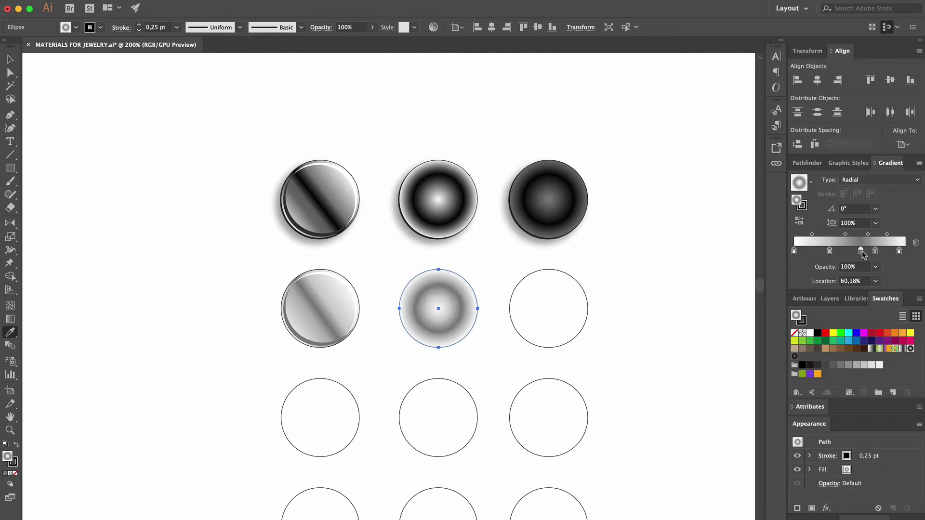
{"action": "left_click", "coordinate": [838, 252]}
{"action": "left_click_drag", "start_coordinate": [838, 252], "coordinate": [809, 252]}
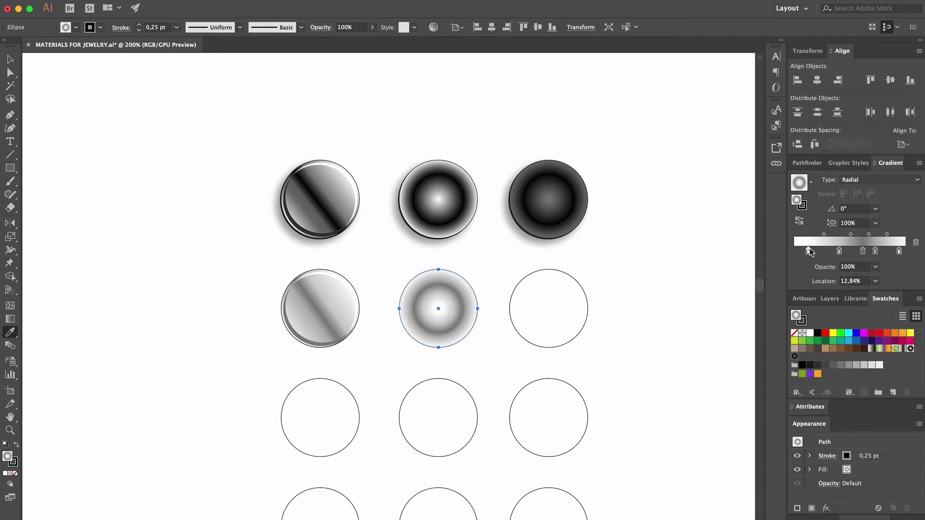
{"action": "left_click_drag", "start_coordinate": [900, 252], "coordinate": [895, 252]}
{"action": "key", "text": "v"}
{"action": "key", "text": "super+shift+a"}
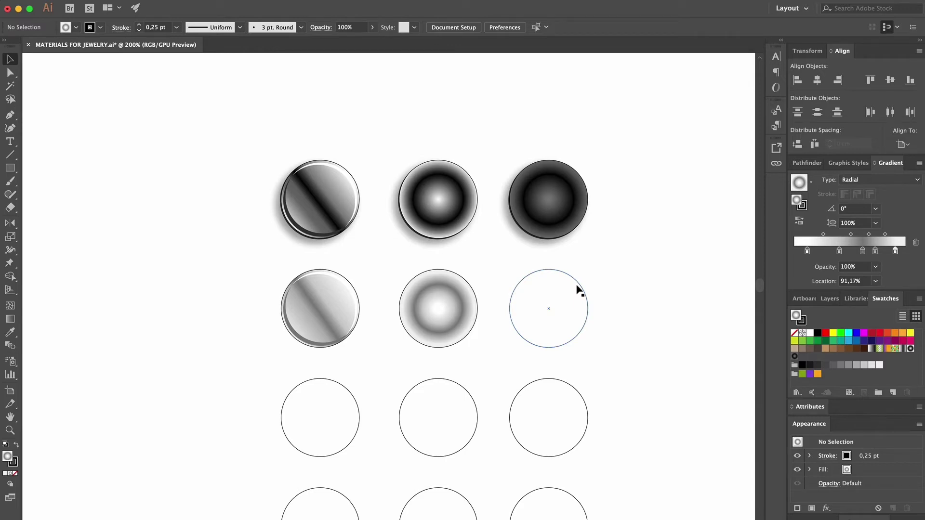
Step: Fill the second row's third circle with the middle circle's radial gradient and move its outer stops to 0% and 100%
{"action": "left_click", "coordinate": [580, 289]}
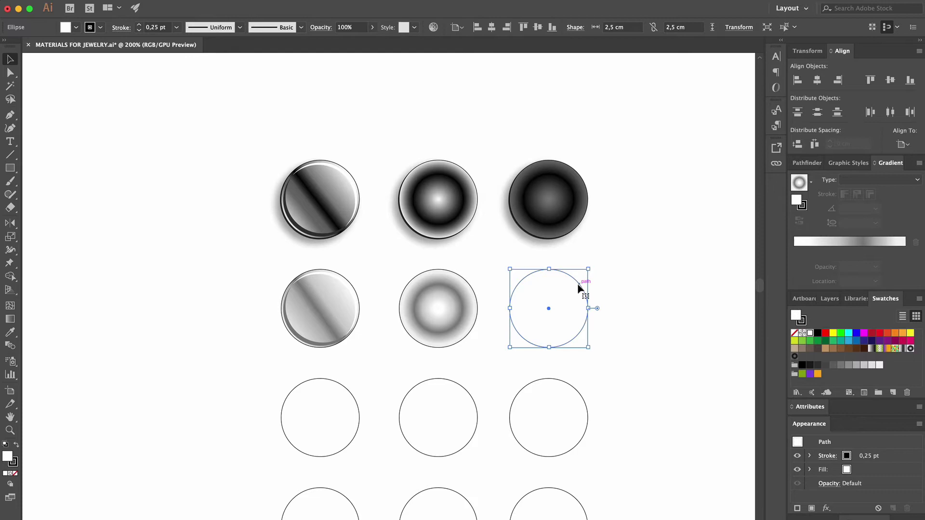
{"action": "left_click", "coordinate": [10, 331]}
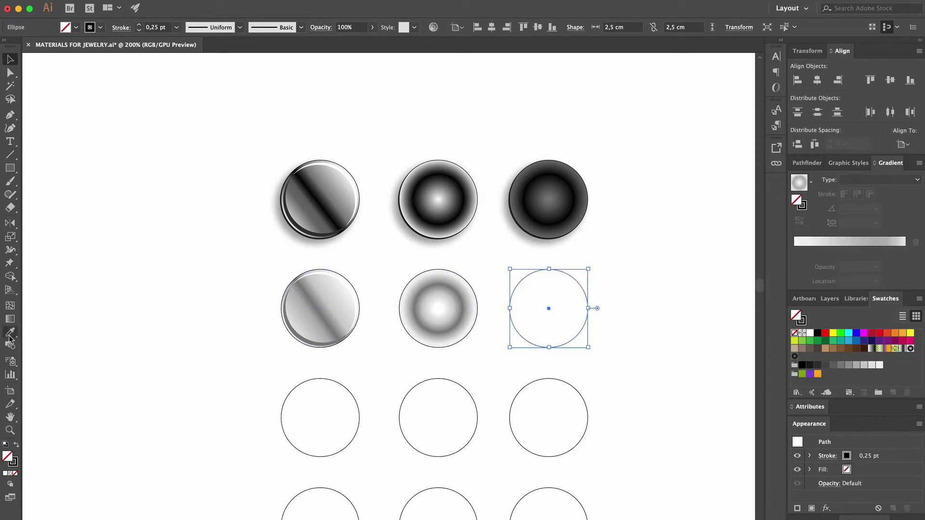
{"action": "left_click", "coordinate": [467, 313]}
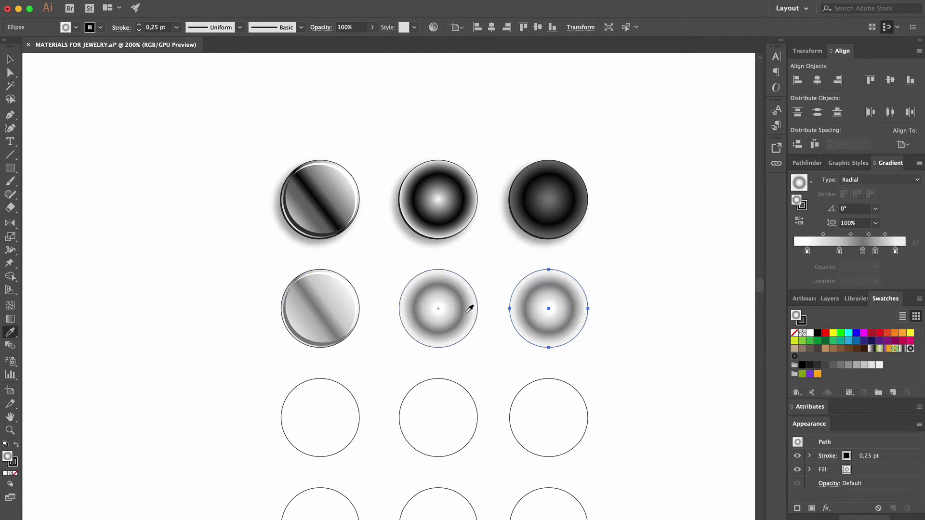
{"action": "left_click_drag", "start_coordinate": [808, 253], "coordinate": [794, 251]}
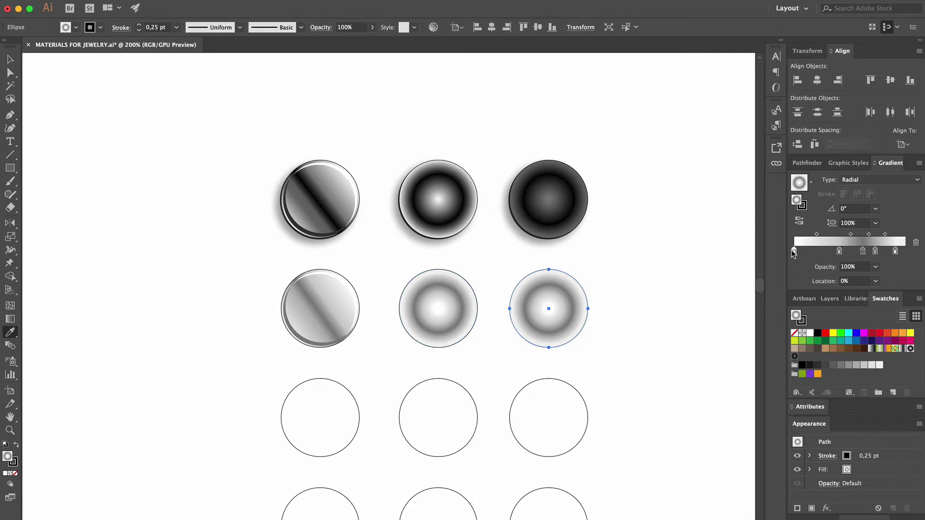
{"action": "left_click_drag", "start_coordinate": [895, 252], "coordinate": [906, 251]}
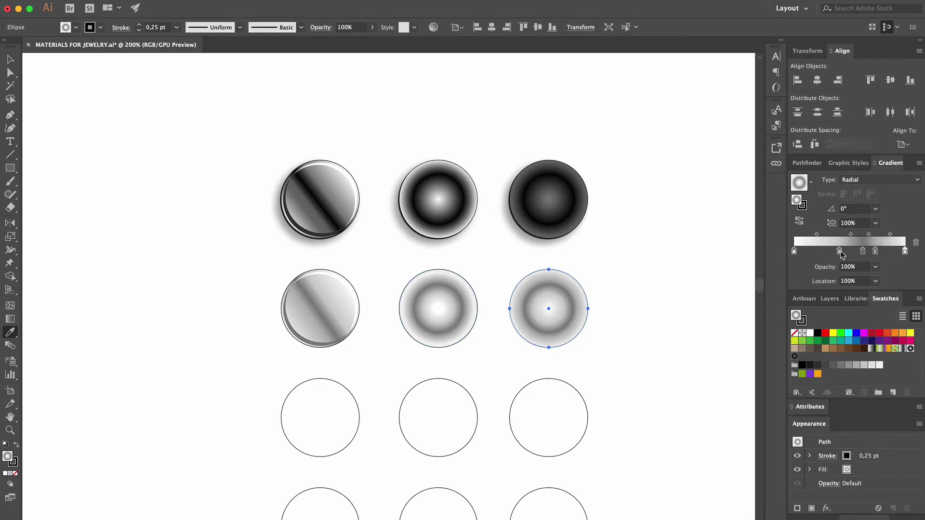
Step: Reduce the third circle's gradient to one inner stop at about 79% and recolour that stop to R=179 G=179 B=179
{"action": "left_click_drag", "start_coordinate": [839, 251], "coordinate": [841, 282]}
{"action": "mouse_move", "coordinate": [875, 251]}
{"action": "left_mouse_down"}
{"action": "mouse_move", "coordinate": [877, 284]}
{"action": "mouse_move", "coordinate": [869, 252]}
{"action": "mouse_move", "coordinate": [882, 253]}
{"action": "left_mouse_up"}
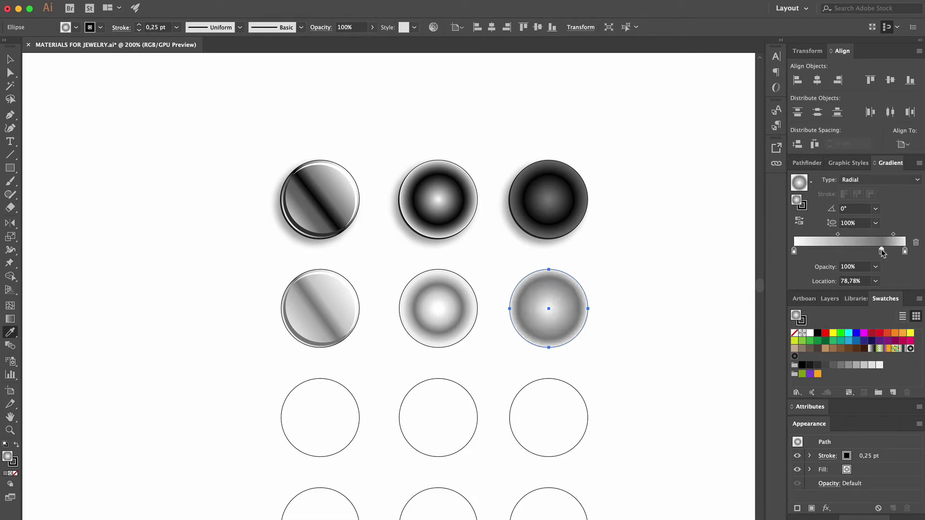
{"action": "double_click", "coordinate": [882, 251]}
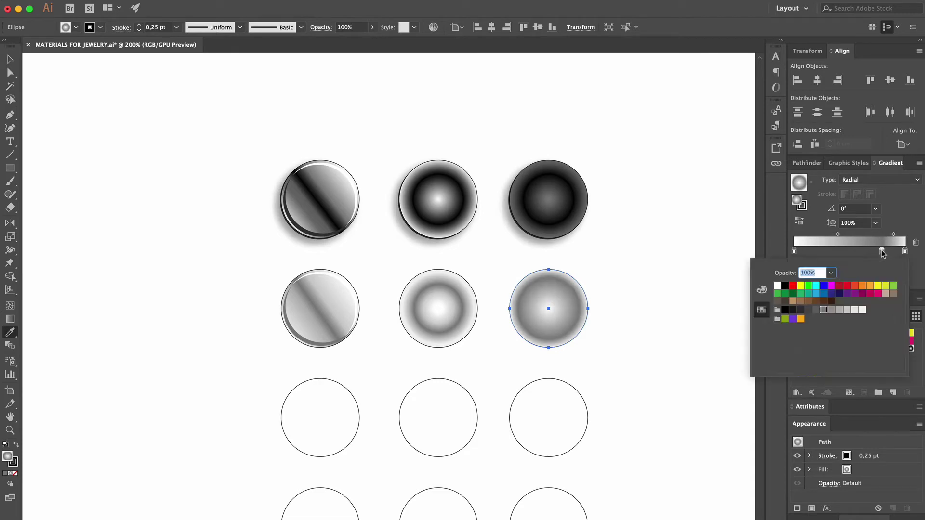
{"action": "left_click", "coordinate": [839, 310]}
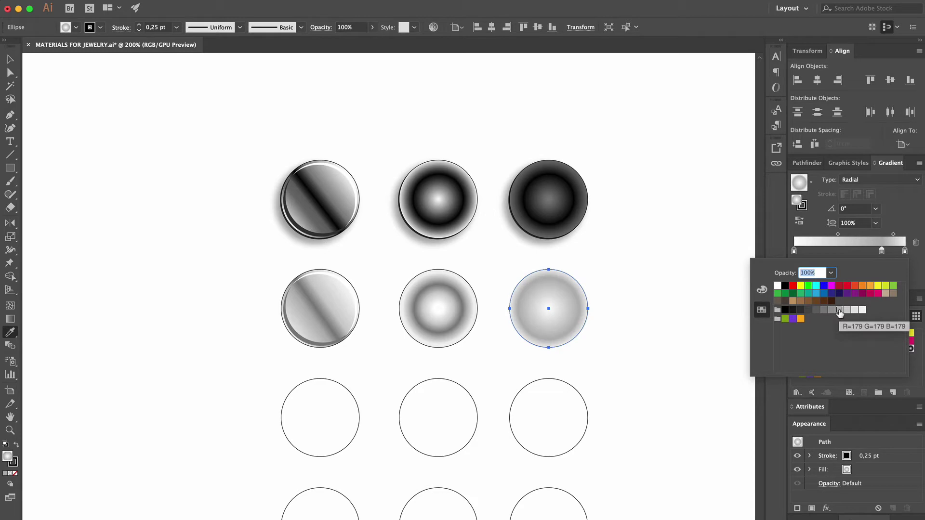
{"action": "left_click", "coordinate": [824, 255]}
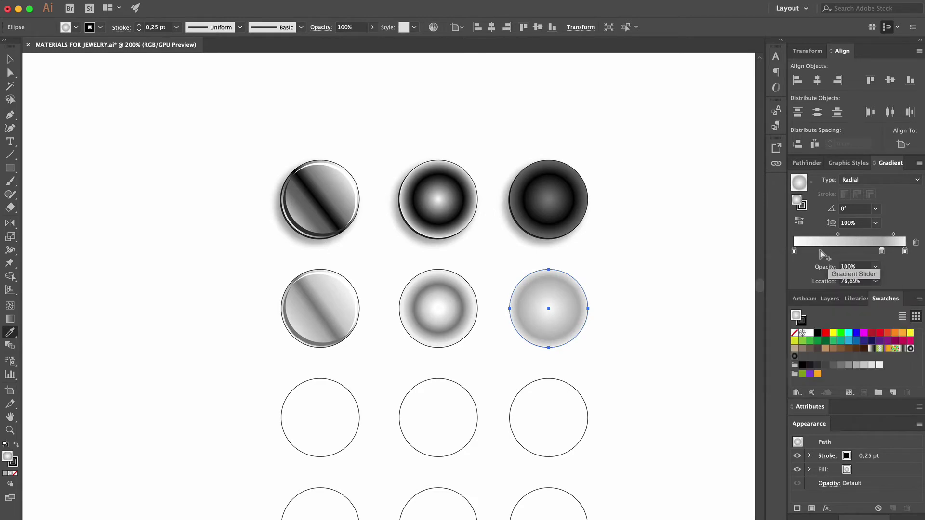
Step: Move the first stop of the third circle's radial gradient to about 14% and deselect the circle
{"action": "left_click_drag", "start_coordinate": [794, 251], "coordinate": [811, 254]}
{"action": "left_click", "coordinate": [9, 60]}
{"action": "left_click", "coordinate": [673, 333]}
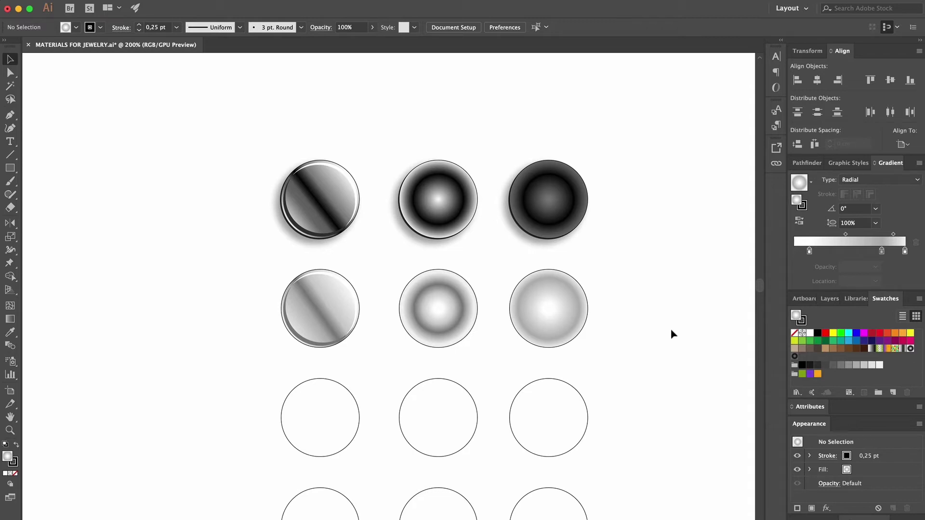
Step: Save the gradient of the second row's first circle as a swatch named "Flat white gold"
{"action": "left_click", "coordinate": [337, 306]}
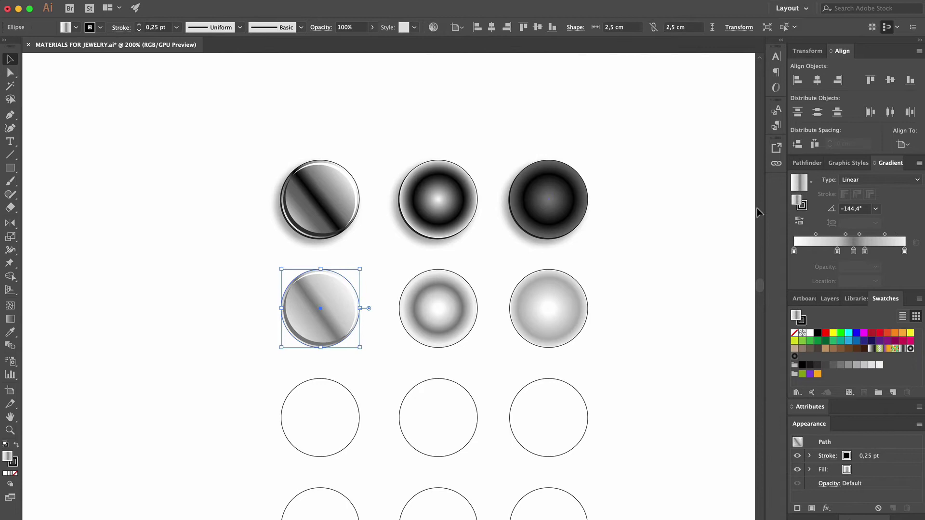
{"action": "left_click", "coordinate": [812, 185]}
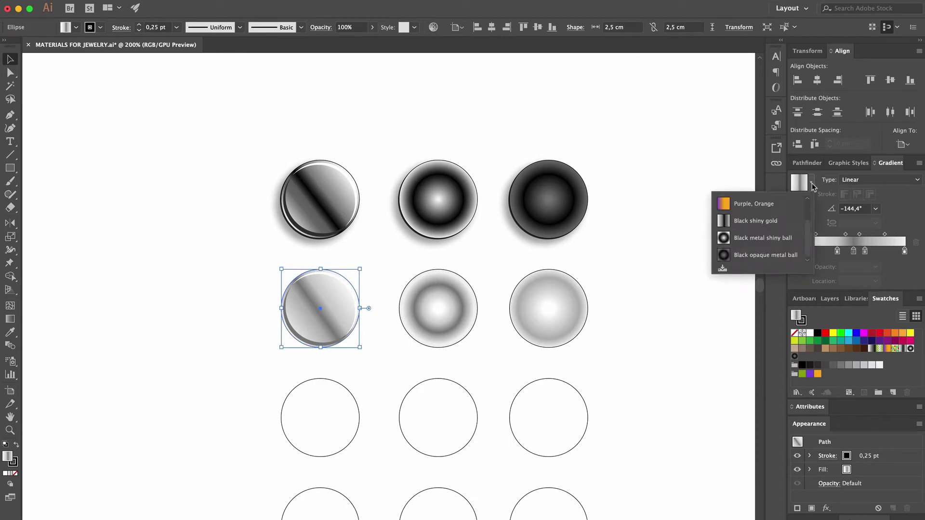
{"action": "left_click", "coordinate": [722, 268]}
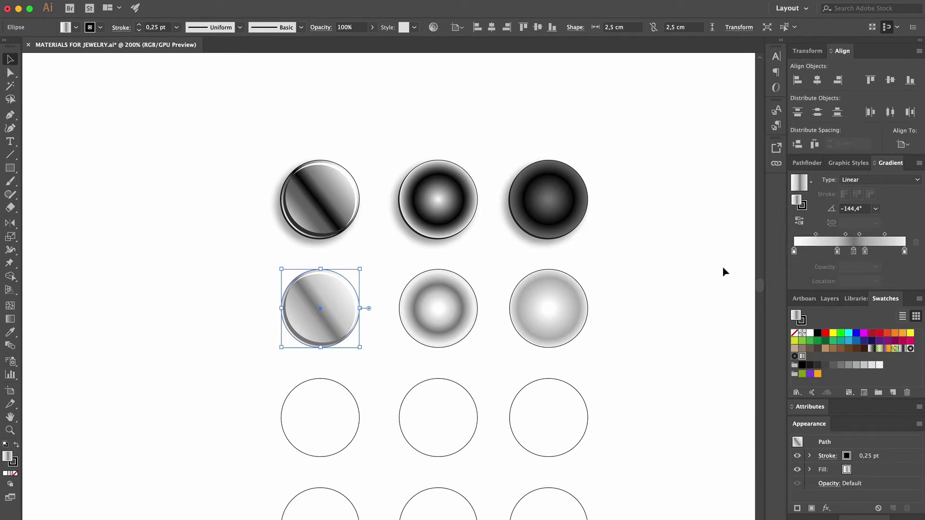
{"action": "double_click", "coordinate": [802, 357]}
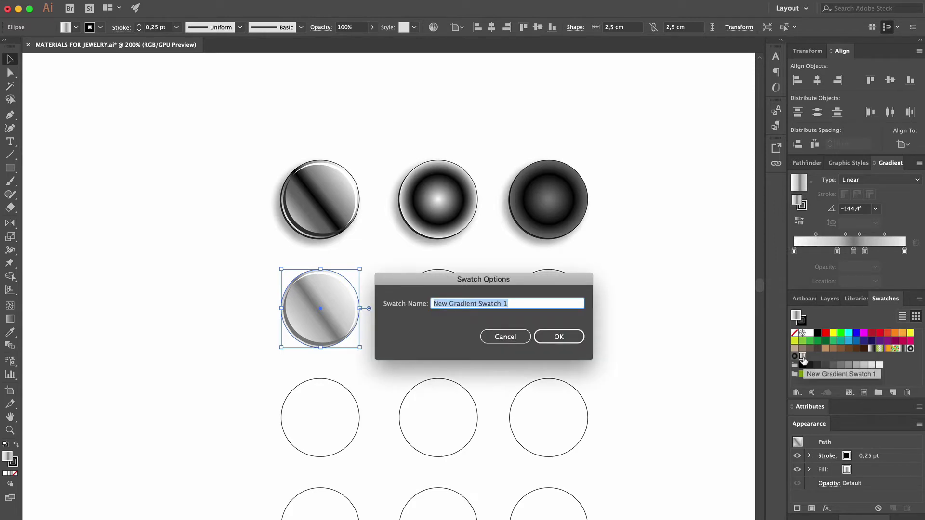
{"action": "type", "text": "Flat white gold"}
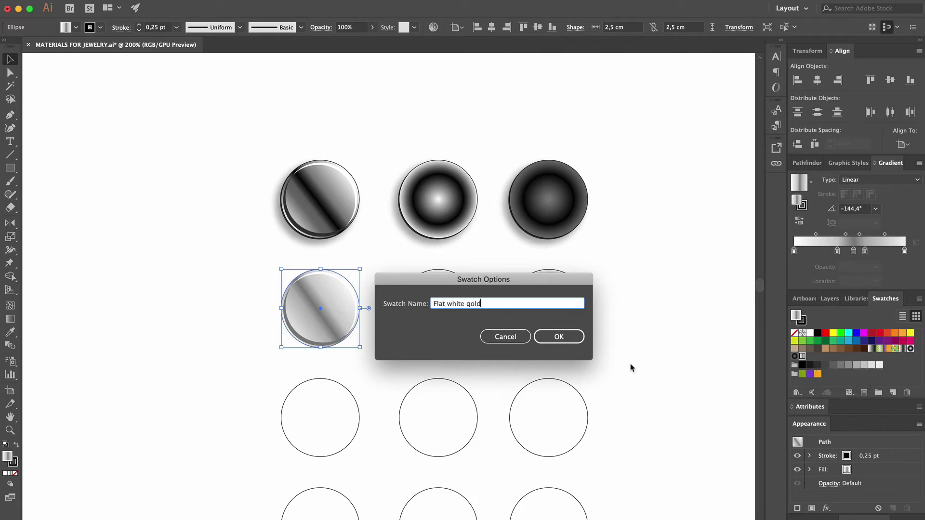
{"action": "left_click", "coordinate": [556, 336]}
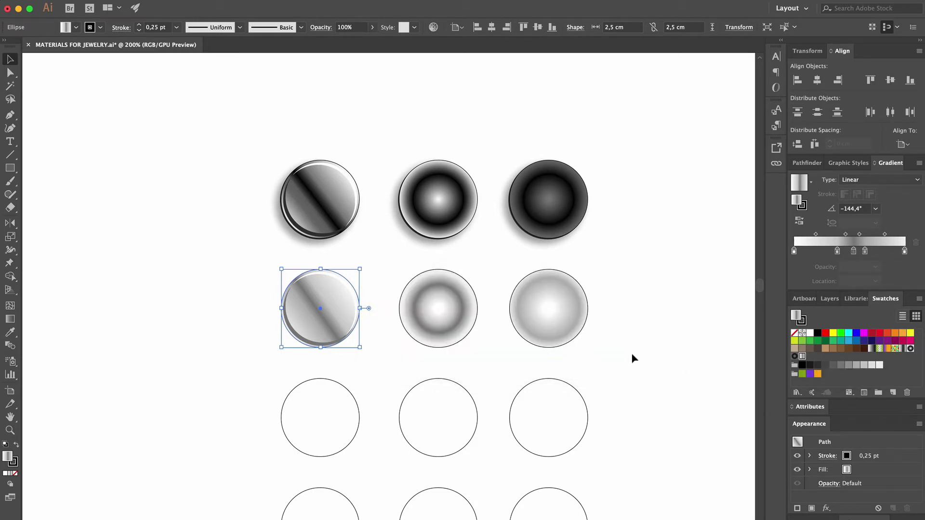
{"action": "left_click", "coordinate": [634, 359]}
Step: Save the second row's middle circle gradient as a swatch named "Shiny white gold ball"
{"action": "left_click", "coordinate": [468, 325]}
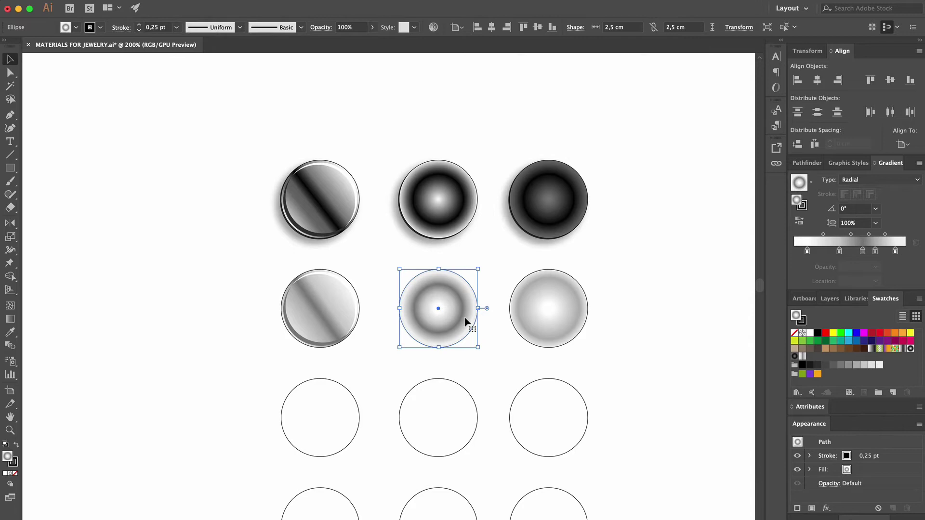
{"action": "left_click", "coordinate": [812, 182]}
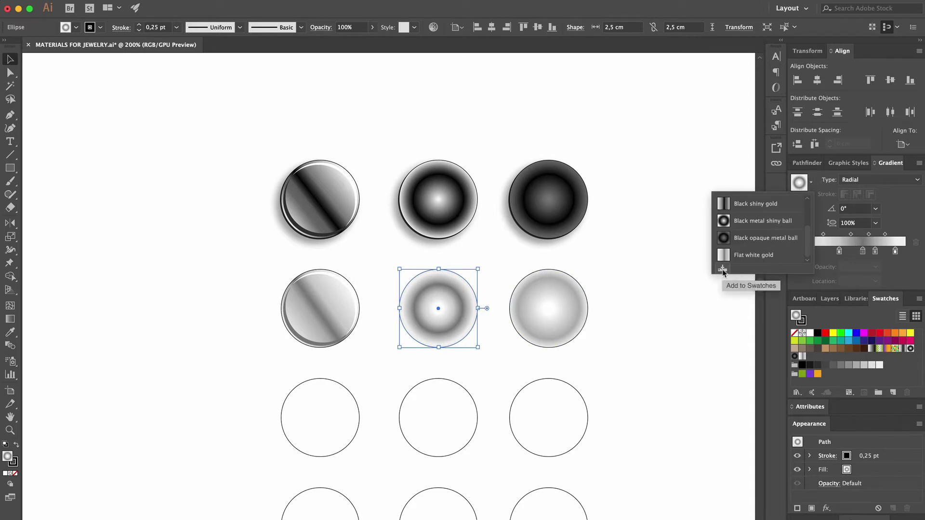
{"action": "left_click", "coordinate": [723, 269]}
{"action": "double_click", "coordinate": [811, 357]}
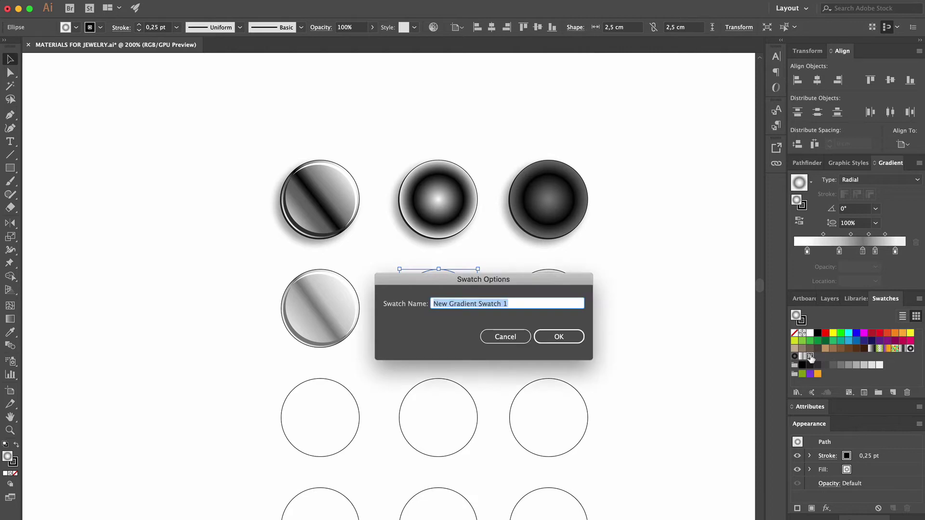
{"action": "type", "text": "Shiny "}
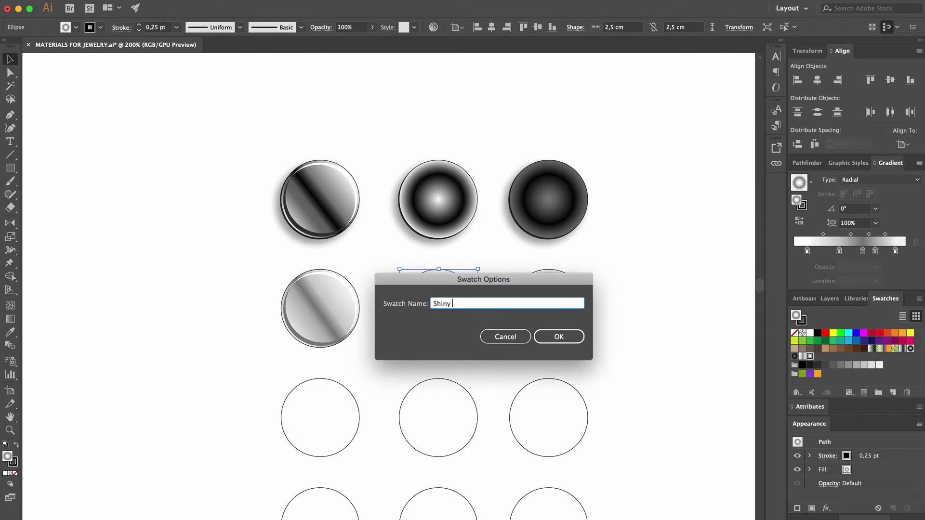
{"action": "type", "text": "white gold ball"}
{"action": "left_click", "coordinate": [547, 341]}
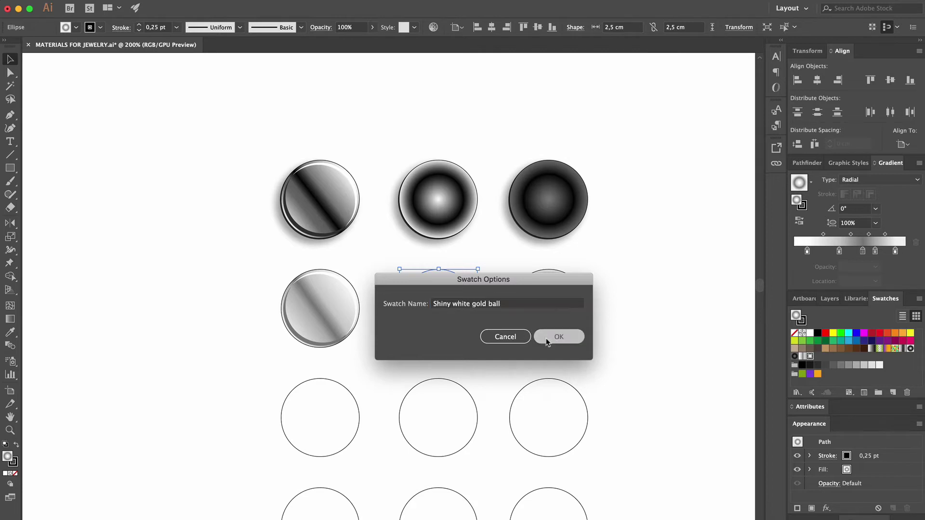
{"action": "left_click", "coordinate": [611, 351]}
Step: Save the second row's third circle gradient as a swatch named "Opaque white gold ball" and deselect the circle
{"action": "left_click", "coordinate": [582, 328]}
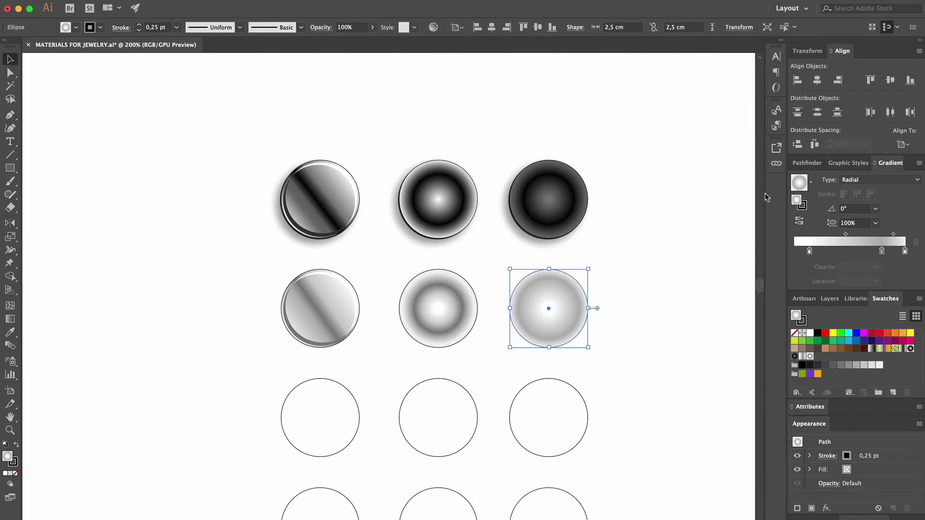
{"action": "left_click", "coordinate": [812, 183]}
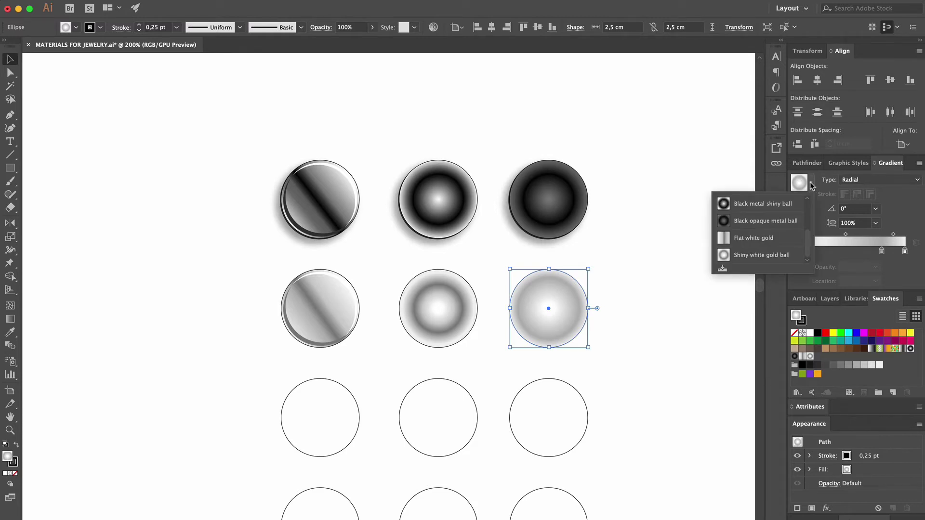
{"action": "left_click", "coordinate": [722, 269]}
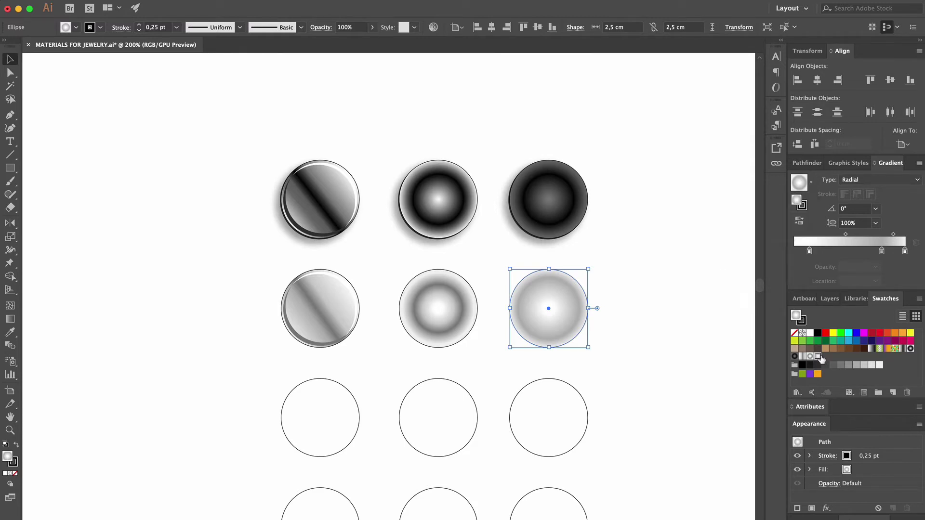
{"action": "type", "text": "Opaqu"}
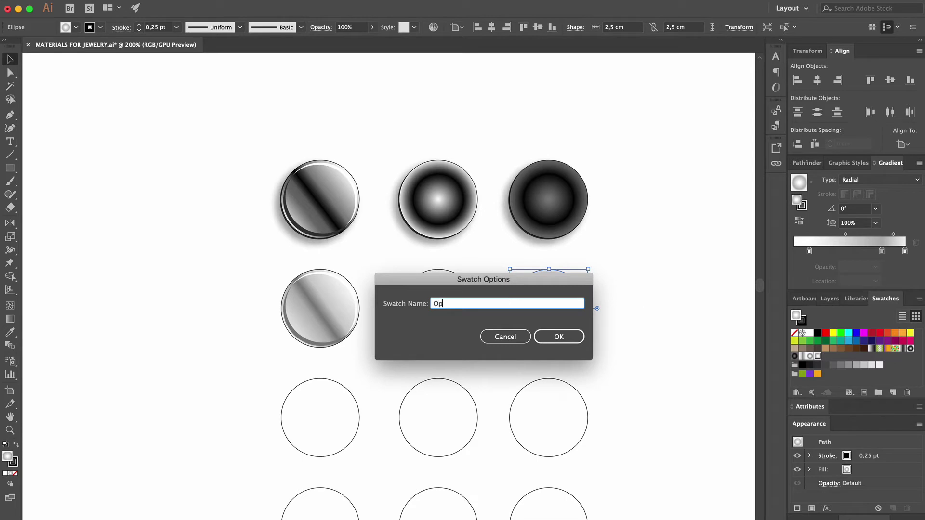
{"action": "type", "text": "e white gold ball"}
{"action": "left_click", "coordinate": [559, 337]}
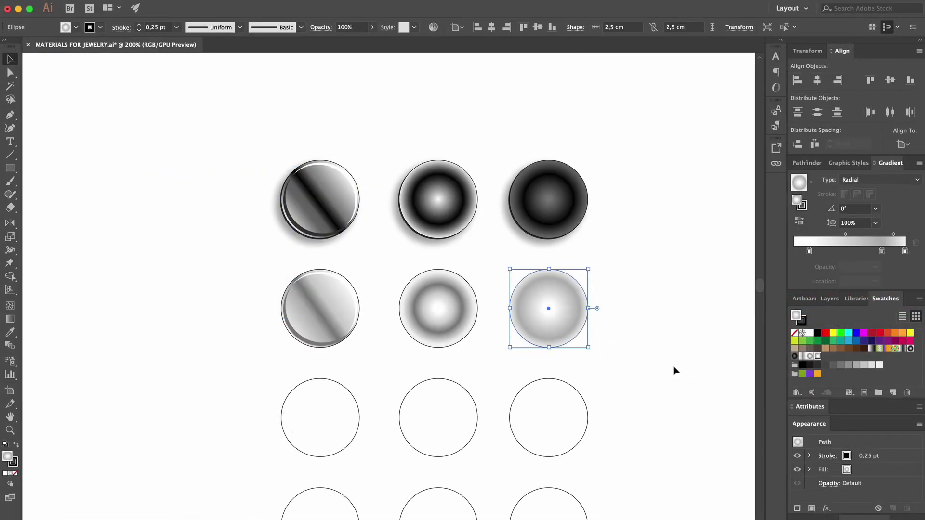
{"action": "key", "text": "super+h"}
{"action": "left_click", "coordinate": [675, 370]}
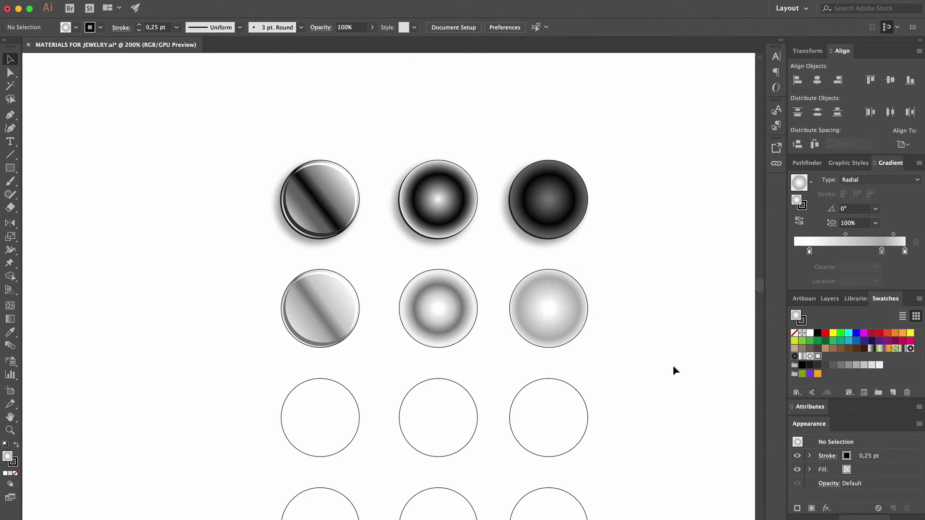
Step: Group all the shapes that make up the second row's first circle and deselect the group
{"action": "left_click_drag", "start_coordinate": [251, 259], "coordinate": [375, 355]}
{"action": "key", "text": "super+g"}
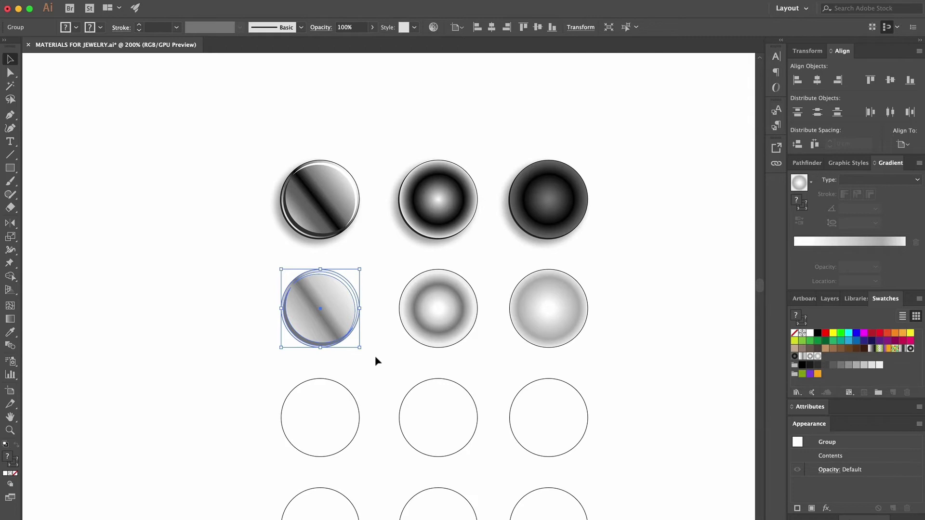
{"action": "left_click", "coordinate": [401, 371]}
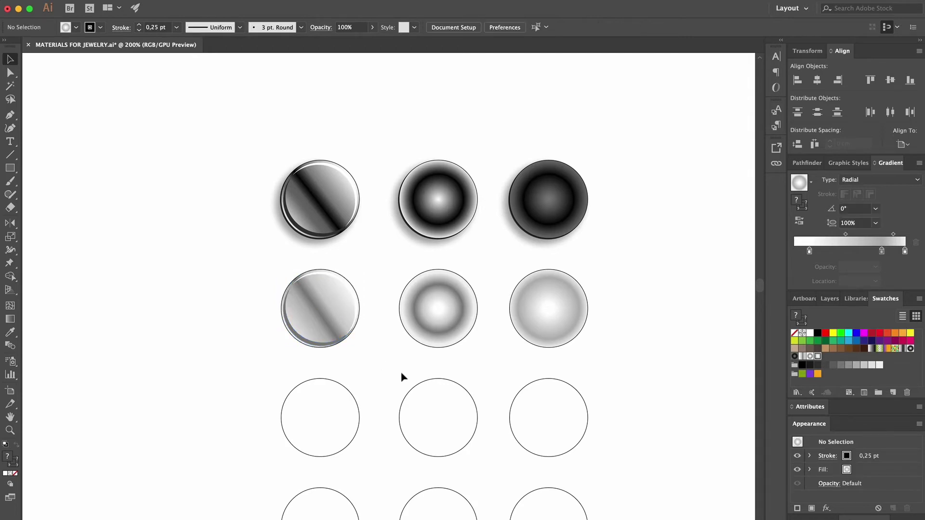
Step: Apply a Multiply Drop Shadow to all three second-row circles with 75% opacity, X offset -0,03 cm, Y offset 0,03 cm and 0 cm blur
{"action": "left_click_drag", "start_coordinate": [203, 255], "coordinate": [612, 364]}
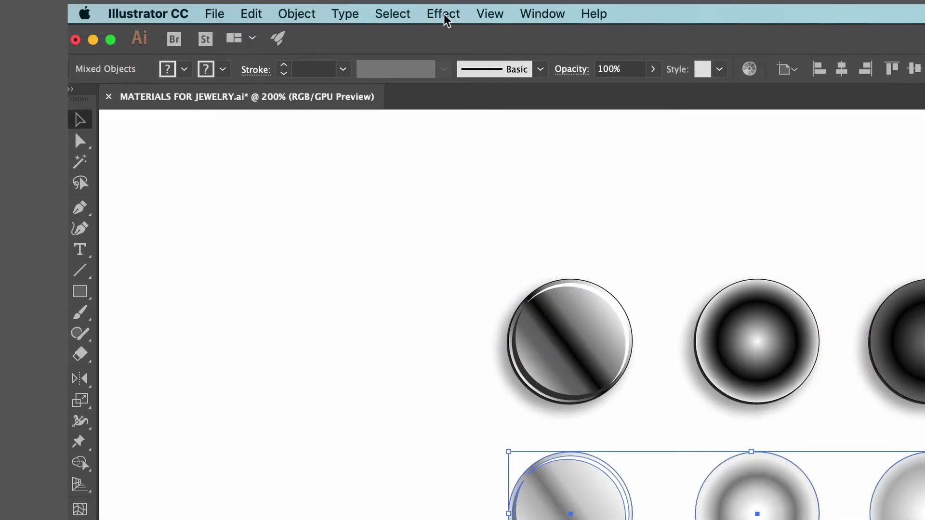
{"action": "left_click", "coordinate": [444, 14]}
{"action": "mouse_move", "coordinate": [506, 238]}
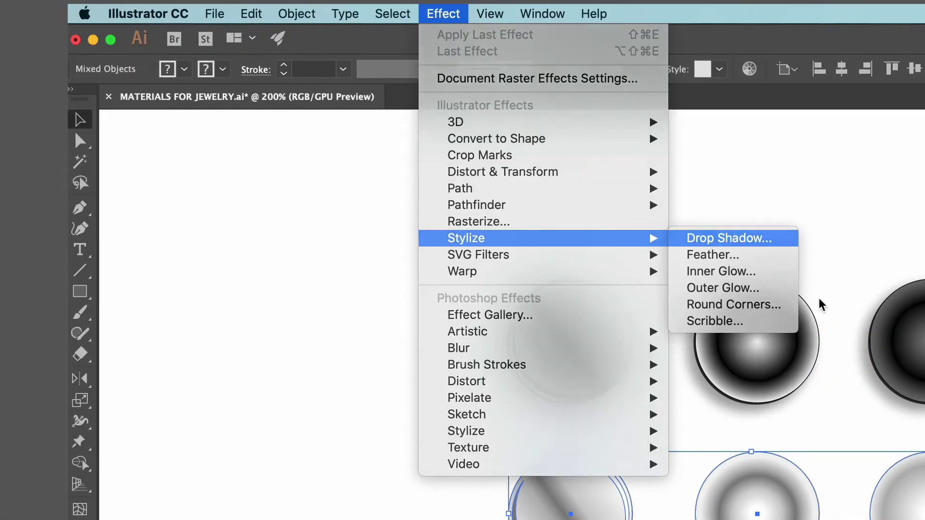
{"action": "left_click", "coordinate": [700, 244]}
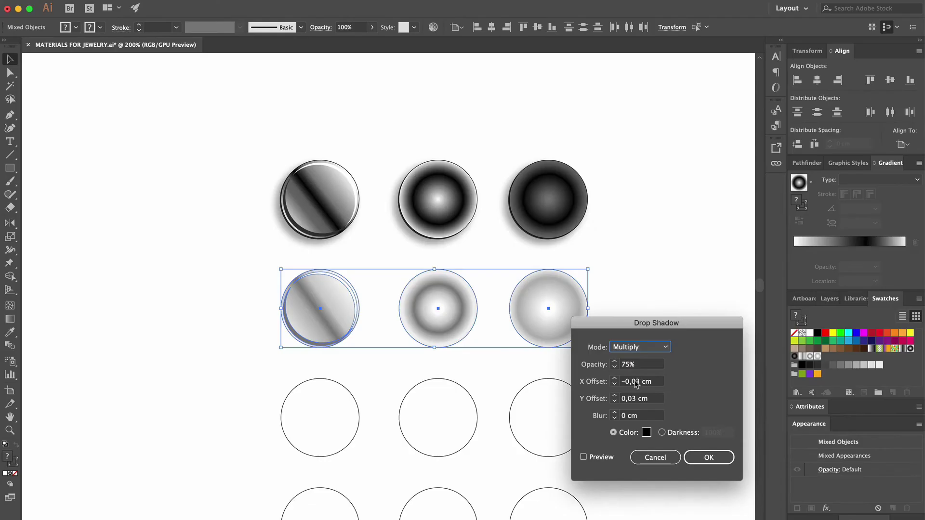
{"action": "left_click", "coordinate": [540, 451]}
{"action": "left_click", "coordinate": [731, 452]}
{"action": "left_click", "coordinate": [701, 413]}
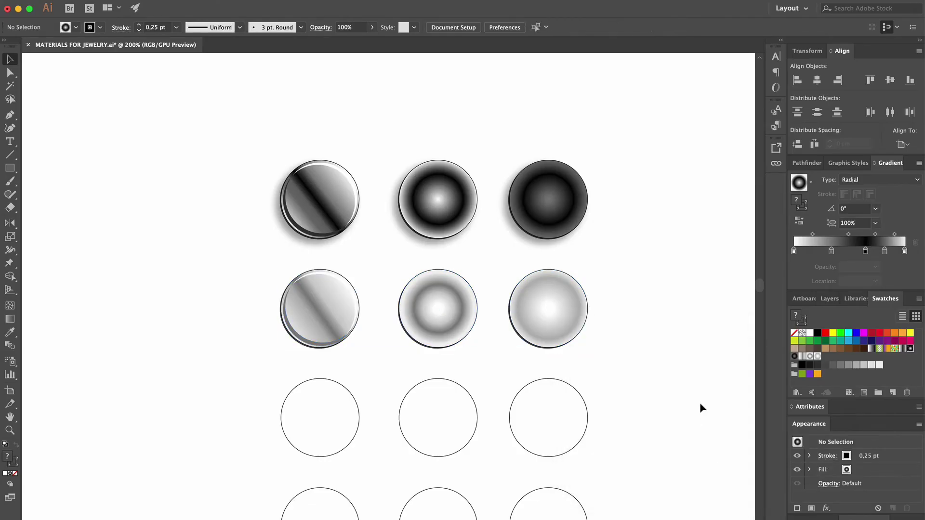
Step: Start a second Drop Shadow effect on the three second-row circles and set its opacity to 35%
{"action": "left_click_drag", "start_coordinate": [242, 262], "coordinate": [615, 368]}
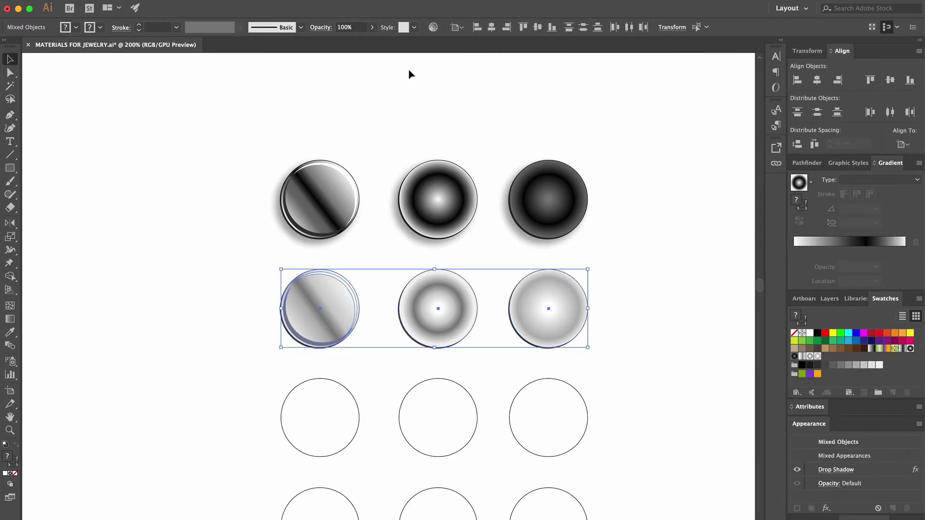
{"action": "left_click", "coordinate": [239, 0]}
{"action": "mouse_move", "coordinate": [539, 290]}
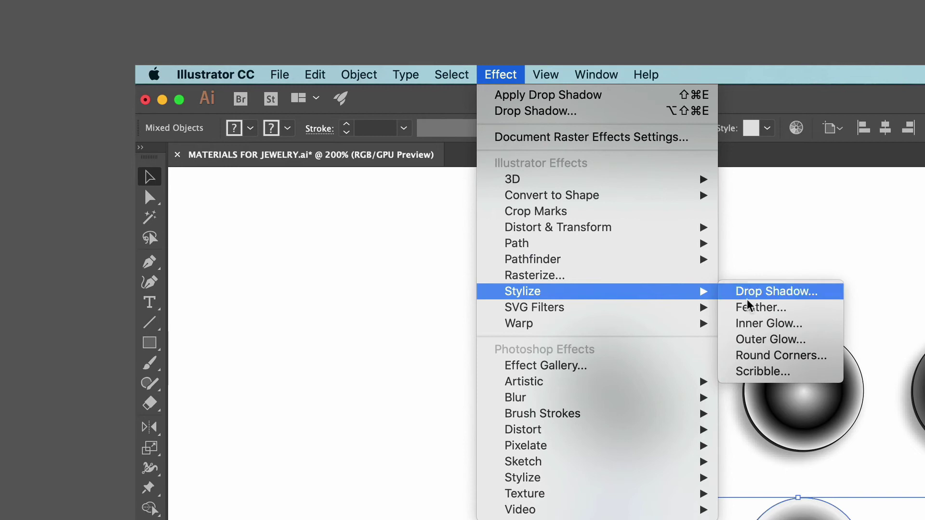
{"action": "left_click", "coordinate": [743, 291]}
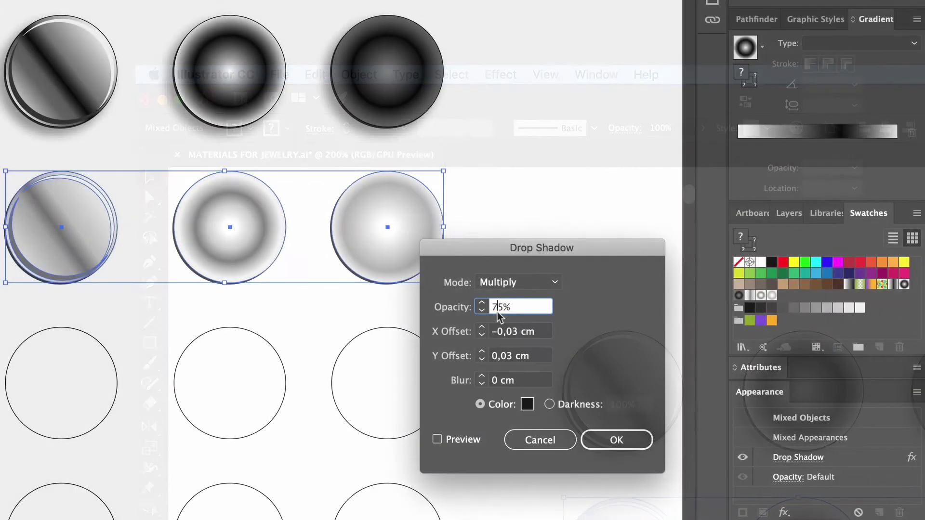
{"action": "left_click", "coordinate": [496, 312]}
{"action": "key", "text": "BackSpace"}
{"action": "type", "text": "3"}
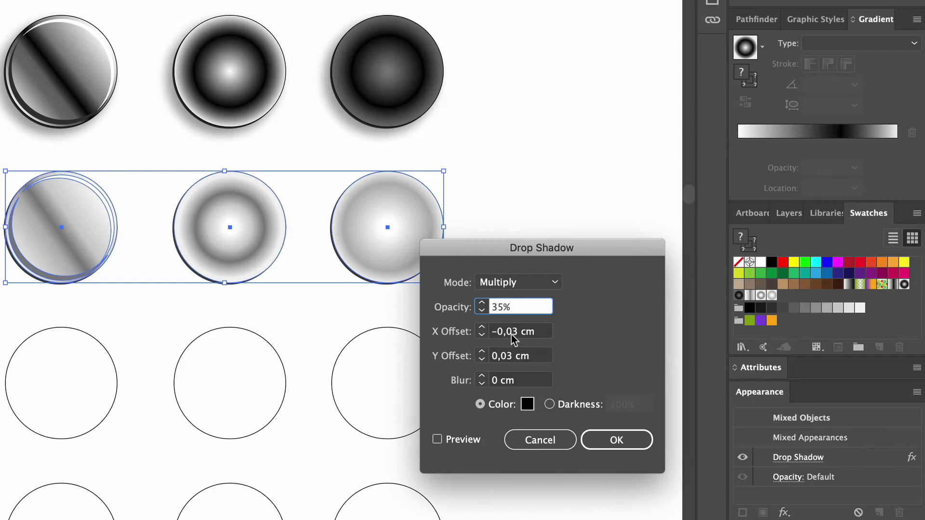
Step: Finish the second Drop Shadow with X offset -0,13 cm, Y offset 0,13 cm and 0,1 cm blur, and deselect the circles
{"action": "left_click_drag", "start_coordinate": [520, 332], "coordinate": [507, 338]}
{"action": "type", "text": "13"}
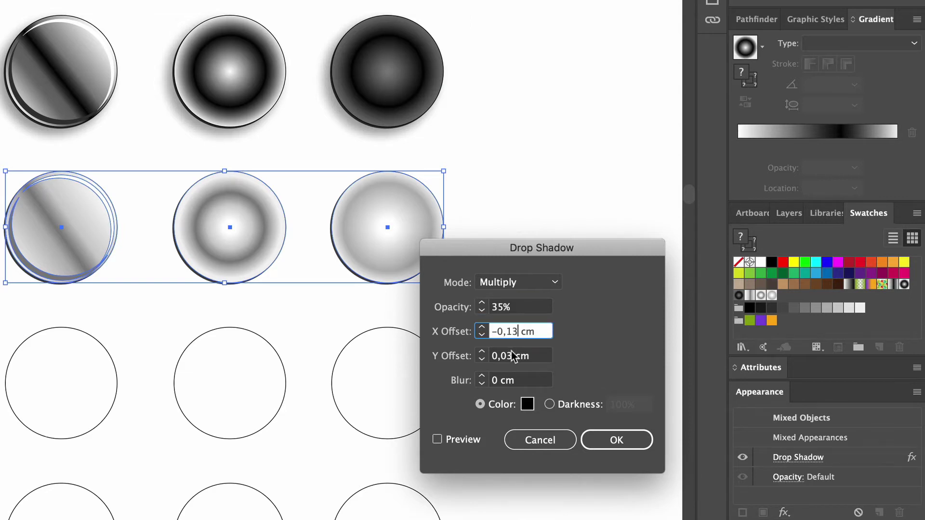
{"action": "left_click_drag", "start_coordinate": [500, 357], "coordinate": [503, 359]}
{"action": "type", "text": "1"}
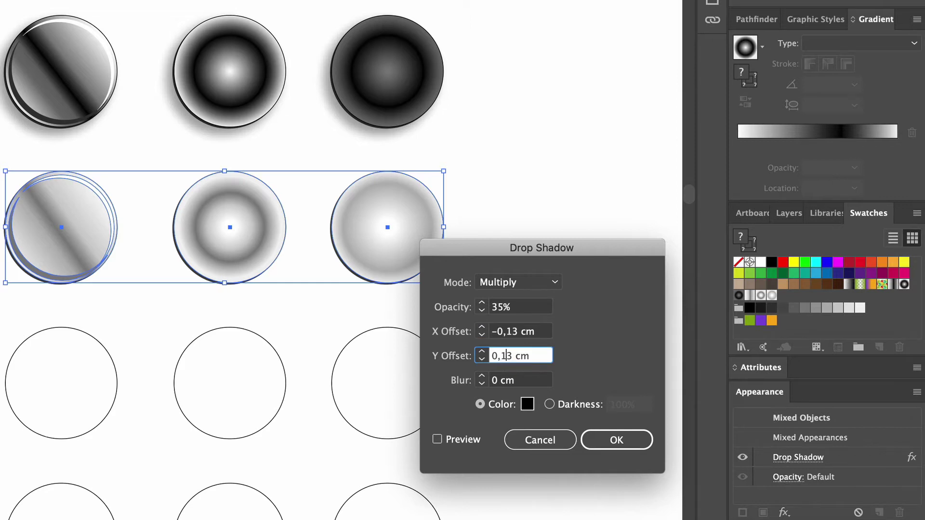
{"action": "left_click", "coordinate": [496, 381]}
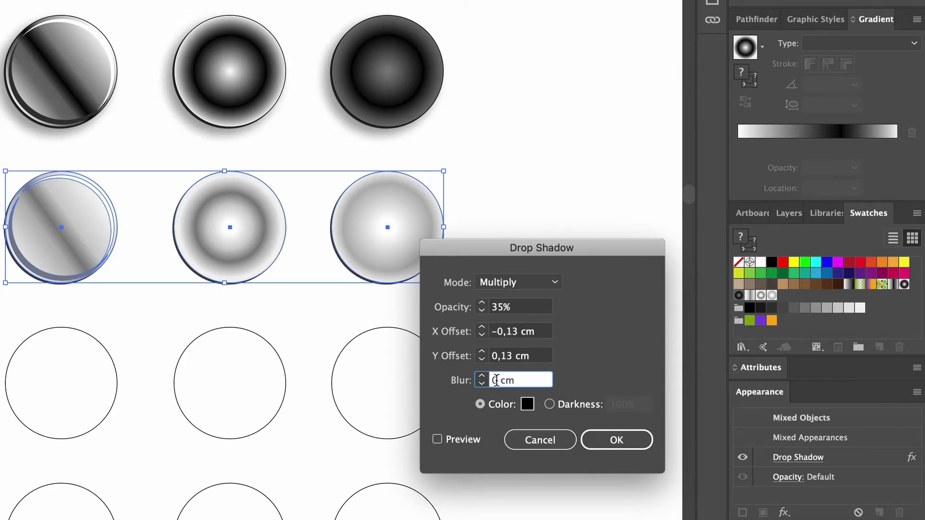
{"action": "type", "text": ",1"}
{"action": "left_click", "coordinate": [437, 439]}
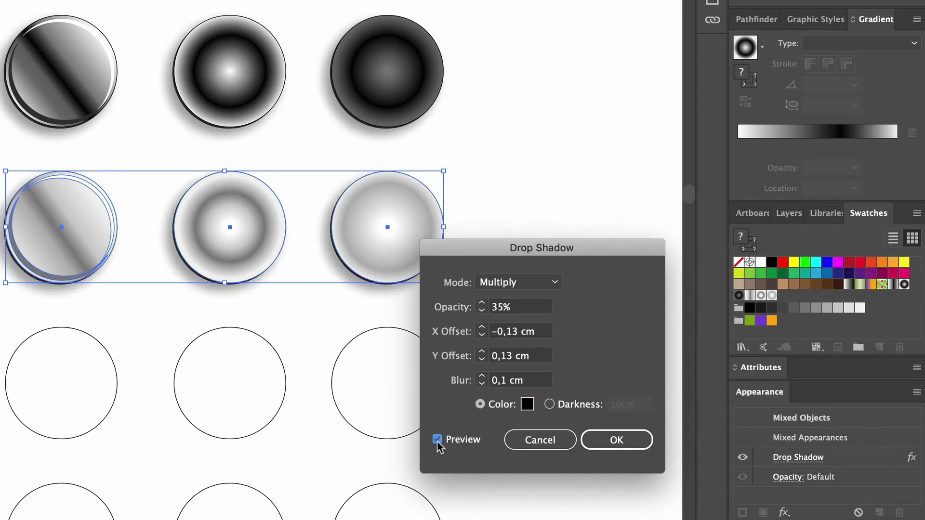
{"action": "left_click", "coordinate": [608, 447]}
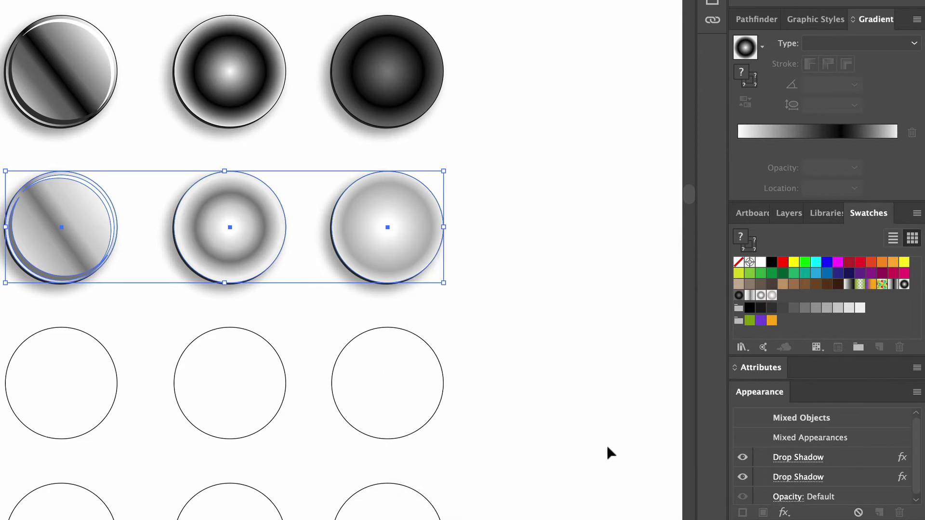
{"action": "left_click", "coordinate": [606, 445]}
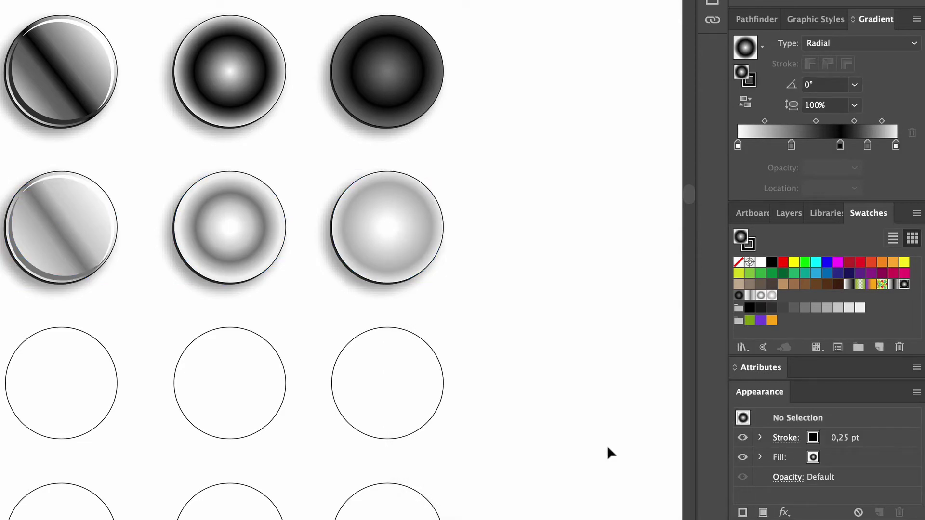
Step: Delete both Drop Shadow effects from the second row's third circle and deselect it
{"action": "left_click", "coordinate": [401, 220]}
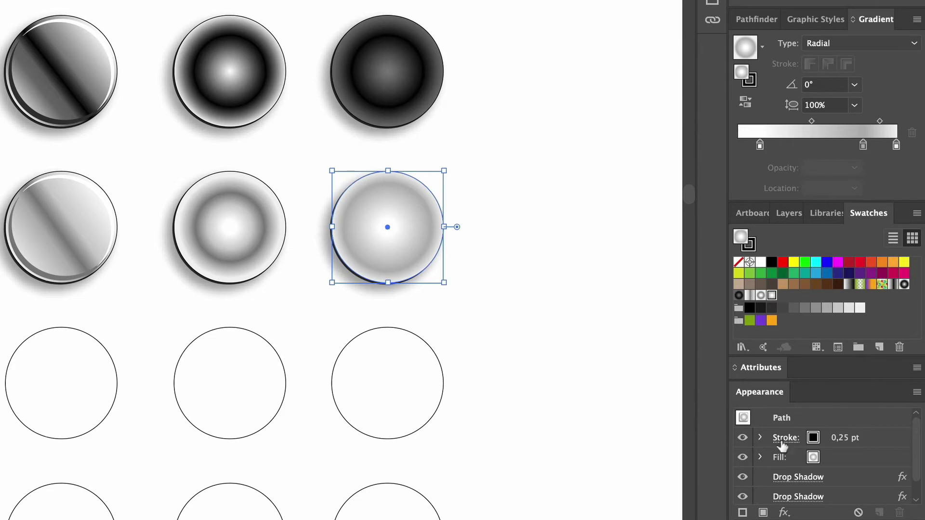
{"action": "left_click", "coordinate": [810, 497]}
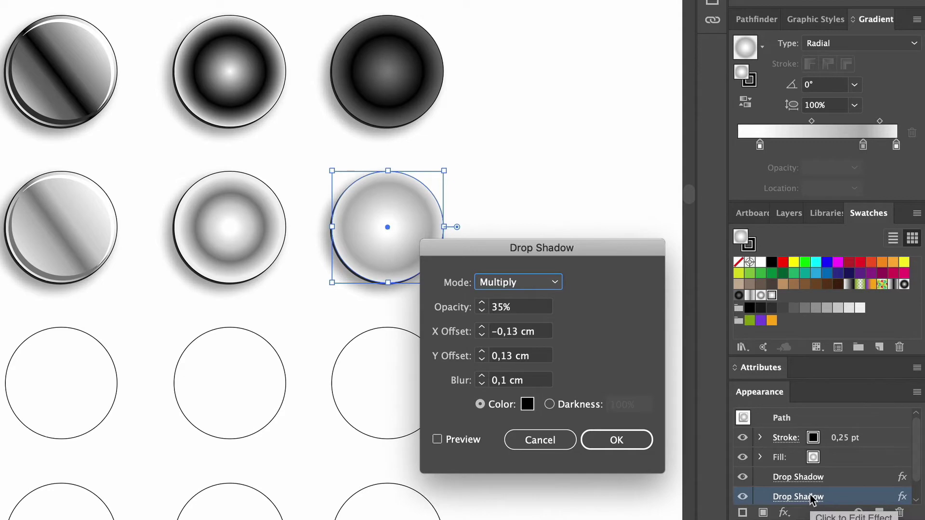
{"action": "left_click", "coordinate": [542, 450]}
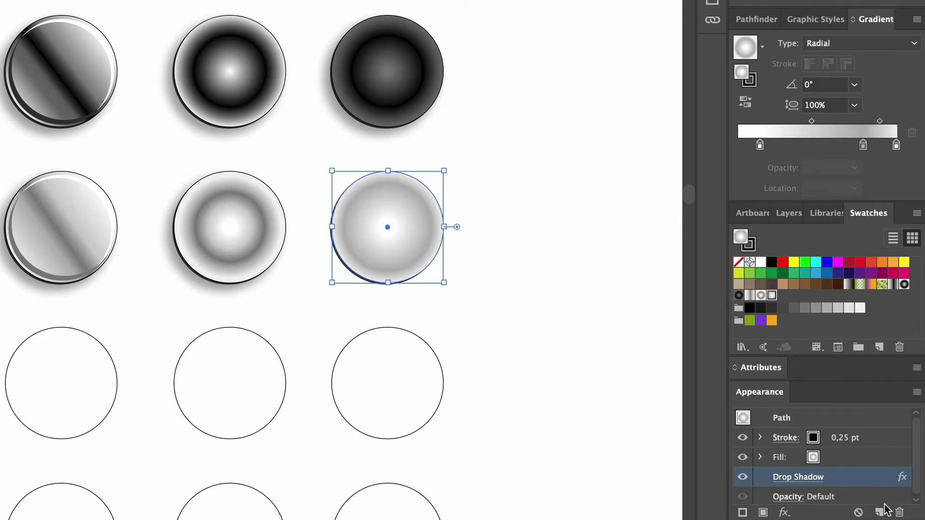
{"action": "left_click", "coordinate": [899, 512]}
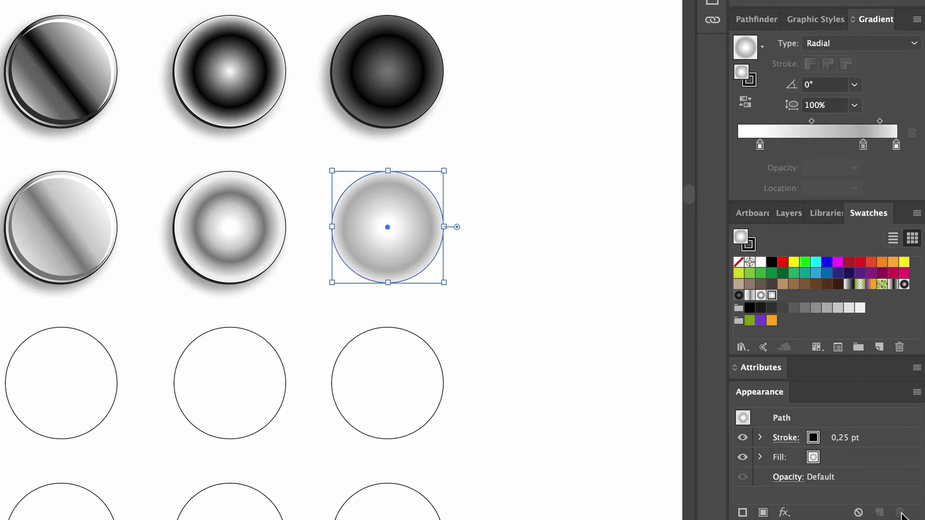
{"action": "left_click", "coordinate": [630, 427]}
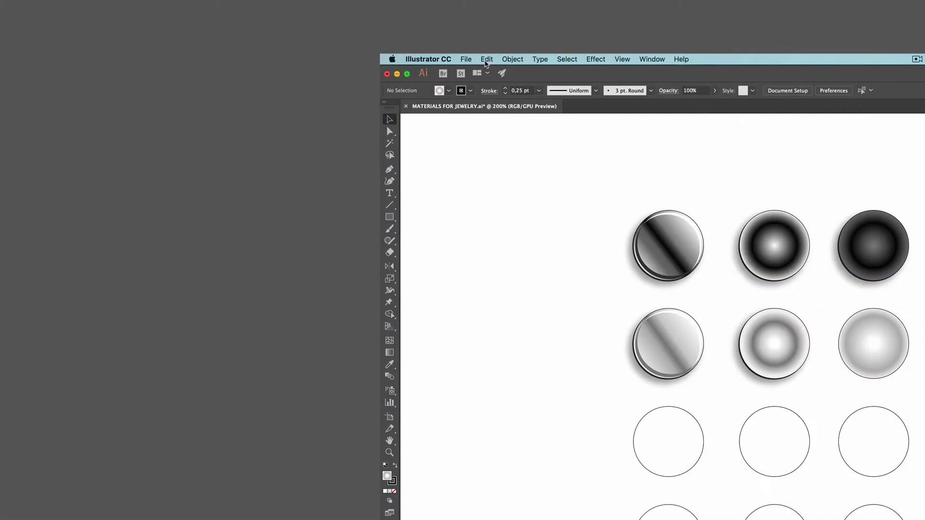
Step: Undo both Drop Shadow removals on the second row's third circle and deselect it
{"action": "left_click", "coordinate": [487, 59]}
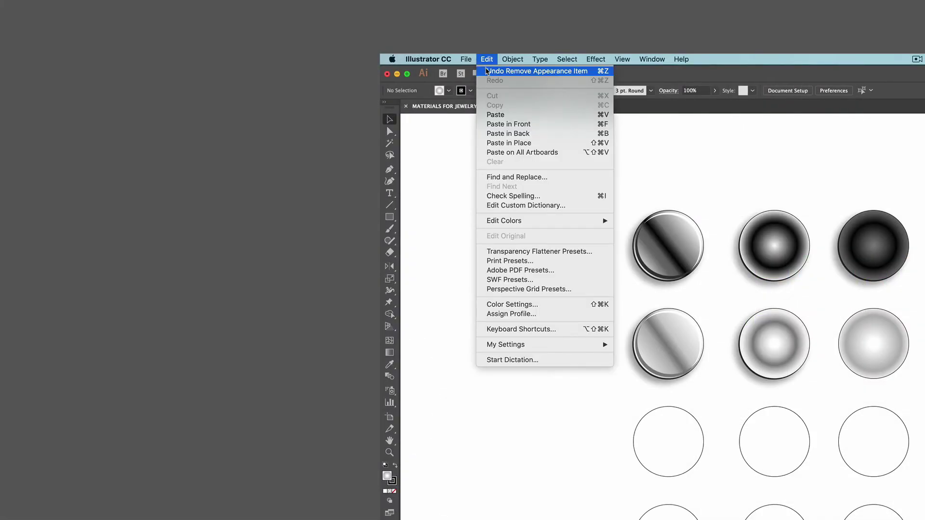
{"action": "left_click", "coordinate": [487, 71]}
{"action": "left_click", "coordinate": [486, 60]}
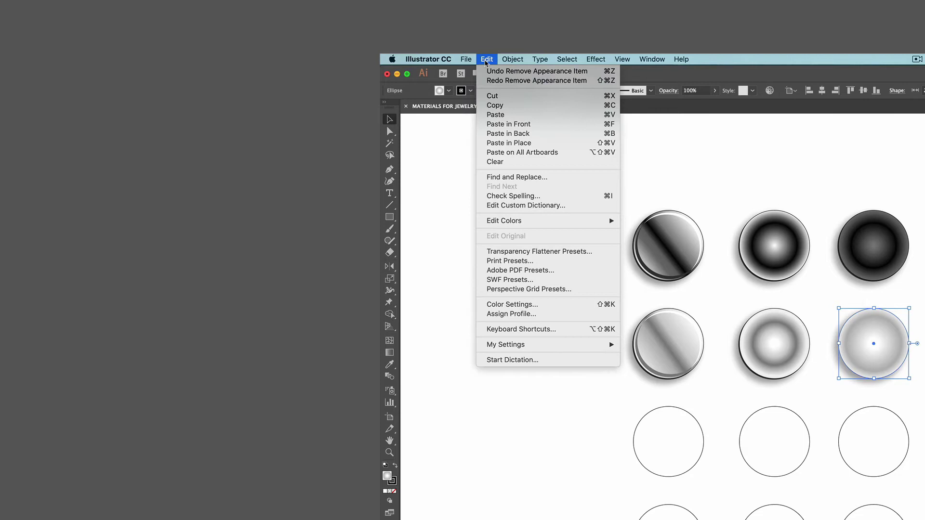
{"action": "left_click", "coordinate": [488, 72]}
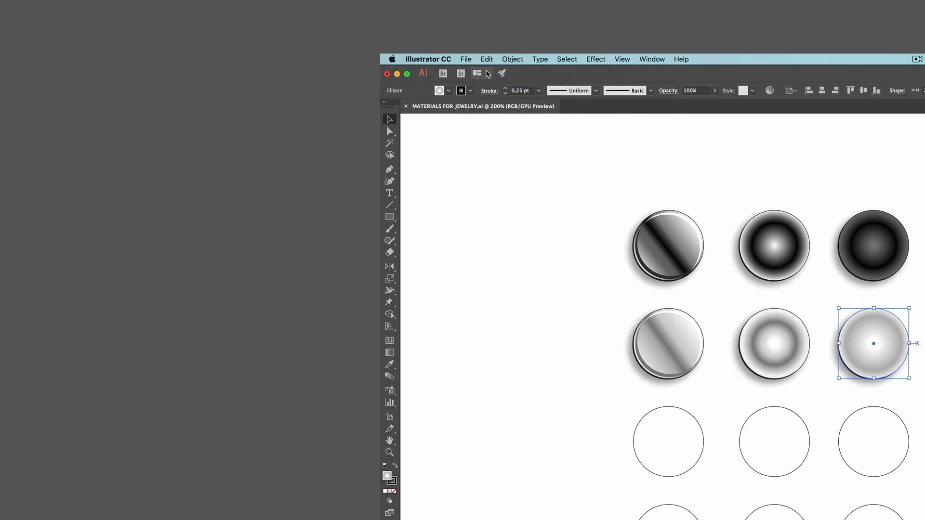
{"action": "left_click", "coordinate": [499, 273]}
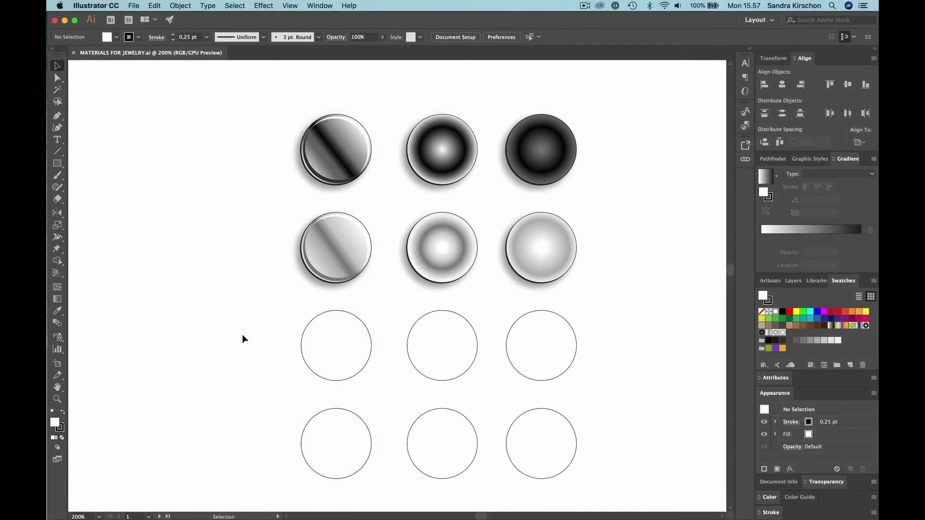
Step: Copy the second row's flat gradient onto the third row's first circle with the Eyedropper and angle it to -148,3°
{"action": "left_click", "coordinate": [304, 331]}
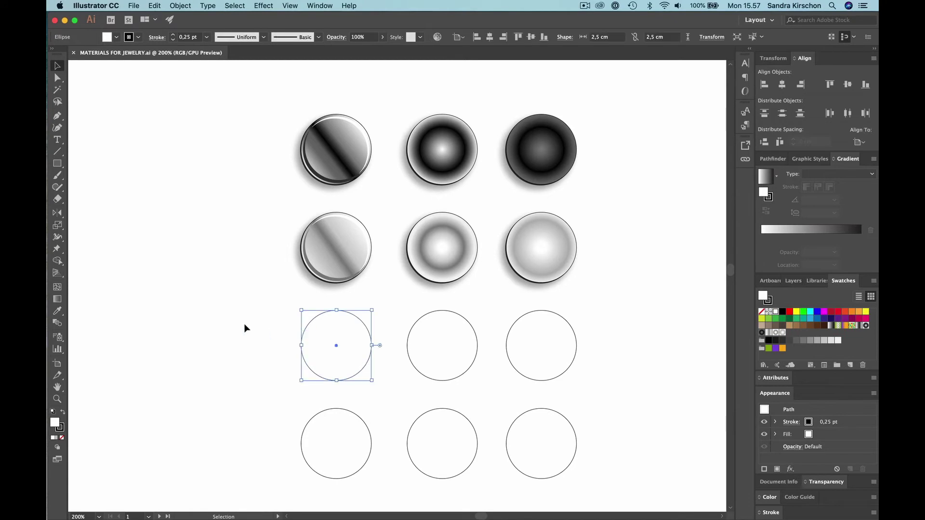
{"action": "key", "text": "i"}
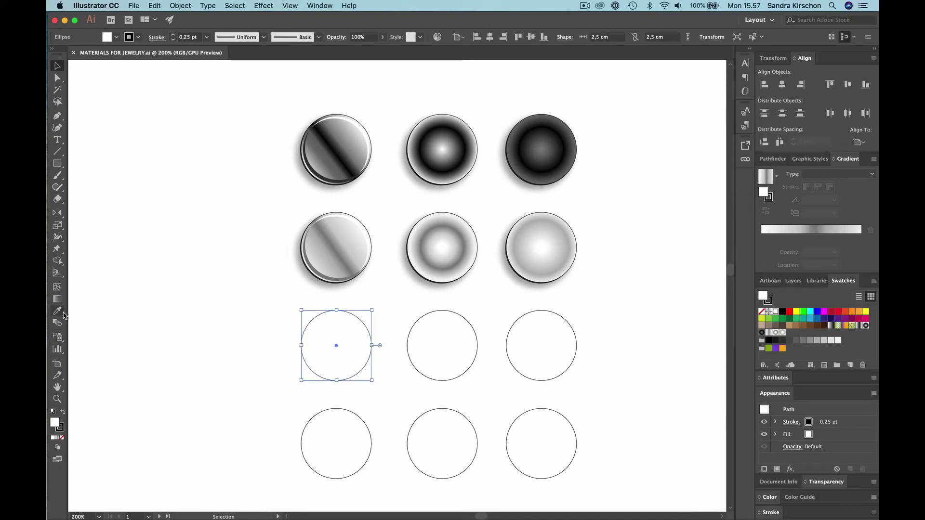
{"action": "left_click", "coordinate": [336, 237]}
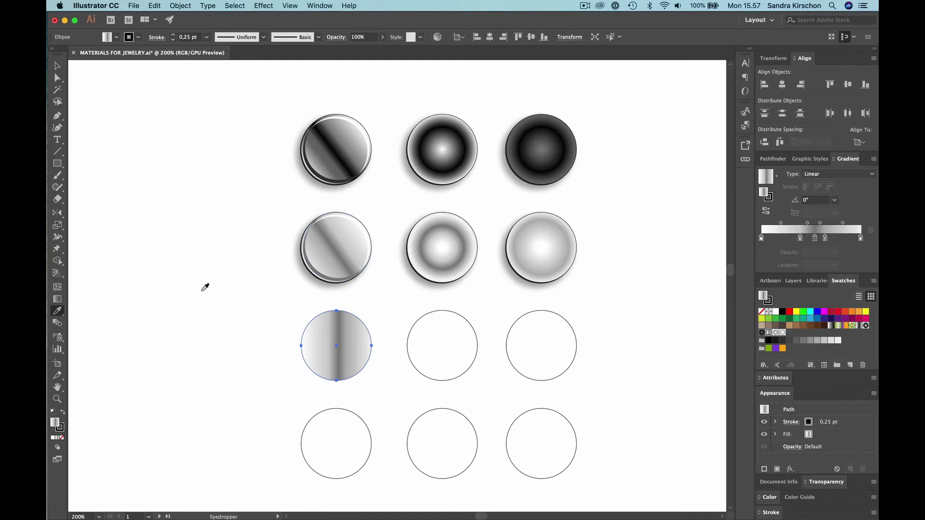
{"action": "left_click", "coordinate": [58, 299]}
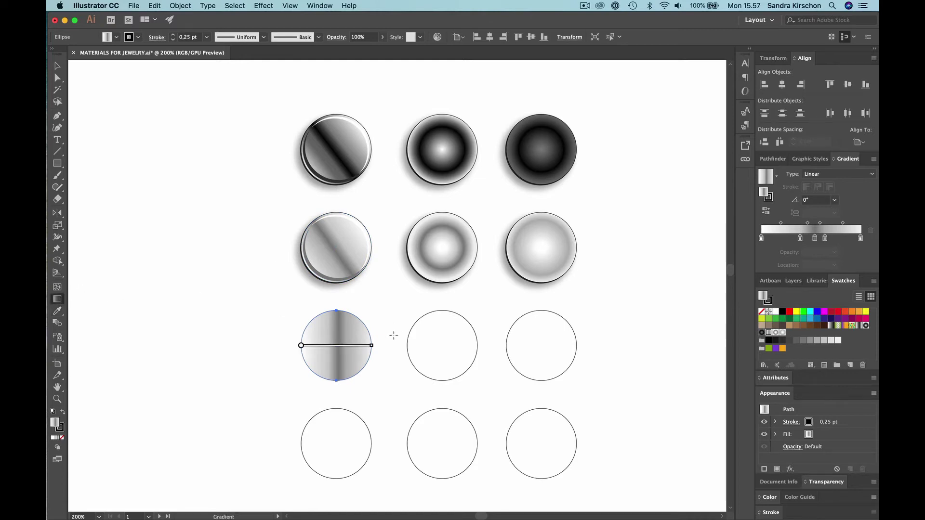
{"action": "mouse_move", "coordinate": [375, 345]}
{"action": "left_mouse_down"}
{"action": "mouse_move", "coordinate": [377, 319]}
{"action": "mouse_move", "coordinate": [355, 302]}
{"action": "mouse_move", "coordinate": [259, 356]}
{"action": "mouse_move", "coordinate": [263, 374]}
{"action": "mouse_move", "coordinate": [340, 355]}
{"action": "mouse_move", "coordinate": [340, 346]}
{"action": "left_mouse_up"}
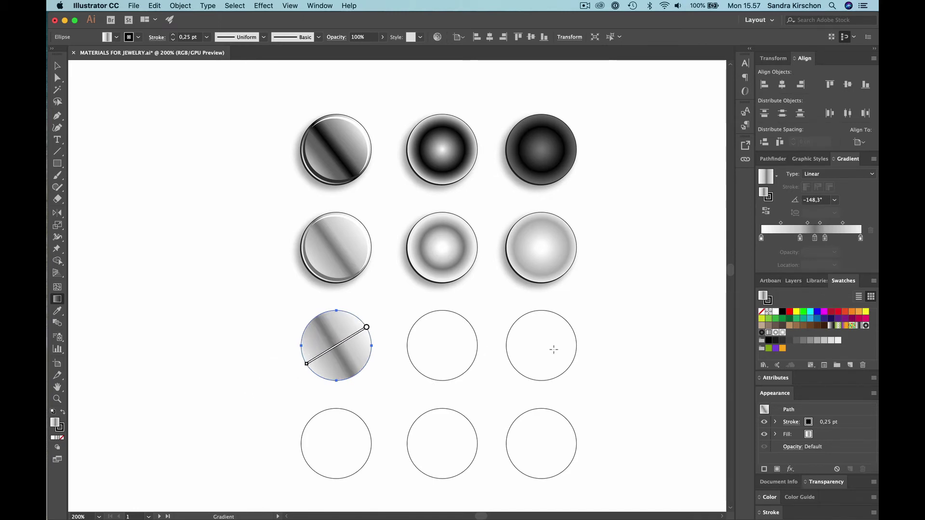
Step: Replace the two grey gradient stops just past the middle with a brown stop at 53,48%
{"action": "left_click", "coordinate": [815, 238]}
{"action": "left_click_drag", "start_coordinate": [815, 241], "coordinate": [821, 266]}
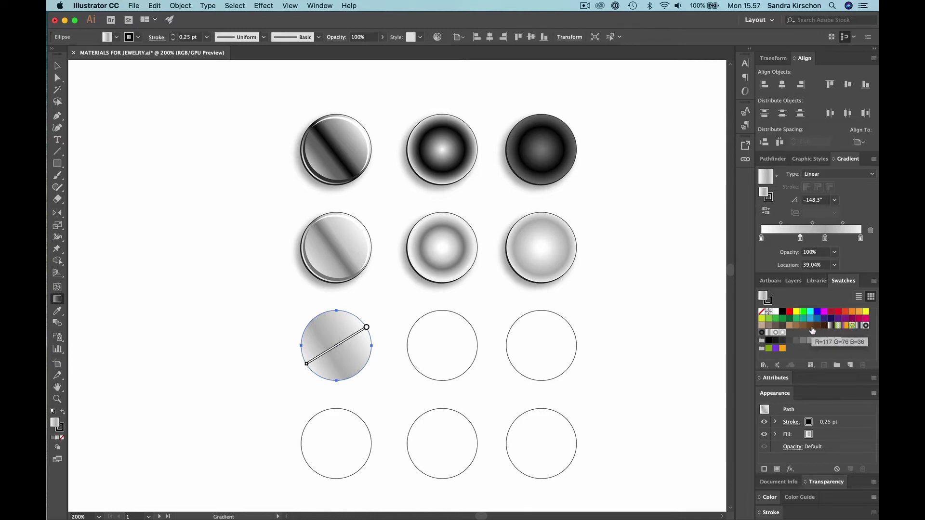
{"action": "left_click_drag", "start_coordinate": [804, 329], "coordinate": [839, 276]}
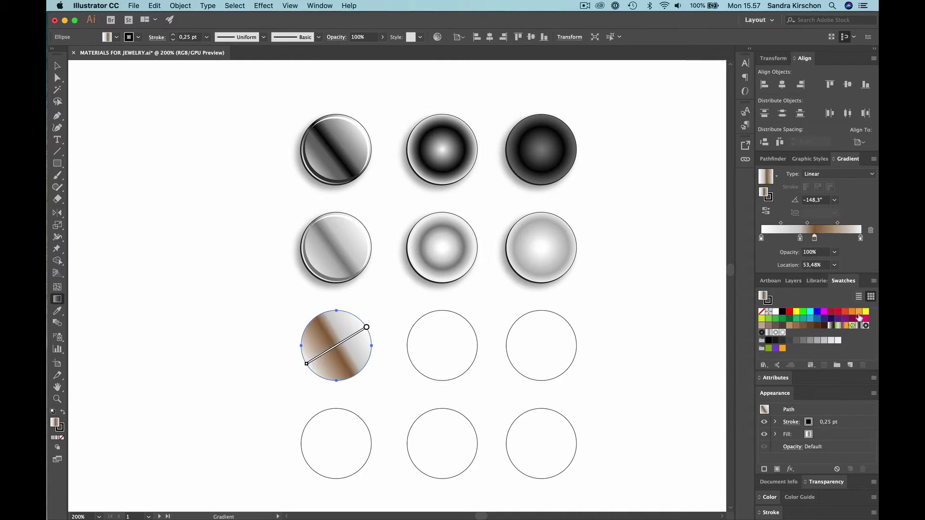
Step: Add an orange stop at 66,57% to the gradient and mute its colour by adjusting its RGB values
{"action": "left_click_drag", "start_coordinate": [858, 313], "coordinate": [828, 240]}
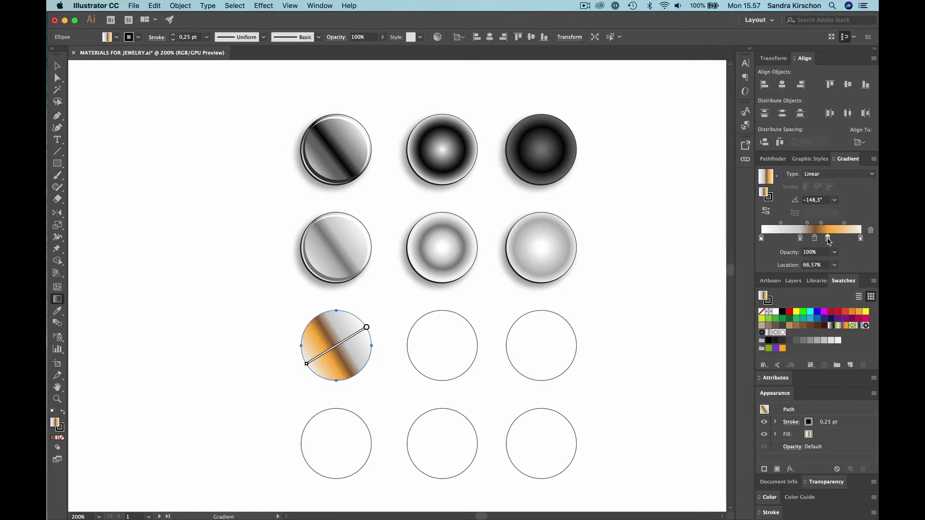
{"action": "double_click", "coordinate": [828, 238]}
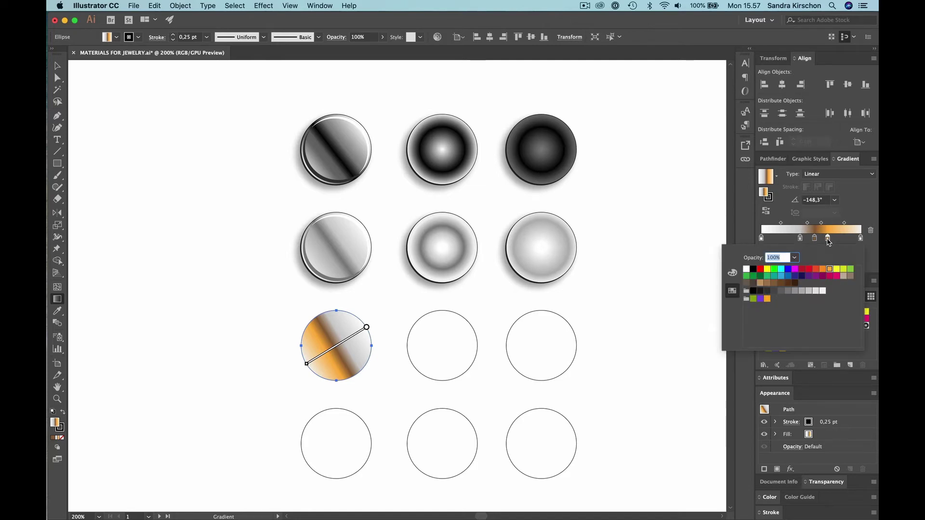
{"action": "left_click", "coordinate": [733, 273]}
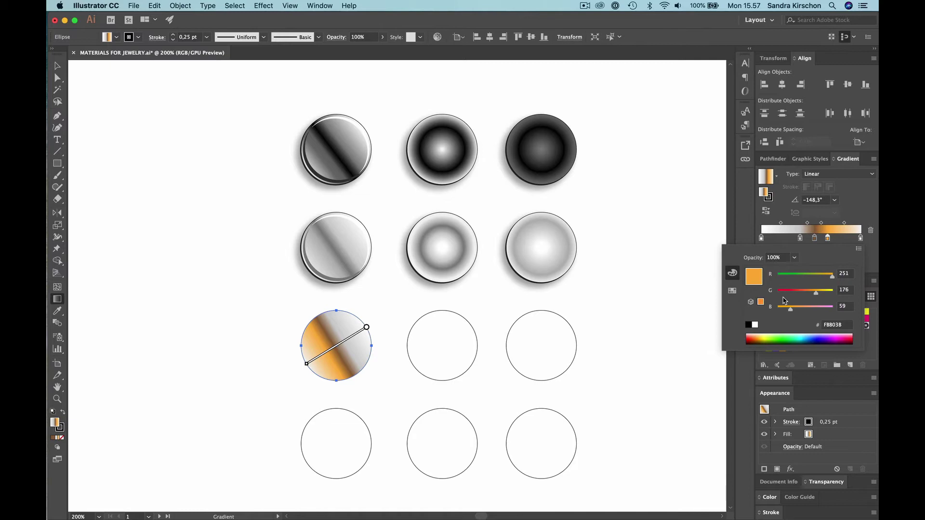
{"action": "left_click_drag", "start_coordinate": [816, 295], "coordinate": [816, 297]}
{"action": "left_click_drag", "start_coordinate": [832, 277], "coordinate": [830, 282]}
{"action": "left_click_drag", "start_coordinate": [791, 312], "coordinate": [798, 314]}
{"action": "left_click_drag", "start_coordinate": [829, 277], "coordinate": [829, 280]}
{"action": "left_click", "coordinate": [871, 202]}
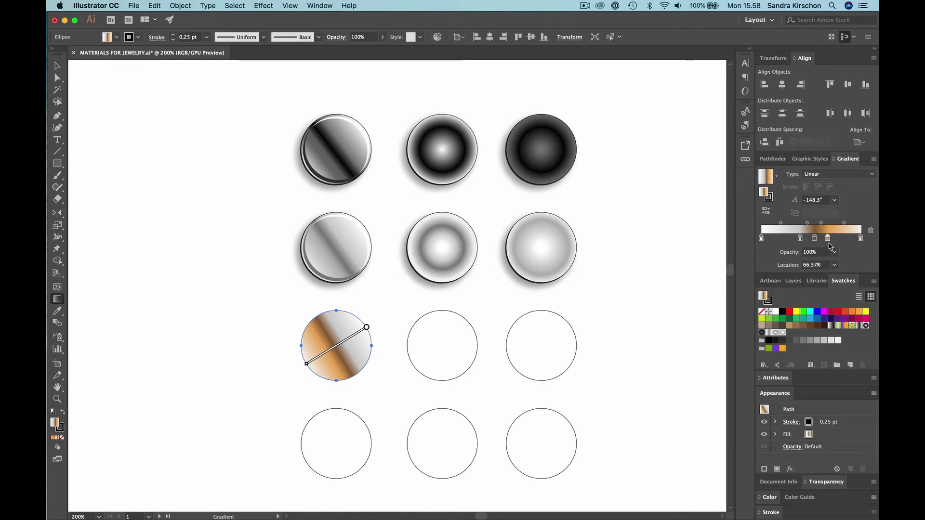
Step: Replace the remaining inner grey stop with a copy of the muted orange stop at 39,27%
{"action": "left_click_drag", "start_coordinate": [799, 238], "coordinate": [801, 260]}
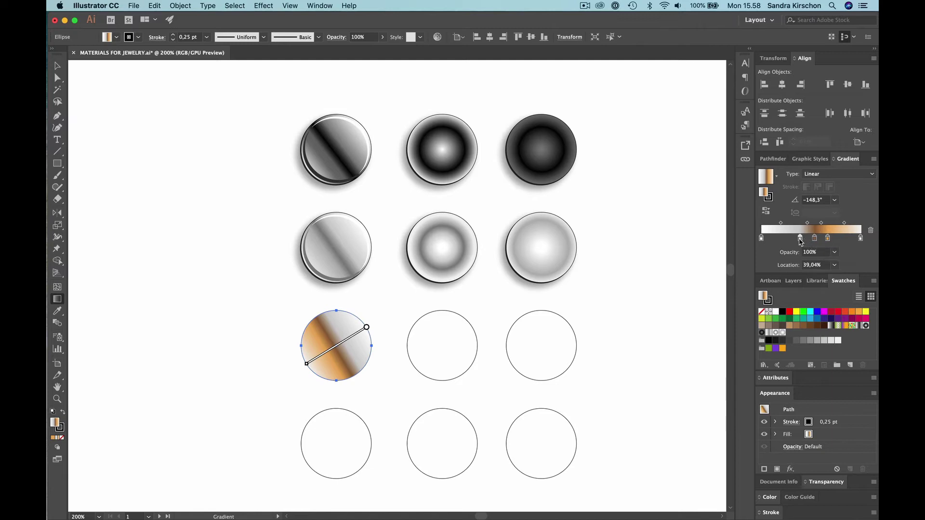
{"action": "left_click", "coordinate": [801, 240]}
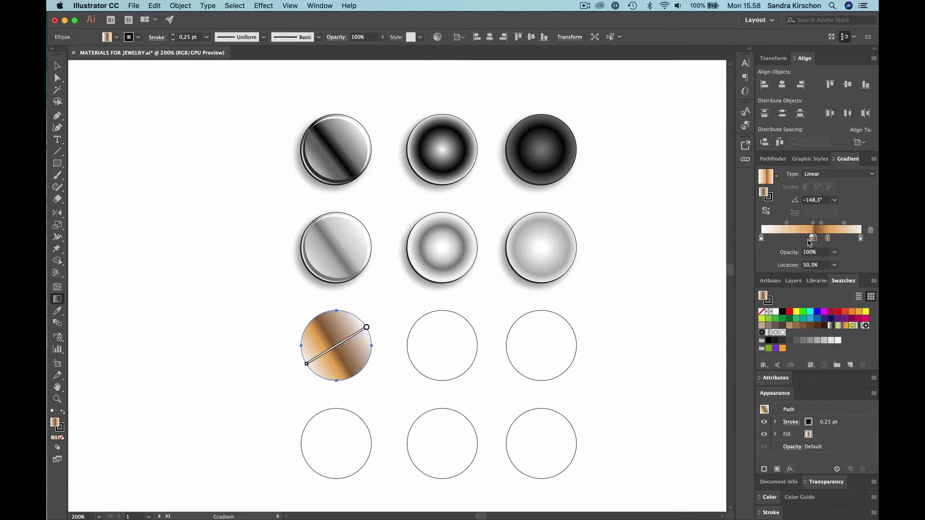
{"action": "left_click_drag", "start_coordinate": [802, 240], "coordinate": [800, 241]}
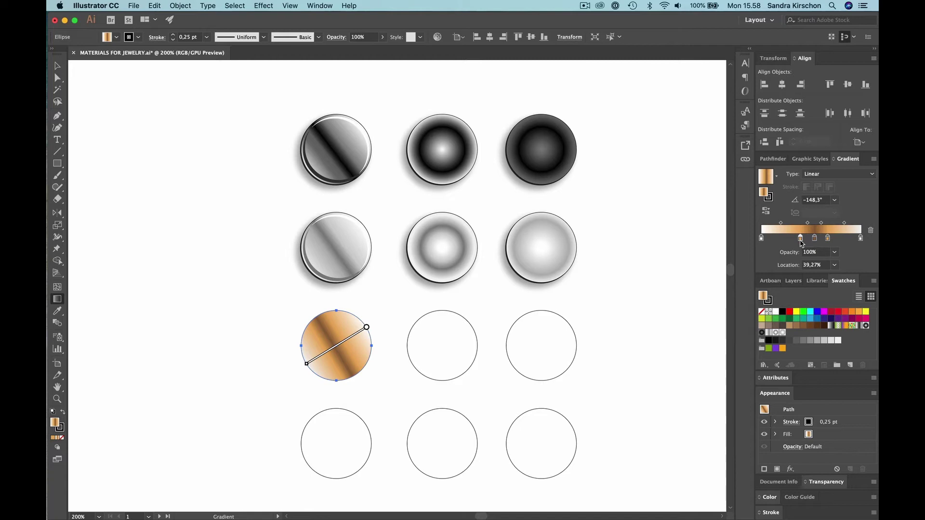
Step: Add a yellow stop at 86,31%, soften its colour with the RGB values and copy the stop to 20,06%
{"action": "left_click_drag", "start_coordinate": [865, 312], "coordinate": [849, 243]}
{"action": "double_click", "coordinate": [848, 239]}
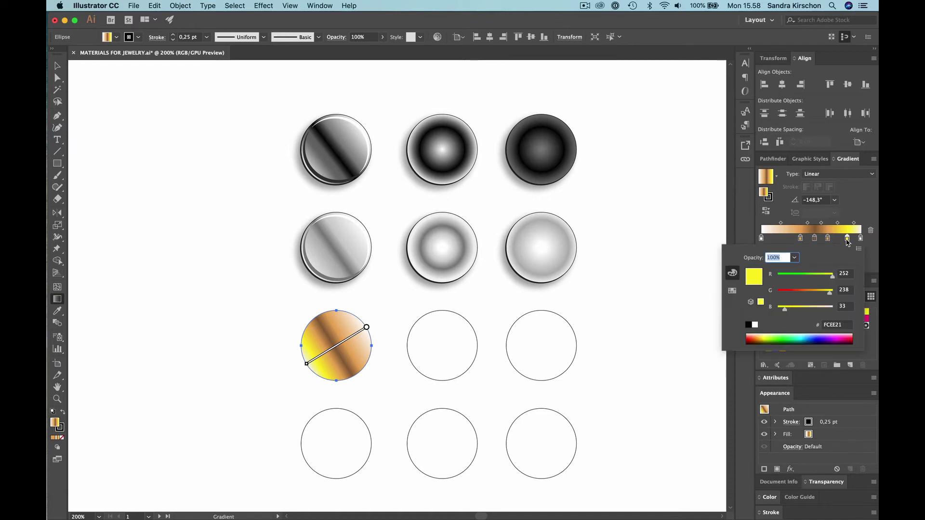
{"action": "left_click_drag", "start_coordinate": [832, 276], "coordinate": [830, 277]}
{"action": "left_click_drag", "start_coordinate": [785, 309], "coordinate": [801, 311]}
{"action": "left_click_drag", "start_coordinate": [831, 277], "coordinate": [828, 296]}
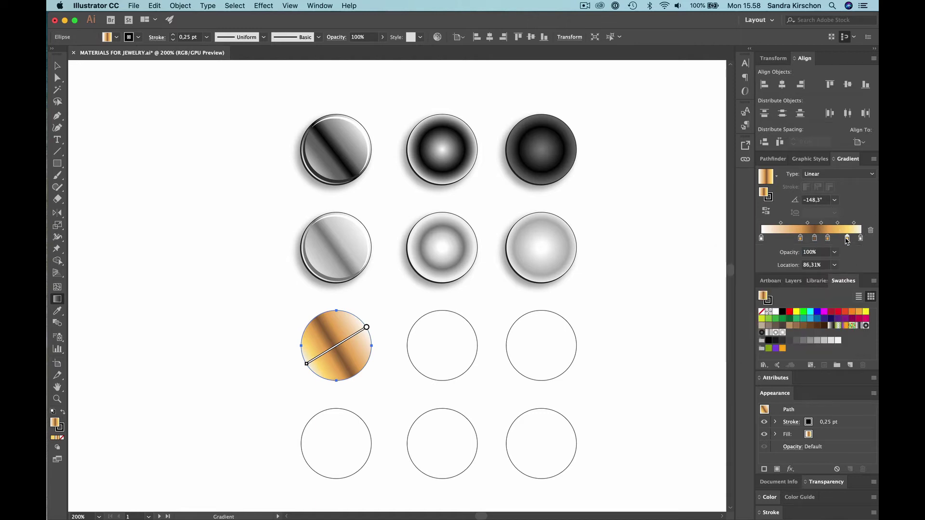
{"action": "left_click_drag", "start_coordinate": [848, 239], "coordinate": [782, 240]}
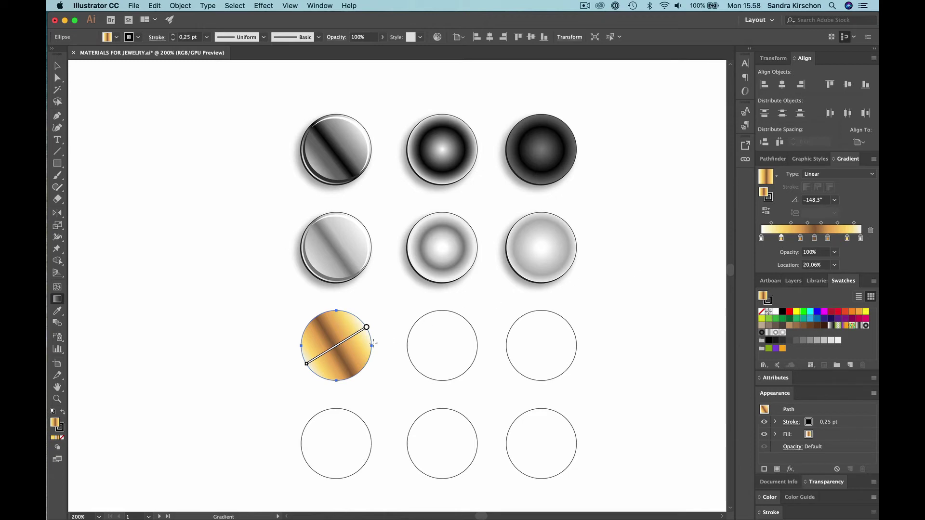
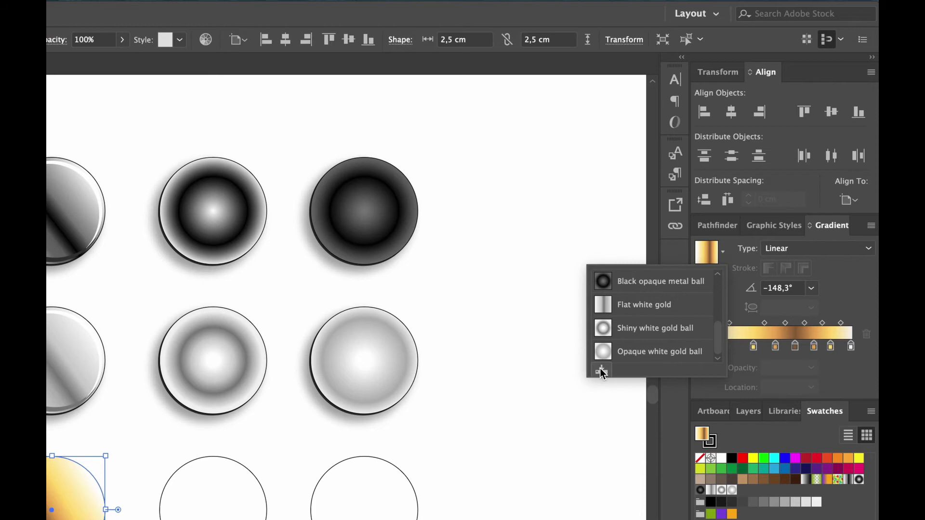
Step: Save the linear gold gradient as a swatch named "Flat shiny yellow gold"
{"action": "left_click", "coordinate": [601, 370]}
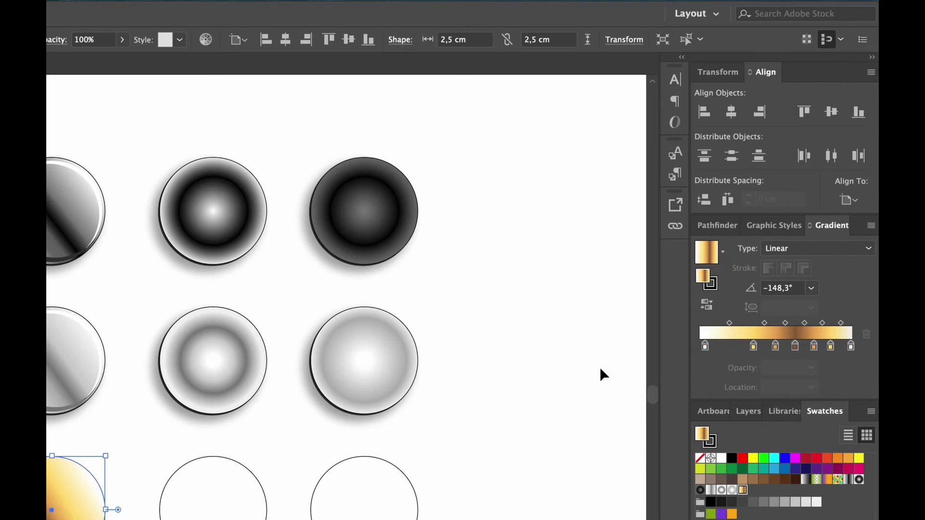
{"action": "double_click", "coordinate": [742, 490]}
{"action": "type", "text": "Flat"}
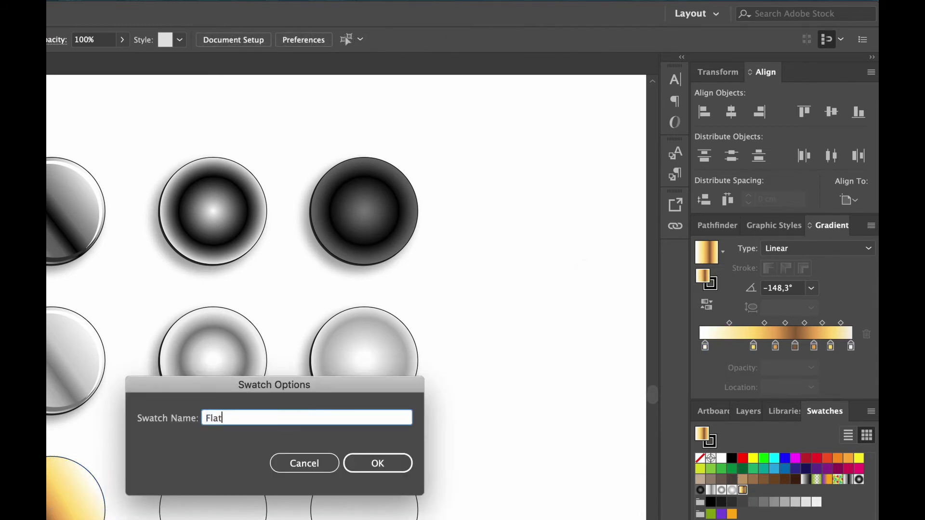
{"action": "type", "text": " shiny yellow gold"}
{"action": "left_click", "coordinate": [398, 469]}
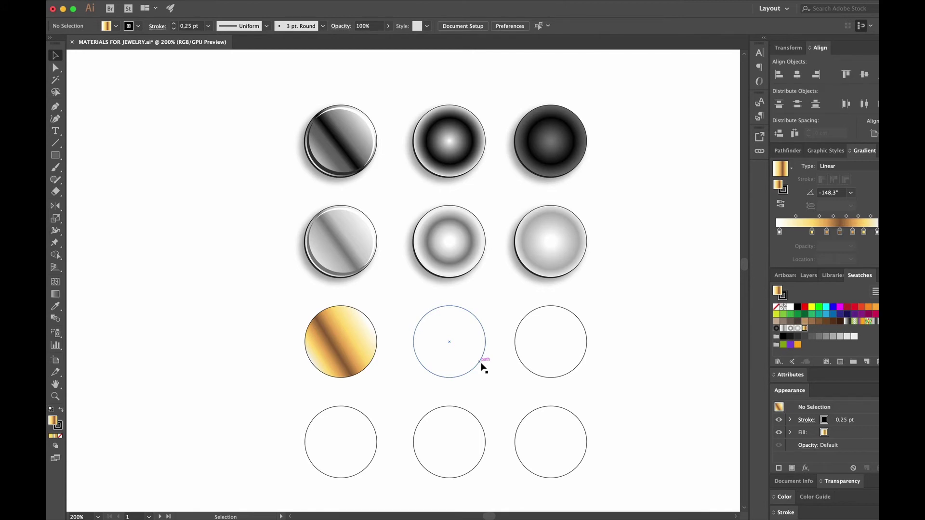
Step: Copy the flat gold circle's gradient to the middle circle in the third row and make it radial
{"action": "left_click", "coordinate": [482, 364]}
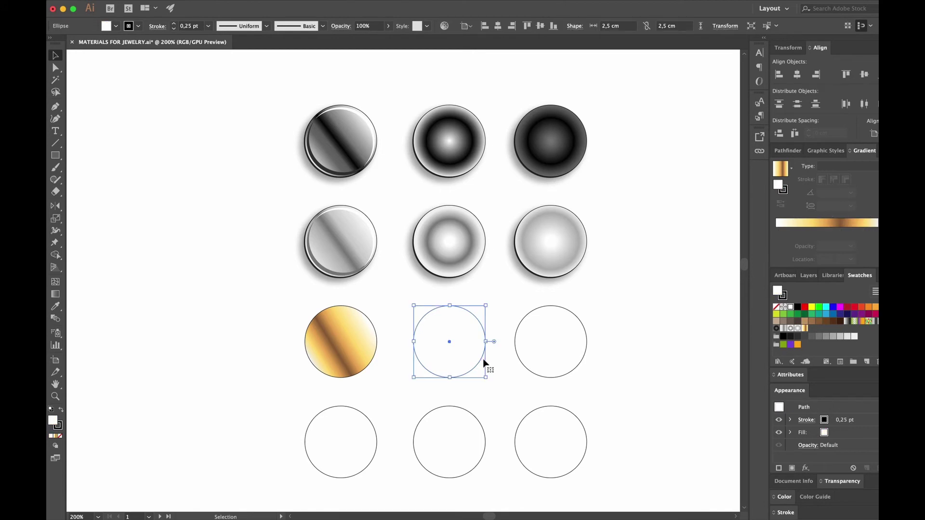
{"action": "left_click", "coordinate": [57, 308]}
{"action": "left_click", "coordinate": [360, 332]}
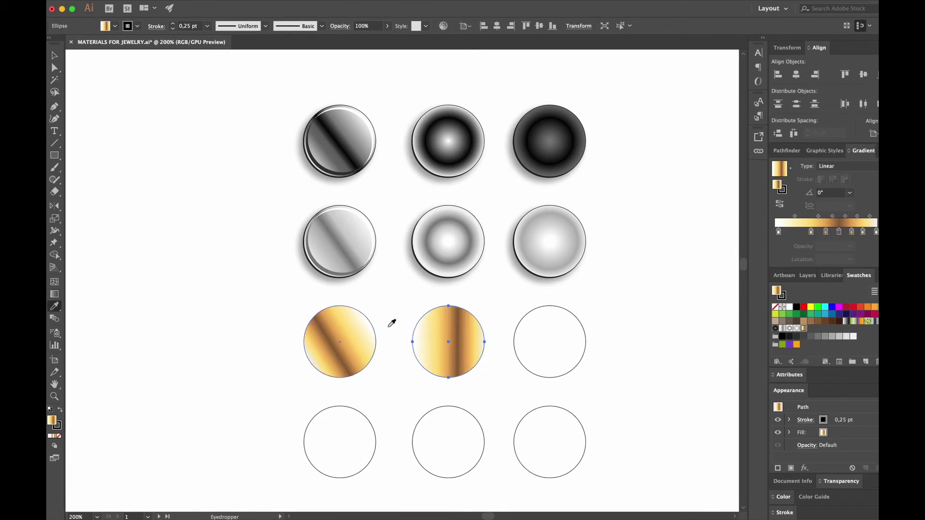
{"action": "left_click", "coordinate": [874, 166]}
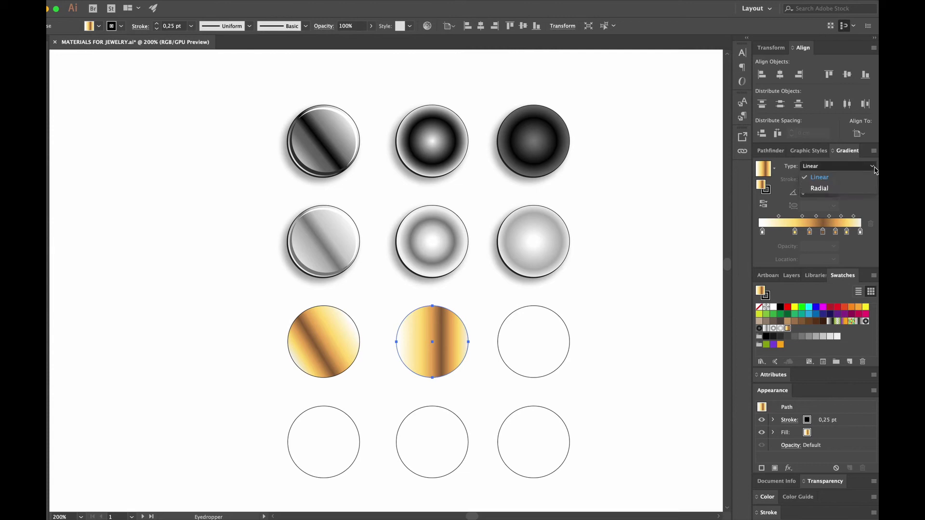
{"action": "left_click", "coordinate": [849, 192]}
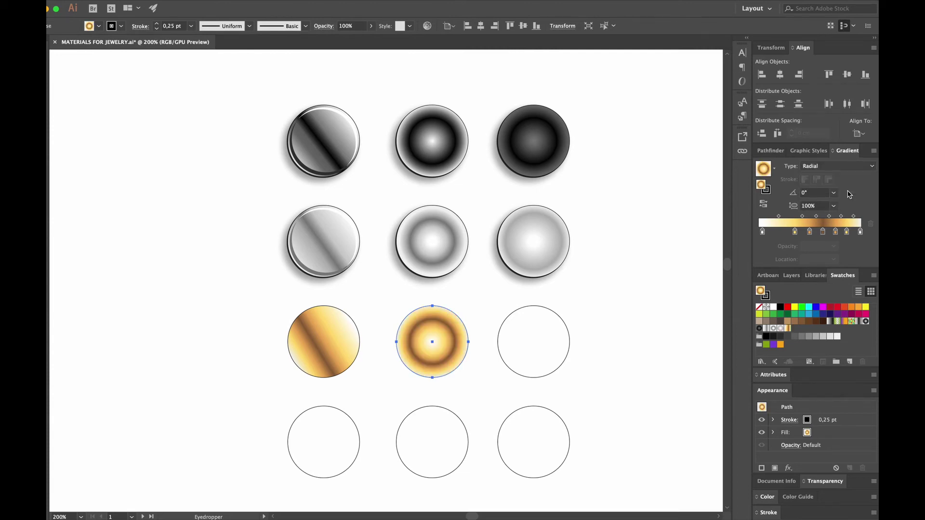
Step: Reposition the radial gradient's stops outward, with the inner white at 18,93%, the brown at 68,76% and the outer white at 97,48%
{"action": "left_click_drag", "start_coordinate": [847, 232], "coordinate": [780, 234]}
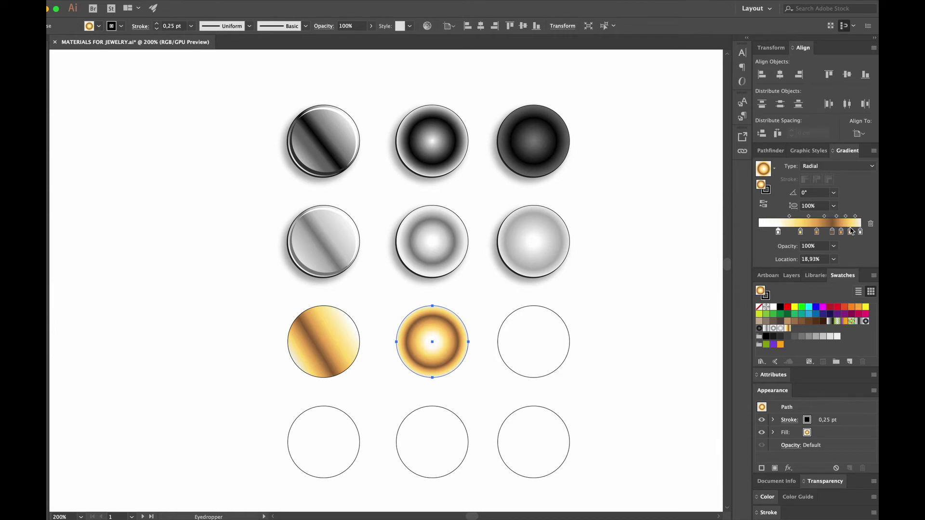
{"action": "left_click_drag", "start_coordinate": [851, 235], "coordinate": [849, 235]}
{"action": "left_click", "coordinate": [854, 217]}
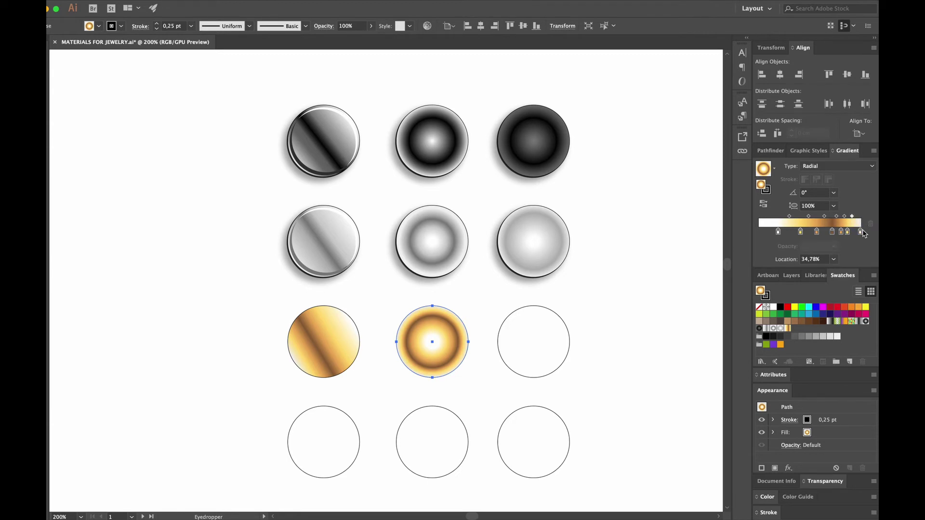
{"action": "left_click_drag", "start_coordinate": [861, 233], "coordinate": [858, 233]}
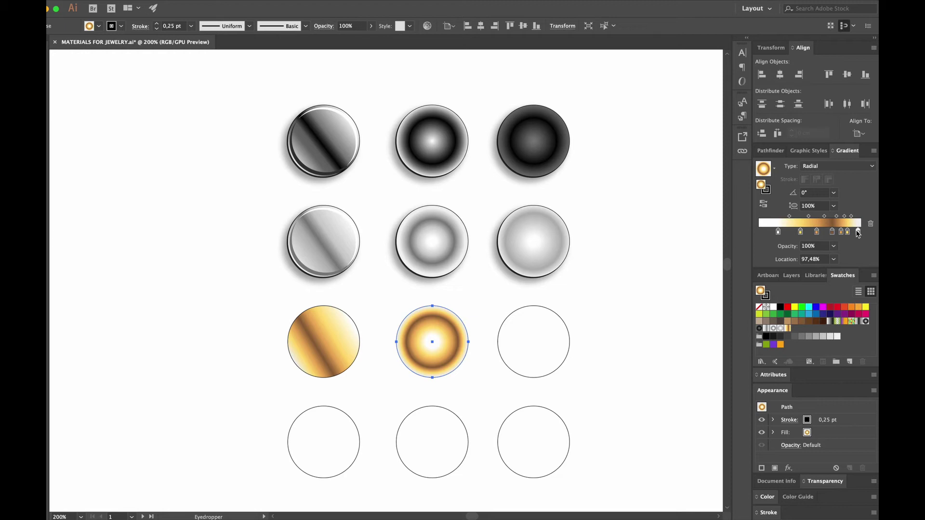
{"action": "left_click_drag", "start_coordinate": [800, 232], "coordinate": [810, 236]}
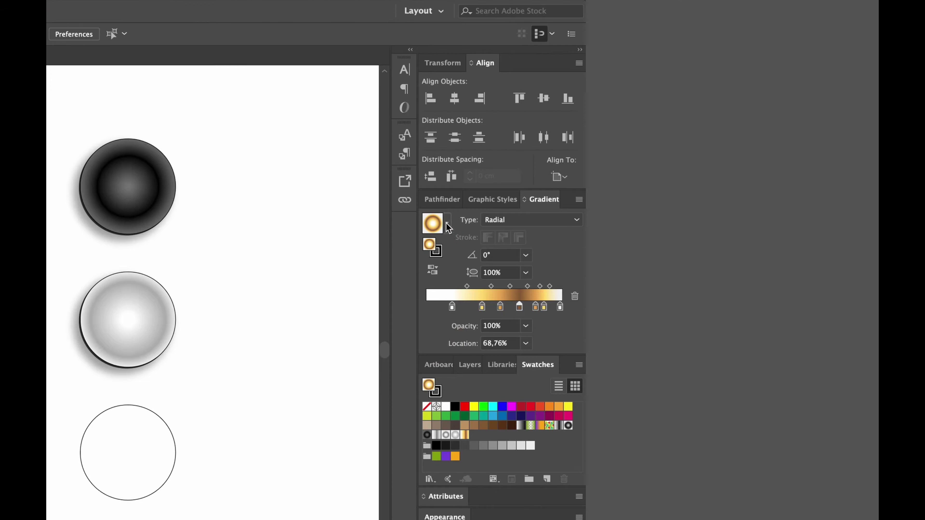
Step: Save the adjusted radial gold gradient as a swatch named "Shiny yellow gold ball"
{"action": "left_click", "coordinate": [773, 169]}
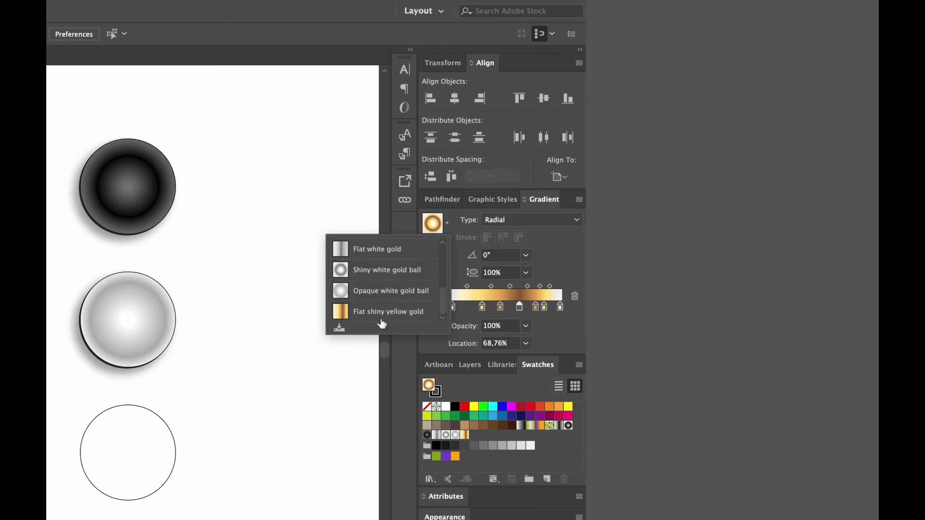
{"action": "left_click", "coordinate": [339, 328]}
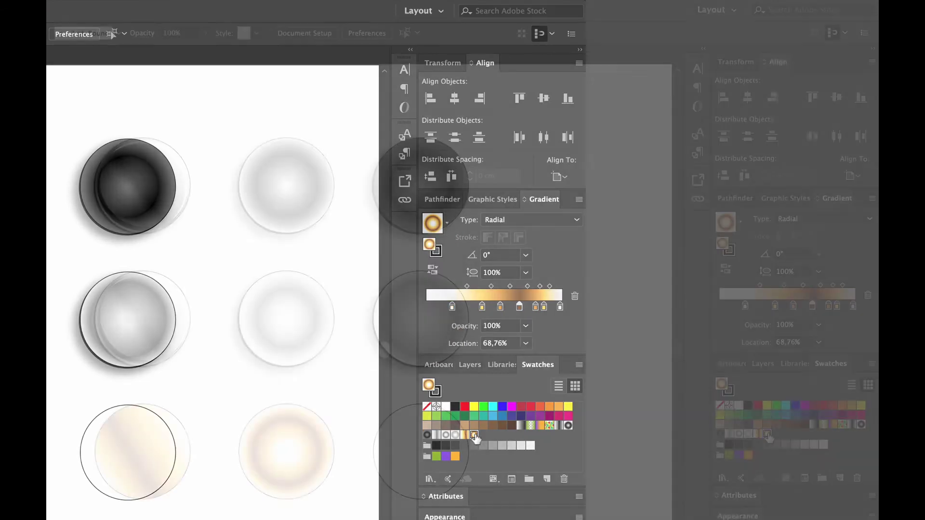
{"action": "double_click", "coordinate": [768, 435]}
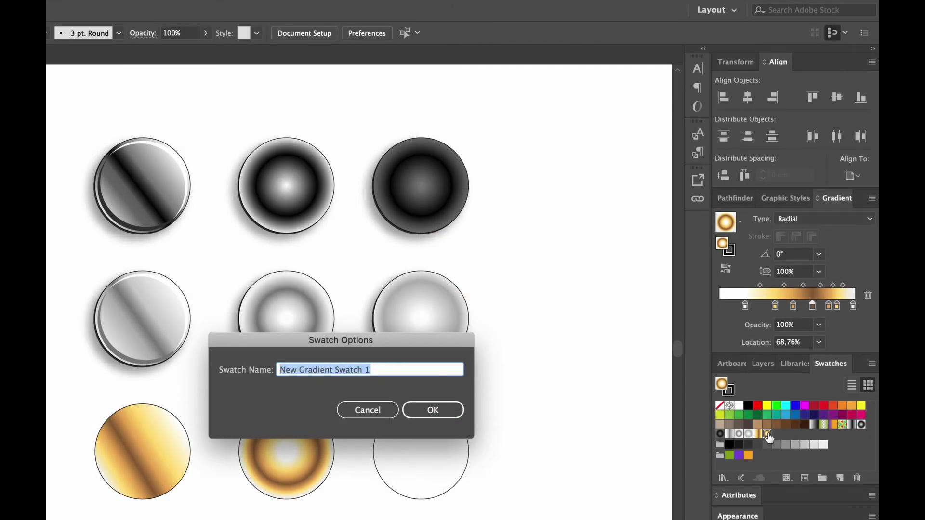
{"action": "type", "text": "Shiny y"}
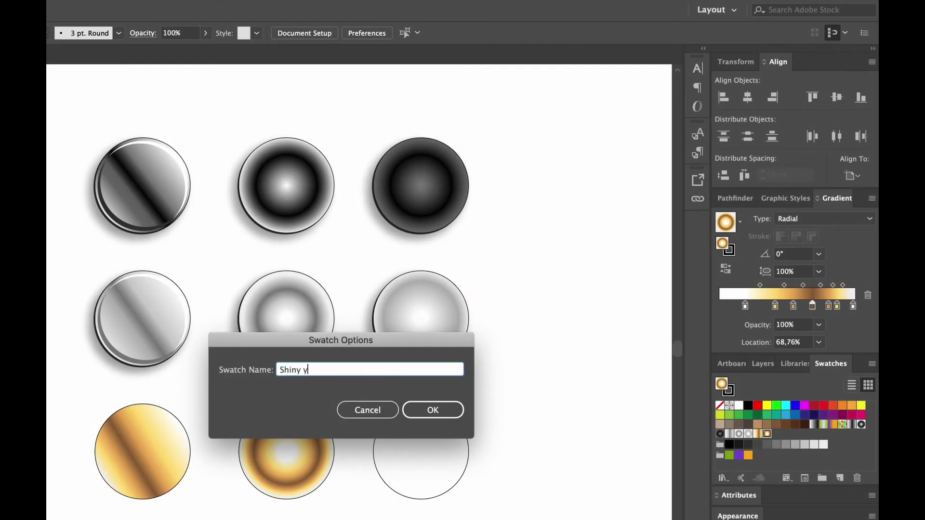
{"action": "type", "text": "ellow gold ball"}
{"action": "left_click", "coordinate": [460, 414]}
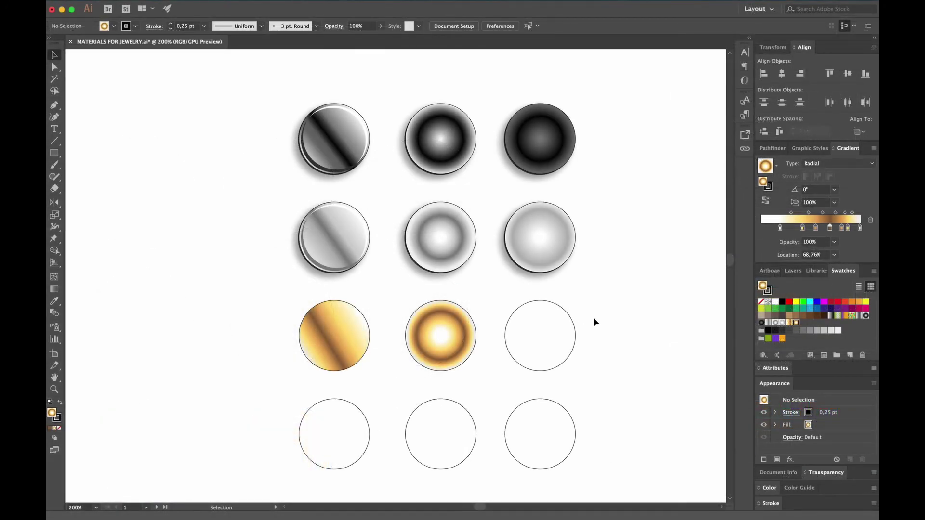
Step: Copy the shiny gold ball gradient to the third circle in the row and rework it without brown, with the orange stop at 83,88%
{"action": "left_click", "coordinate": [576, 342]}
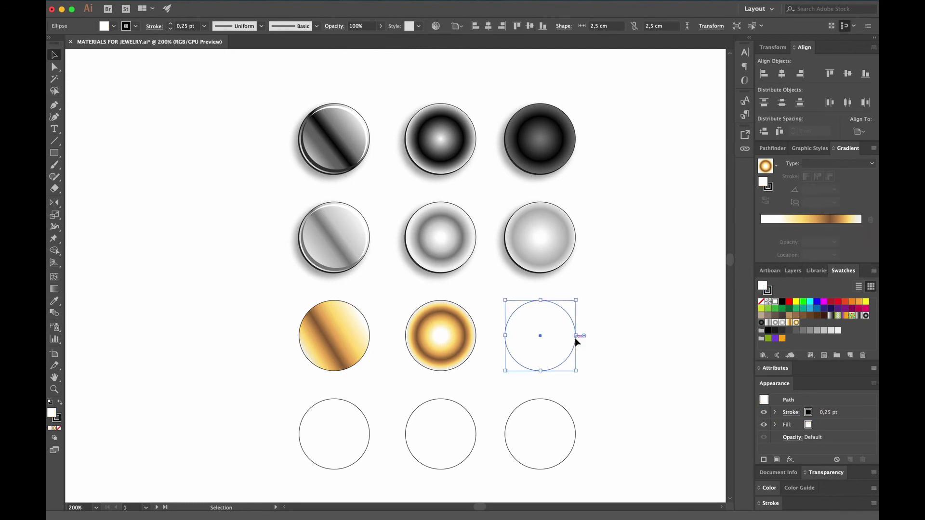
{"action": "left_click", "coordinate": [54, 302]}
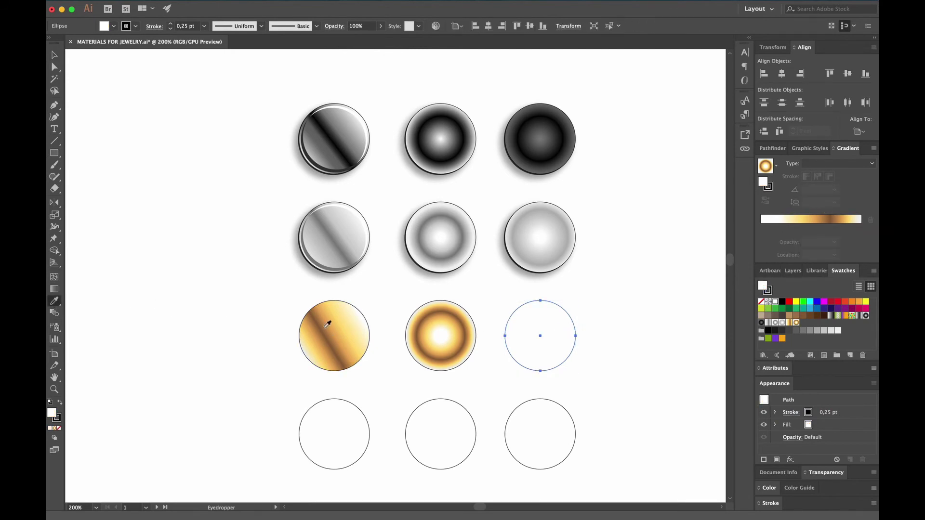
{"action": "left_click", "coordinate": [469, 334]}
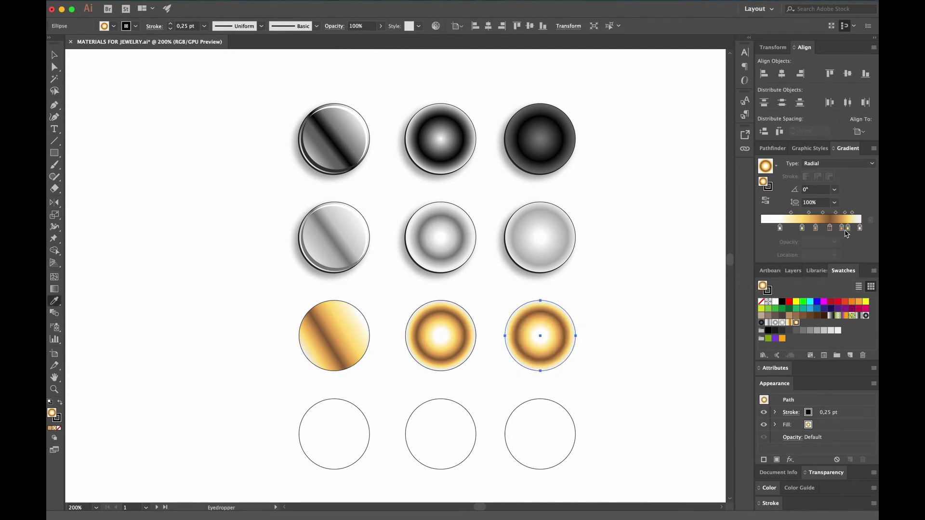
{"action": "left_click_drag", "start_coordinate": [848, 228], "coordinate": [830, 197]}
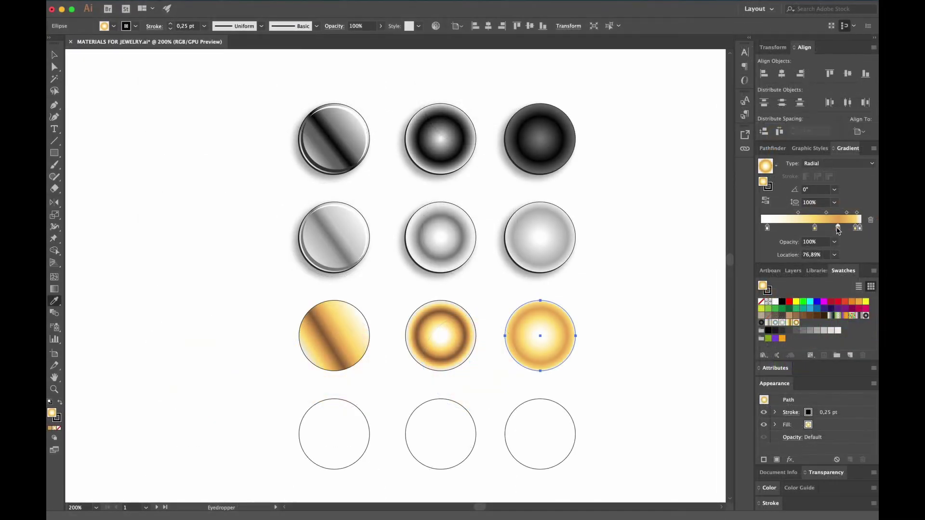
{"action": "left_click_drag", "start_coordinate": [837, 230], "coordinate": [843, 232]}
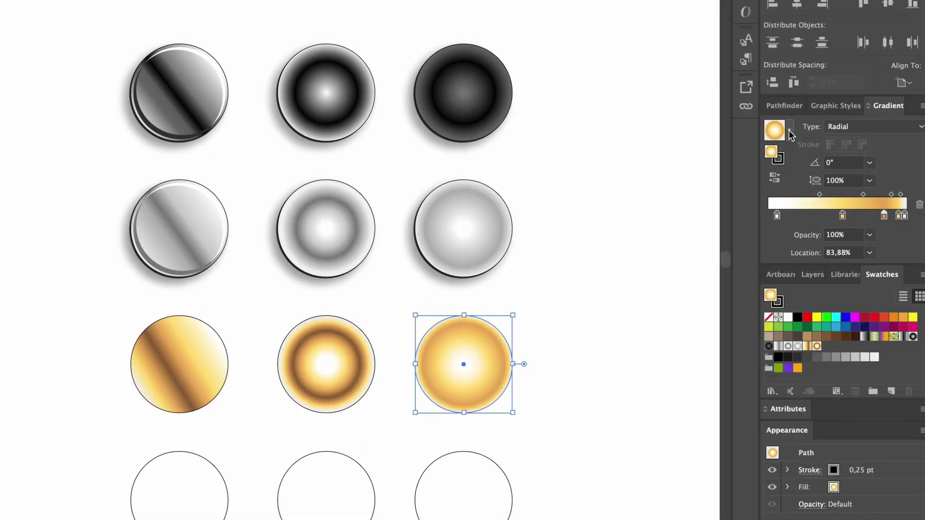
Step: Save the third circle's gradient as a swatch named "Opaque yellow gold ball" and deselect the circle
{"action": "left_click", "coordinate": [789, 130]}
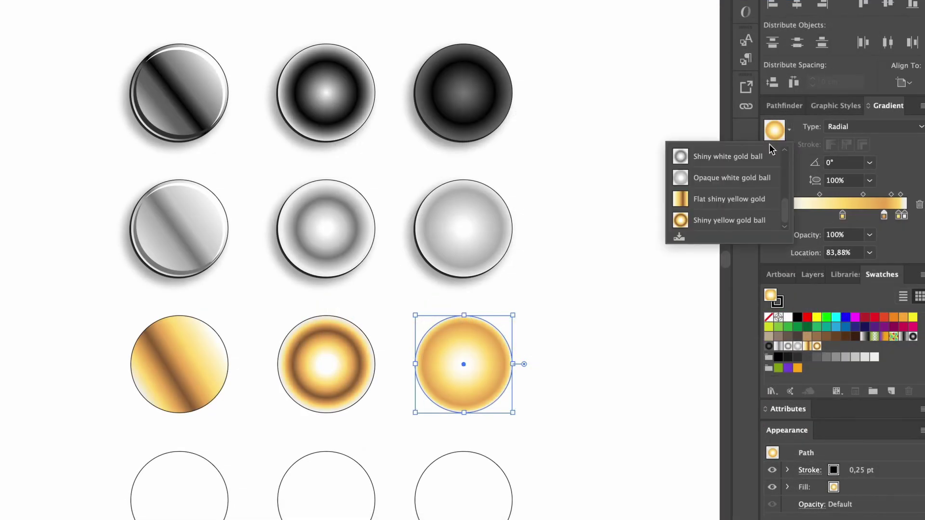
{"action": "left_click", "coordinate": [679, 236]}
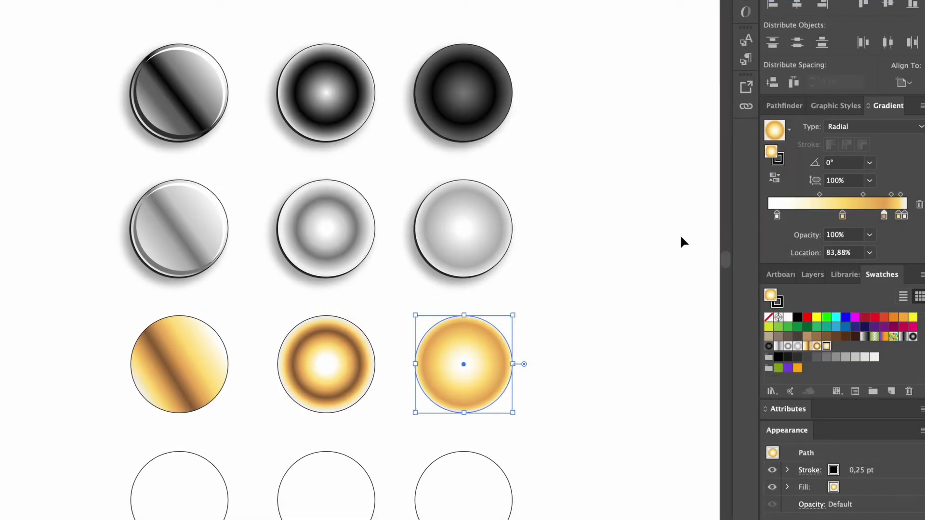
{"action": "double_click", "coordinate": [827, 347]}
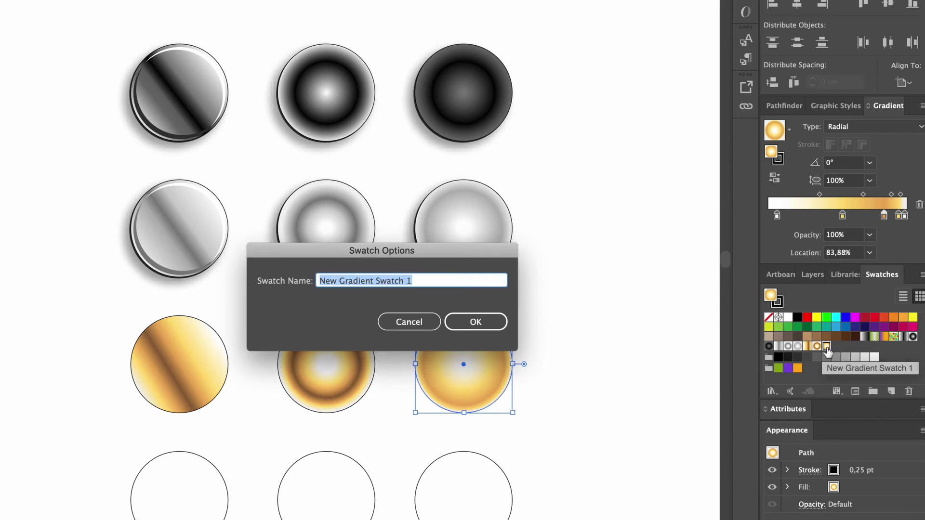
{"action": "type", "text": "Opaque yel"}
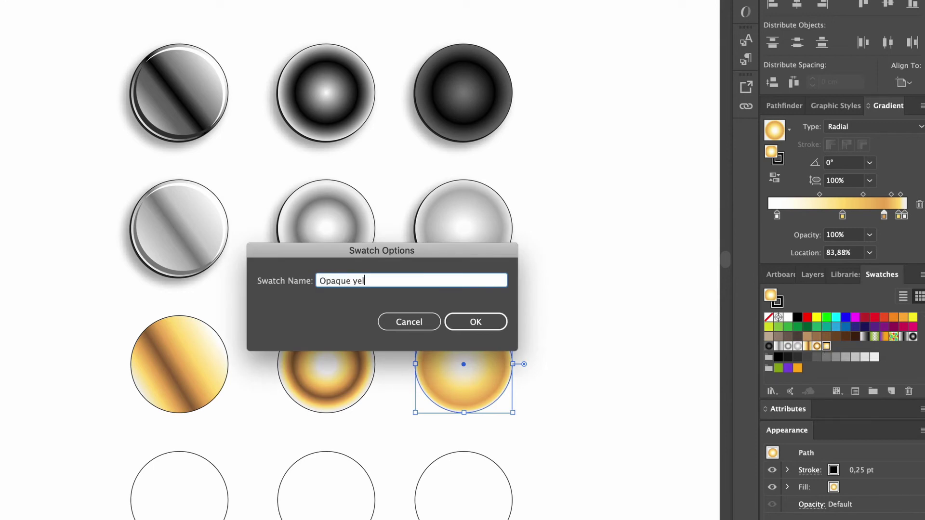
{"action": "type", "text": "low gold ball"}
{"action": "left_click", "coordinate": [501, 324]}
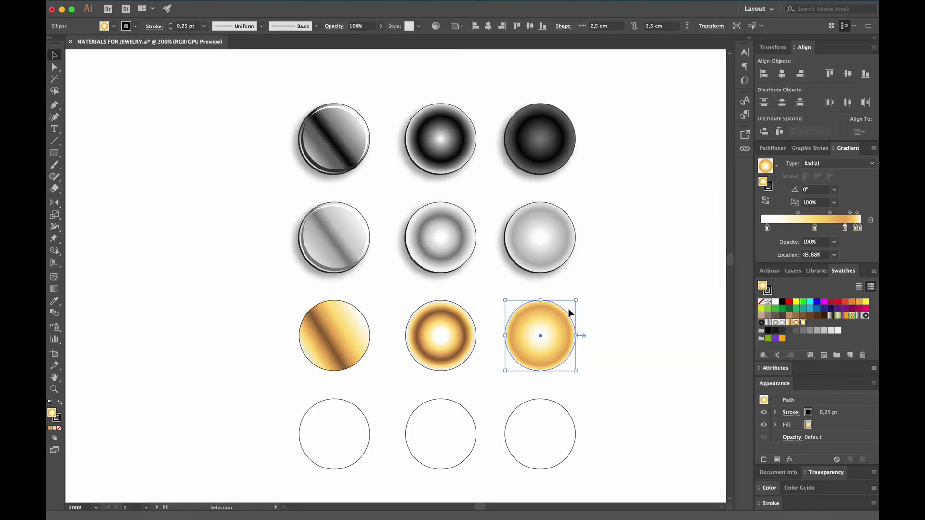
{"action": "left_click", "coordinate": [570, 313]}
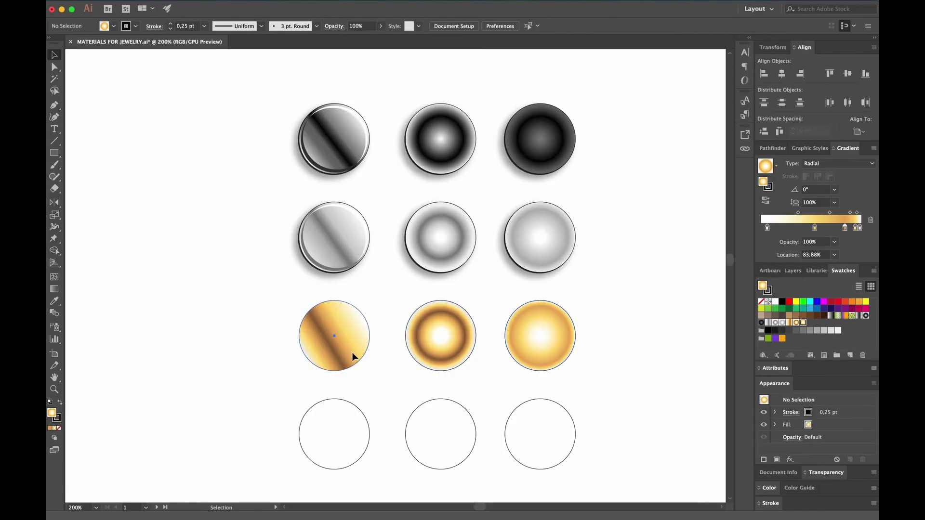
Step: Make two offset copies of the flat gold circle beside the row and subtract the front one to leave an upper-right crescent
{"action": "left_click_drag", "start_coordinate": [353, 354], "coordinate": [223, 335]}
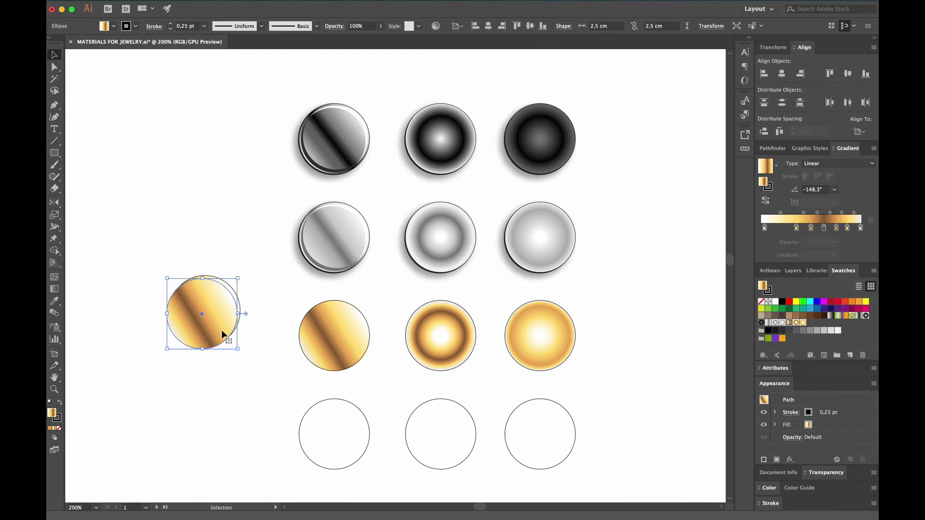
{"action": "left_click_drag", "start_coordinate": [202, 264], "coordinate": [217, 292]}
{"action": "left_click", "coordinate": [773, 149]}
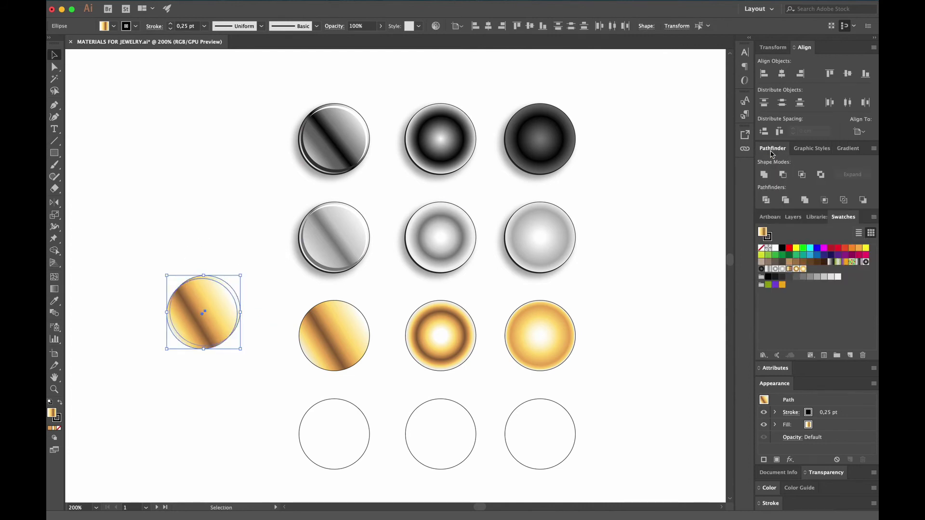
{"action": "left_click", "coordinate": [782, 176]}
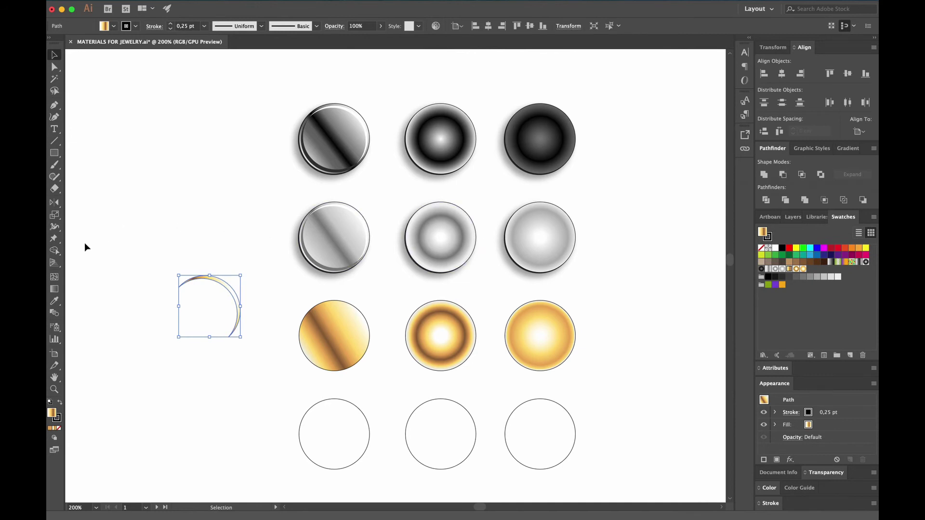
Step: Give the crescent the white, strokeless appearance of the highlight on the flat white gold circle
{"action": "left_click", "coordinate": [55, 300]}
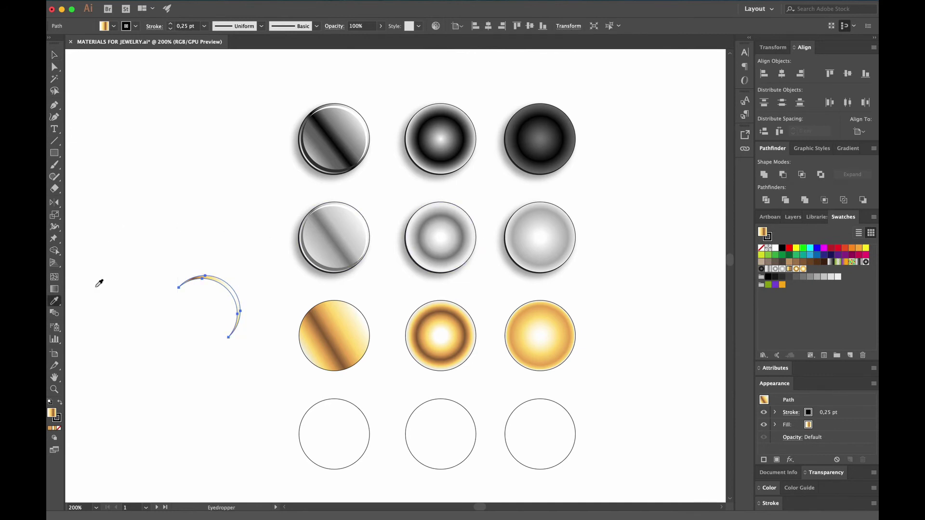
{"action": "left_click", "coordinate": [352, 211]}
{"action": "key", "text": "v"}
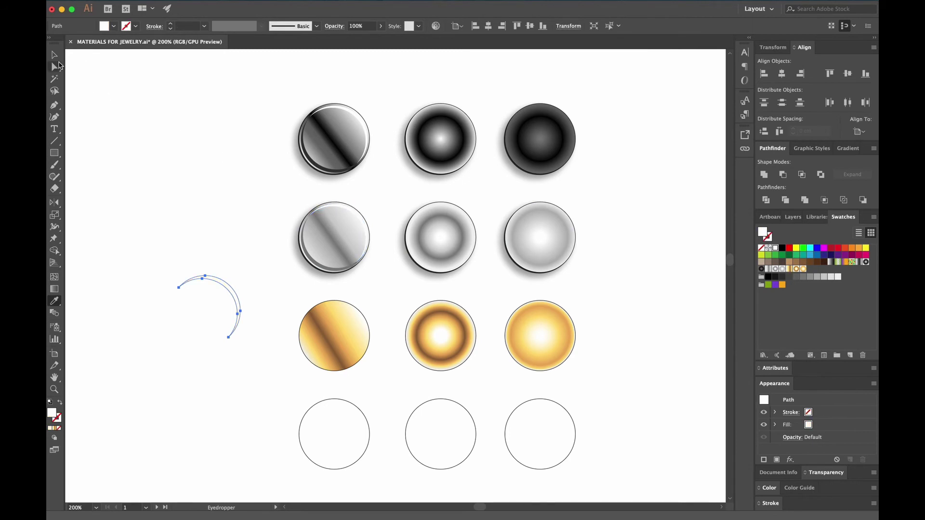
Step: Place the white crescent along the upper-right edge of the flat yellow gold circle and scale it to fit inside the rim
{"action": "left_click_drag", "start_coordinate": [233, 295], "coordinate": [363, 321]}
{"action": "left_click_drag", "start_coordinate": [370, 366], "coordinate": [367, 364]}
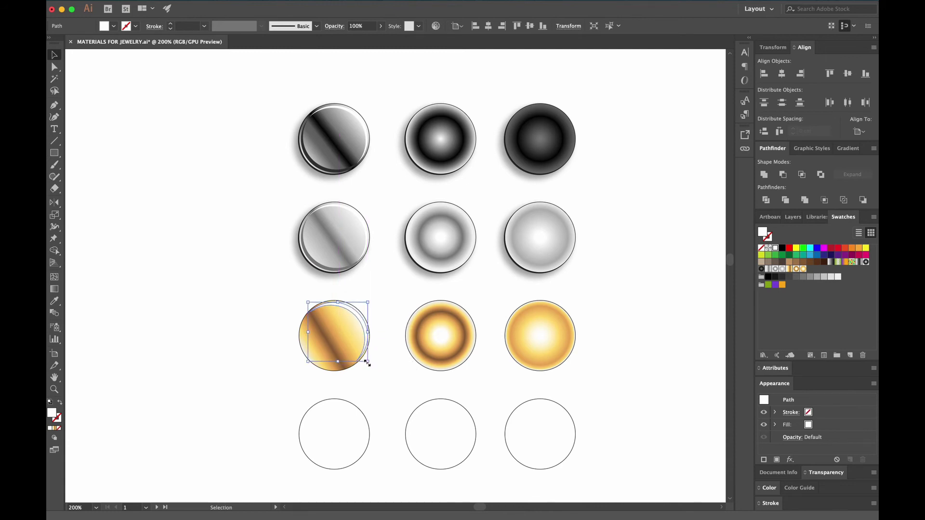
{"action": "left_click", "coordinate": [392, 394]}
{"action": "scroll", "coordinate": [337, 356], "scroll_direction": "up", "scroll_amount": 2}
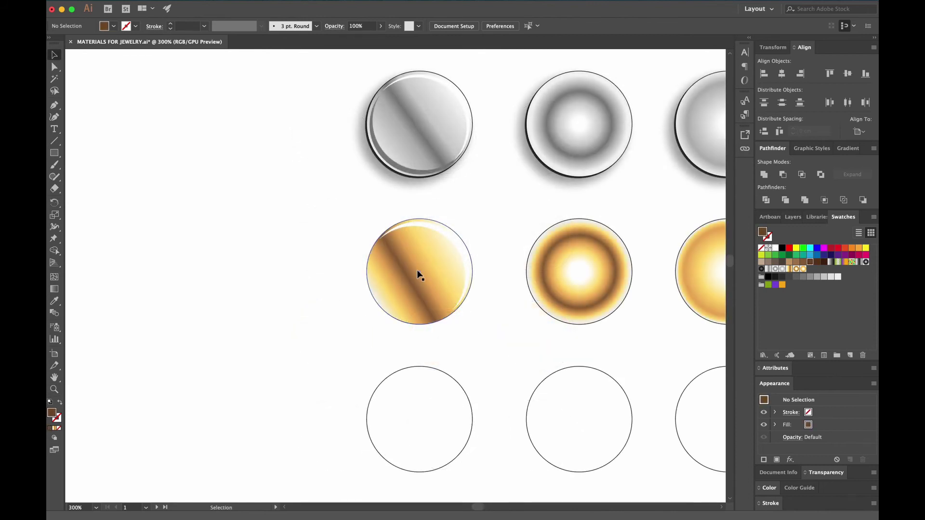
{"action": "left_click", "coordinate": [442, 241]}
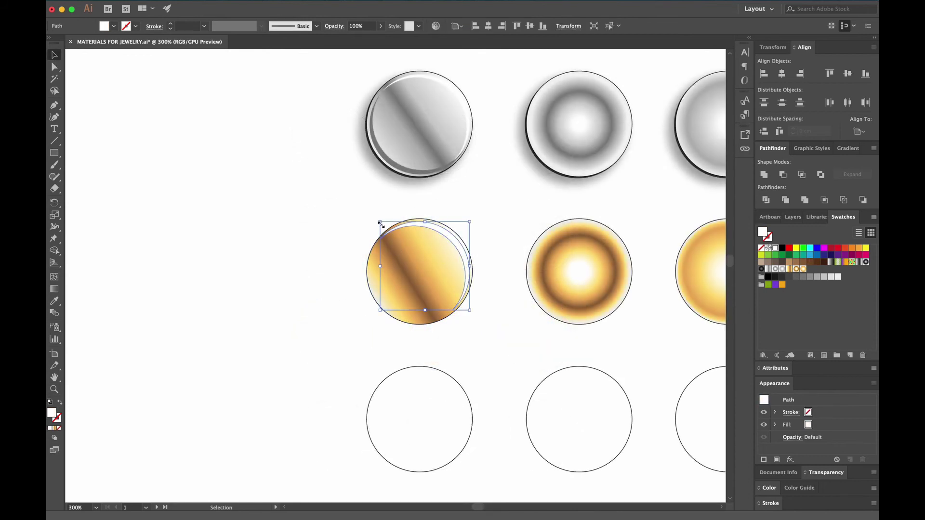
{"action": "left_click_drag", "start_coordinate": [381, 224], "coordinate": [383, 225]}
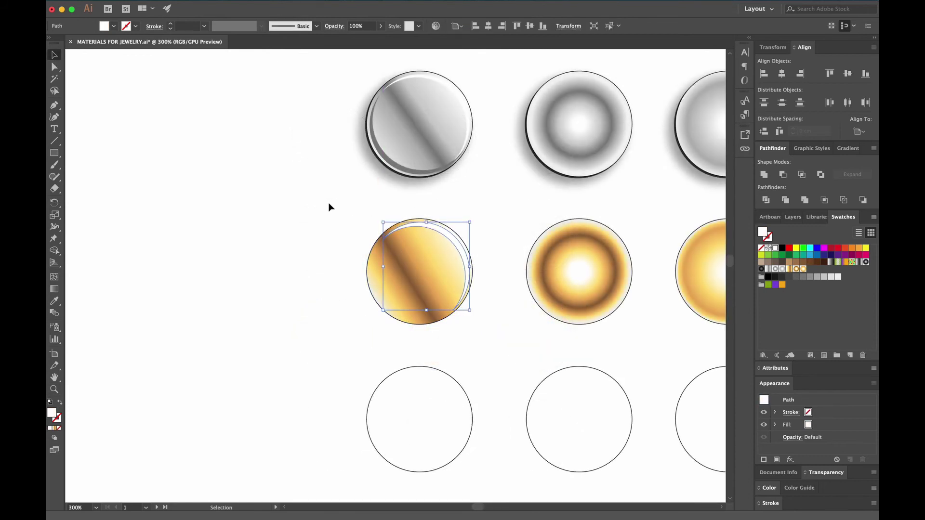
{"action": "left_click", "coordinate": [329, 202]}
Step: Make two offset copies of the flat gold circle beside the row and subtract the front one to leave a lower-left crescent
{"action": "left_click_drag", "start_coordinate": [385, 269], "coordinate": [241, 304]}
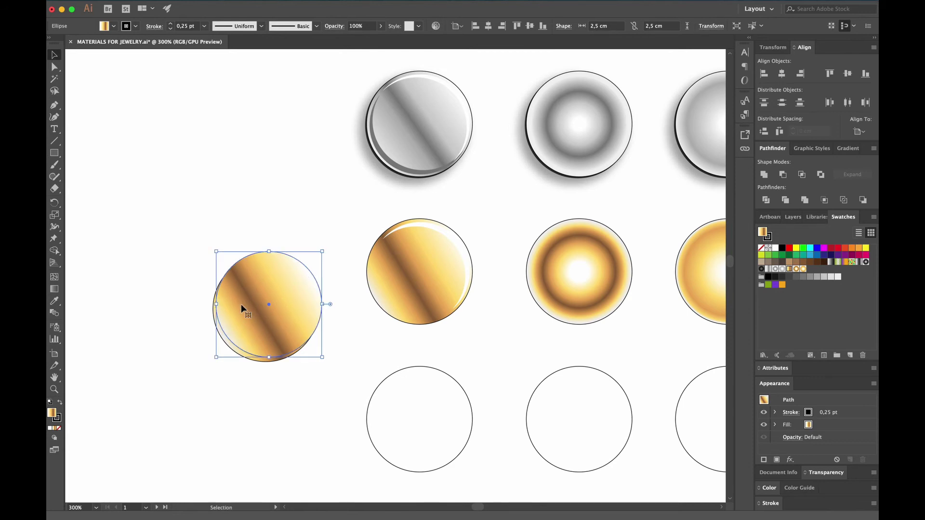
{"action": "left_click", "coordinate": [221, 315], "text": "shift"}
{"action": "left_click", "coordinate": [781, 175]}
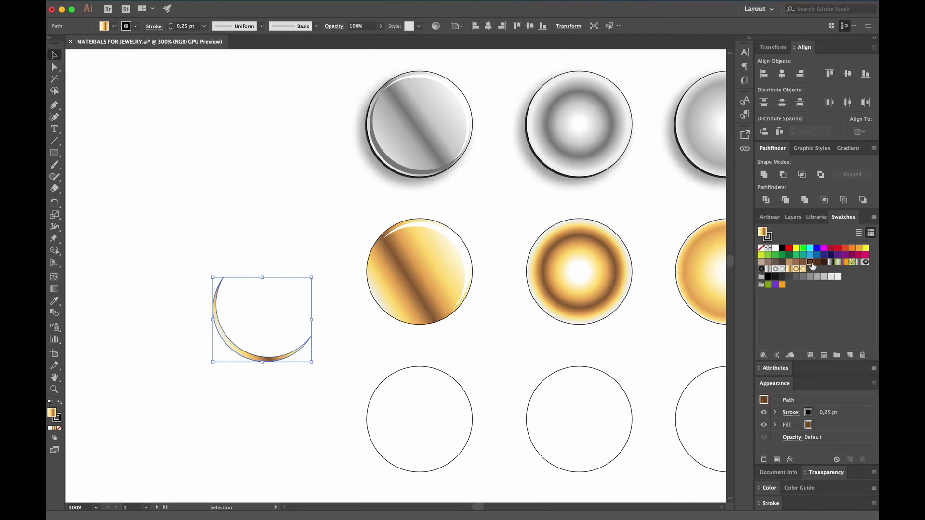
Step: Fill the lower-left crescent with the dark brown swatch and remove its stroke
{"action": "left_click", "coordinate": [810, 263]}
{"action": "left_click", "coordinate": [770, 240]}
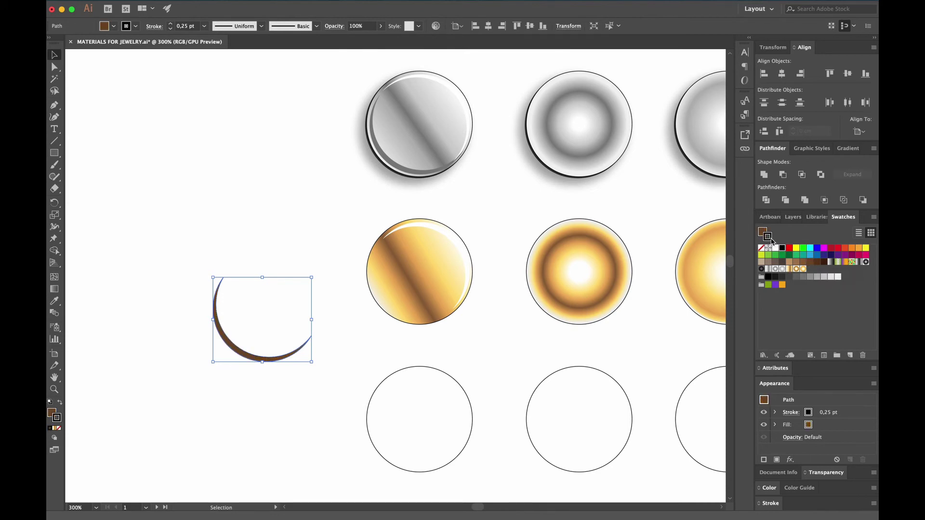
{"action": "left_click", "coordinate": [761, 247]}
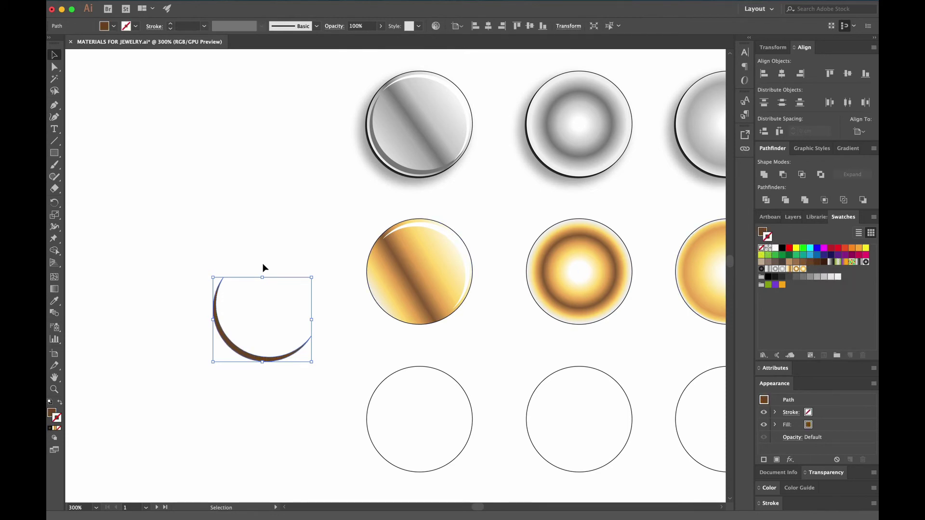
Step: Place the brown crescent along the lower-left edge of the flat yellow gold circle and scale it to fit the rim, then deselect it
{"action": "left_click_drag", "start_coordinate": [250, 352], "coordinate": [404, 314]}
{"action": "left_click_drag", "start_coordinate": [370, 237], "coordinate": [372, 240]}
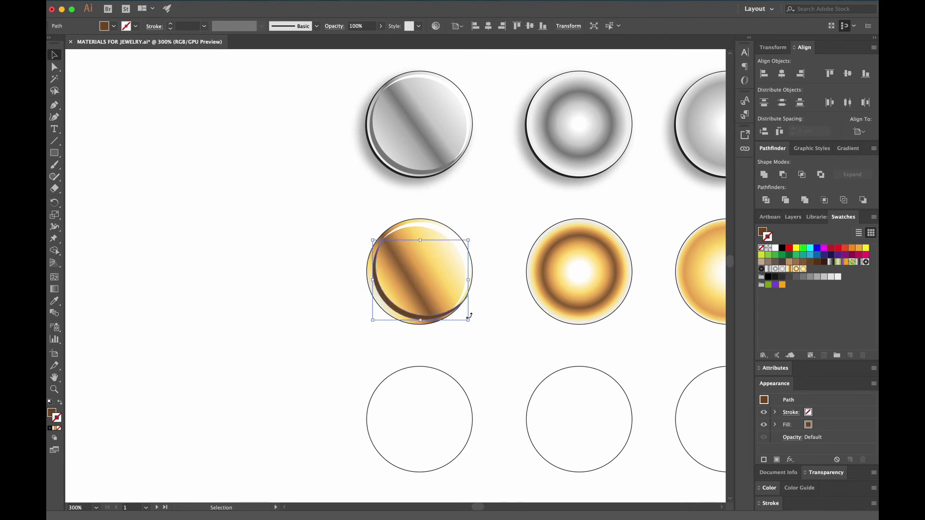
{"action": "left_click_drag", "start_coordinate": [469, 321], "coordinate": [464, 321]}
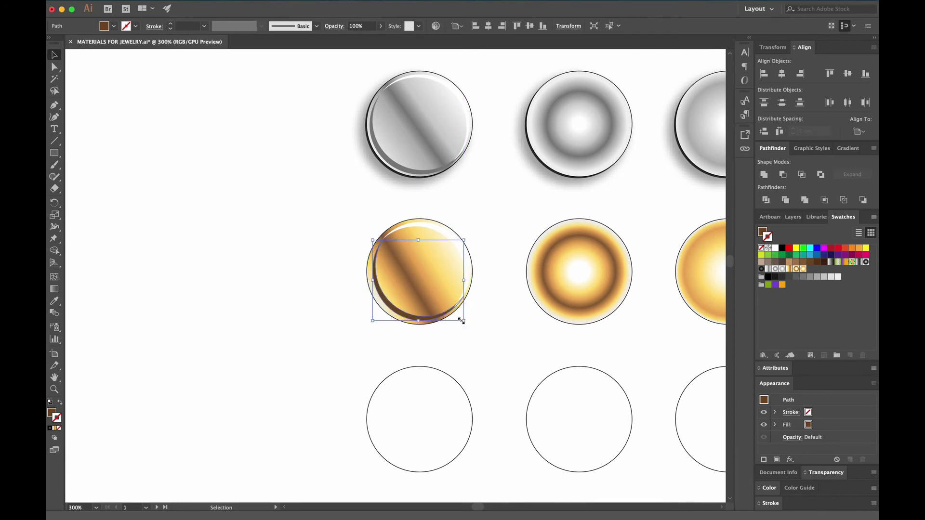
{"action": "left_click_drag", "start_coordinate": [400, 317], "coordinate": [400, 318]}
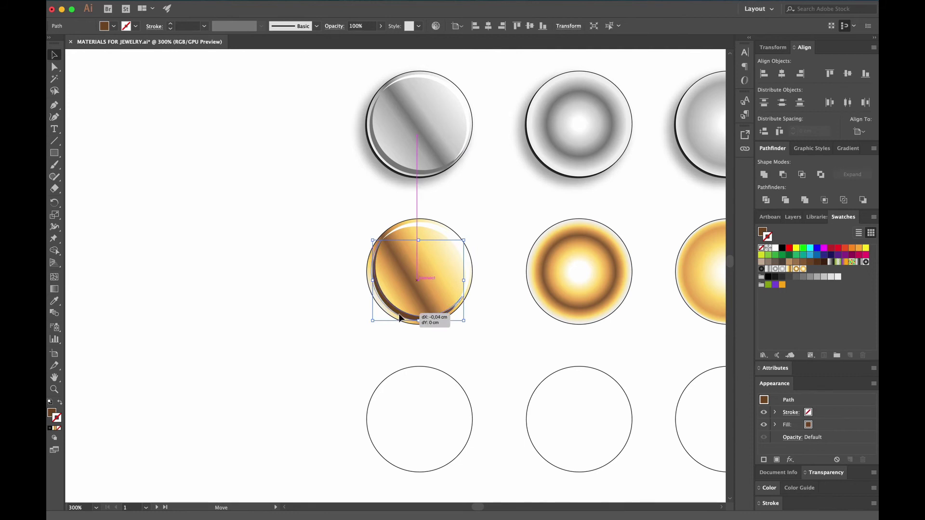
{"action": "left_click_drag", "start_coordinate": [400, 318], "coordinate": [392, 324]}
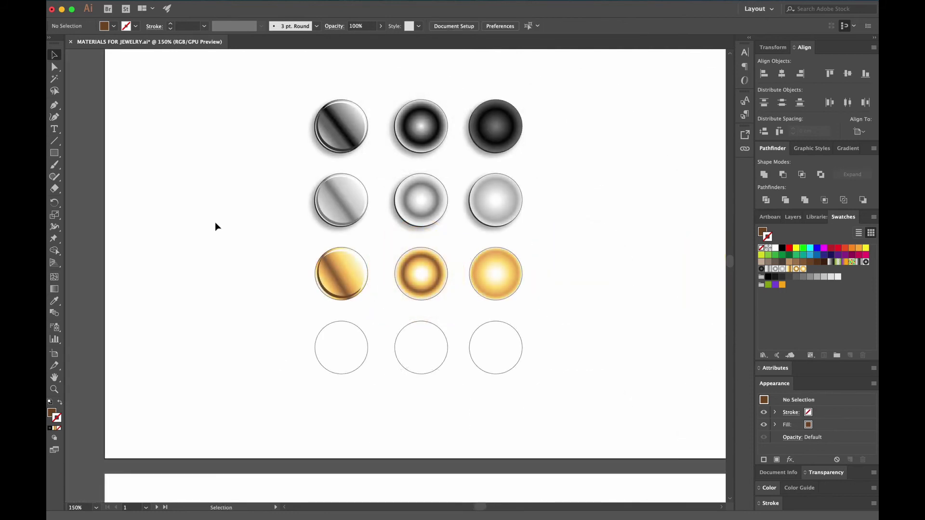
Step: Group the whole yellow gold row, including the flat circle's highlight and shadow crescents
{"action": "left_click_drag", "start_coordinate": [299, 247], "coordinate": [380, 306]}
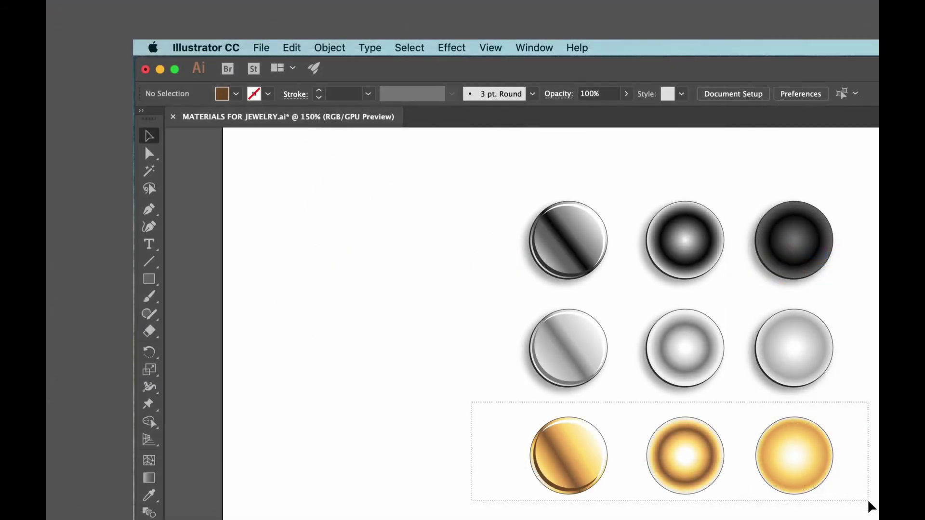
{"action": "left_click_drag", "start_coordinate": [869, 502], "coordinate": [869, 501]}
{"action": "key", "text": "super+g"}
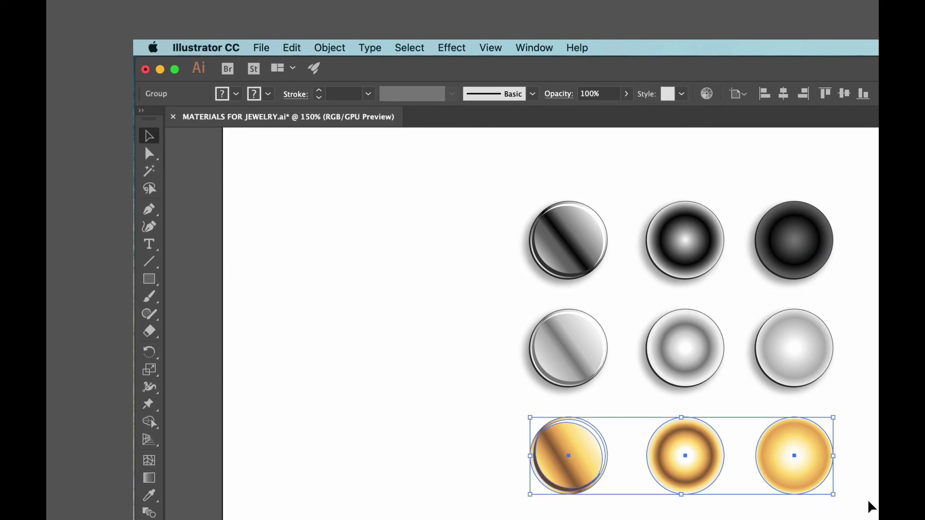
Step: Apply a Multiply drop shadow to the yellow gold group with 75% opacity, X offset -0,03 cm, Y offset 0,03 cm and blur 0 cm
{"action": "left_click", "coordinate": [448, 48]}
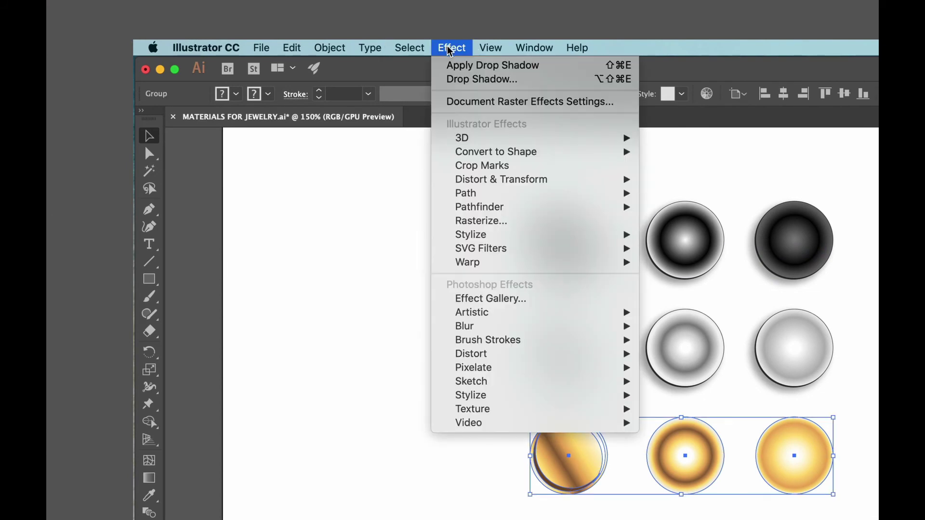
{"action": "mouse_move", "coordinate": [480, 235]}
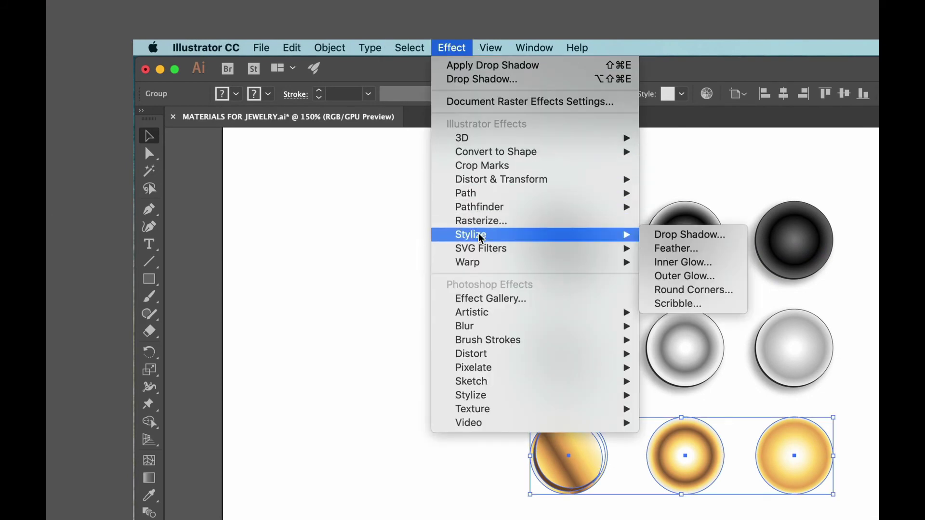
{"action": "left_click", "coordinate": [686, 236]}
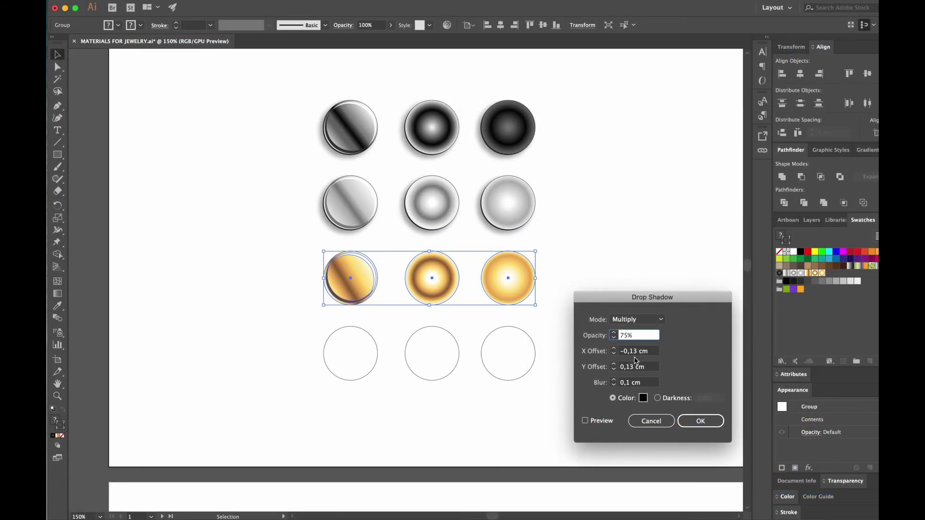
{"action": "left_click", "coordinate": [632, 352]}
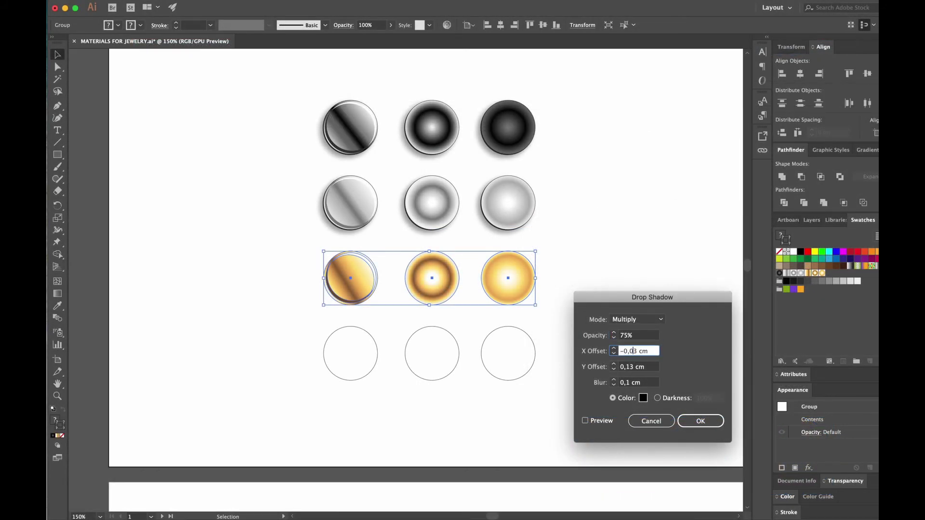
{"action": "left_click", "coordinate": [627, 368]}
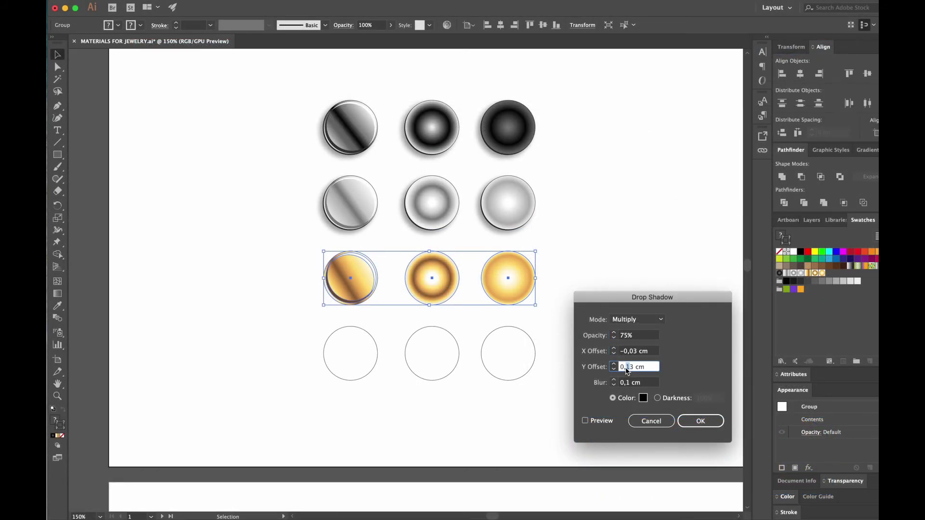
{"action": "left_click", "coordinate": [628, 384]}
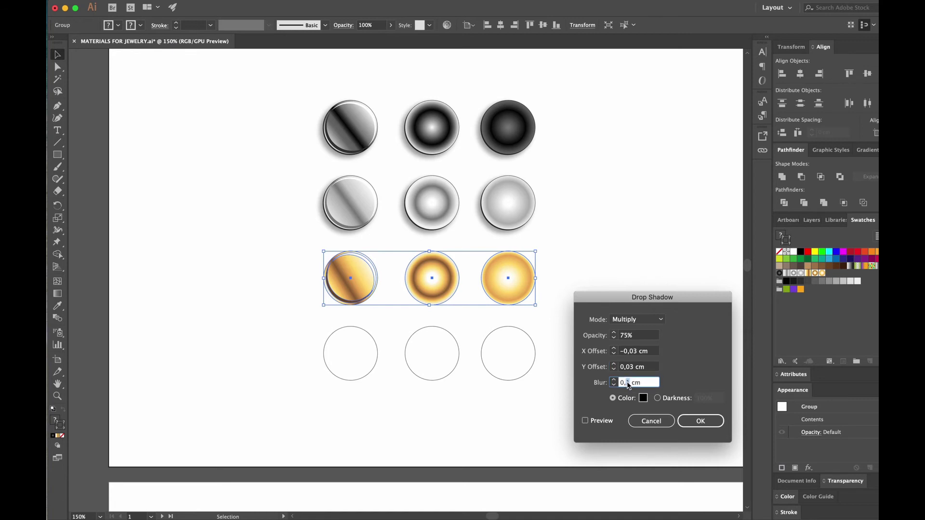
{"action": "left_click", "coordinate": [701, 421]}
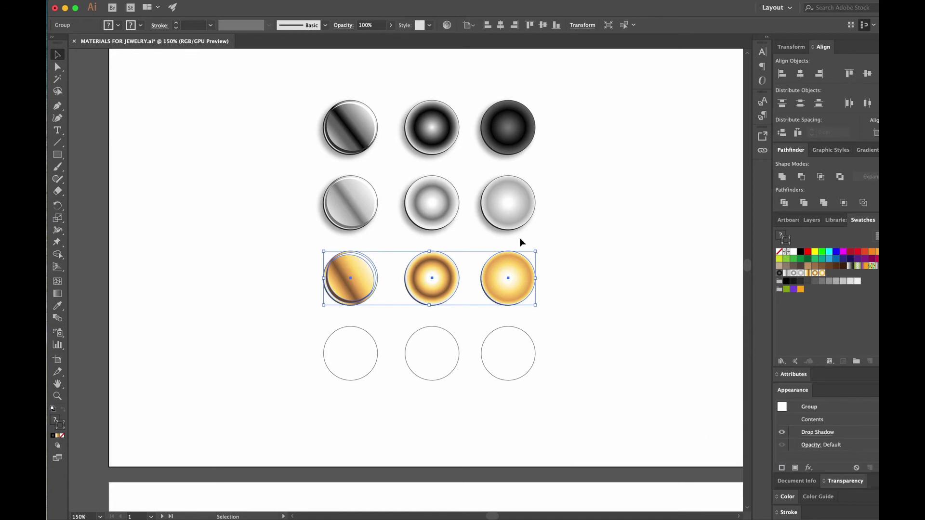
Step: Add a second, softer drop shadow to the yellow gold row with 35% opacity, X offset -0,13 cm and Y offset 0,13 cm, then deselect
{"action": "left_click", "coordinate": [267, 1]}
{"action": "mouse_move", "coordinate": [291, 118]}
{"action": "left_click", "coordinate": [436, 120]}
{"action": "left_click", "coordinate": [622, 336]}
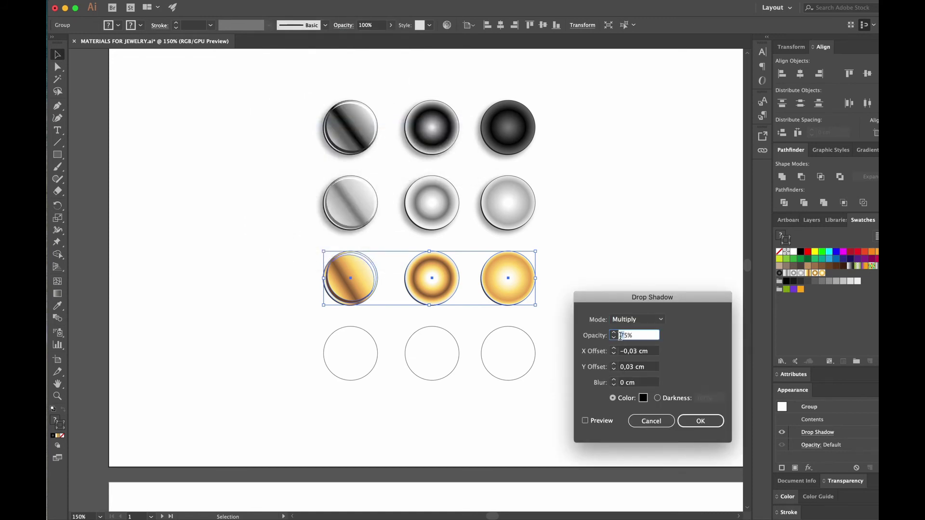
{"action": "left_click", "coordinate": [634, 356]}
{"action": "key", "text": "BackSpace"}
{"action": "type", "text": "1"}
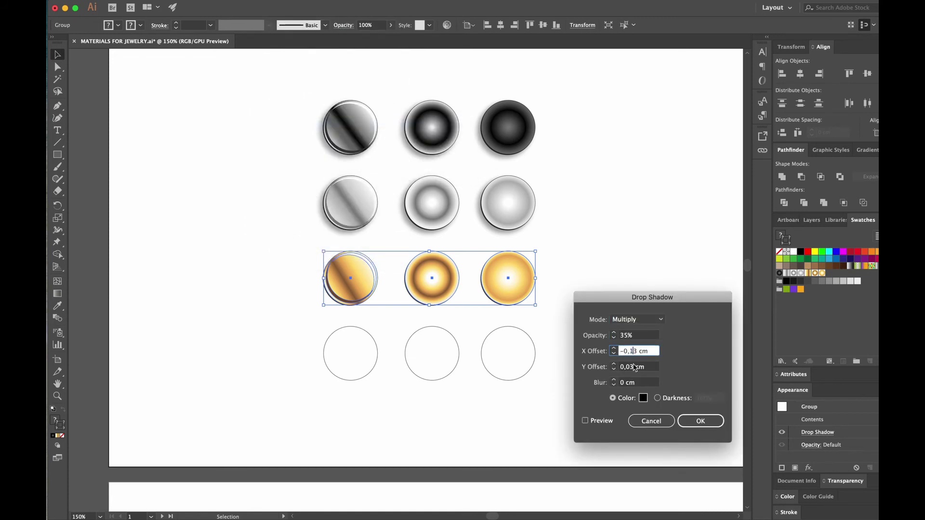
{"action": "left_click", "coordinate": [631, 369]}
{"action": "key", "text": "BackSpace"}
{"action": "type", "text": "1"}
{"action": "left_click", "coordinate": [625, 384]}
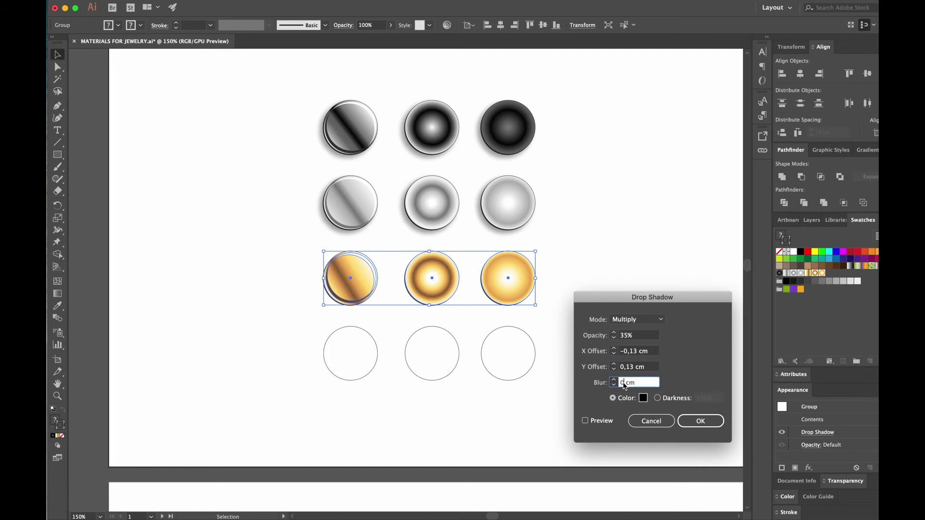
{"action": "left_click", "coordinate": [698, 423]}
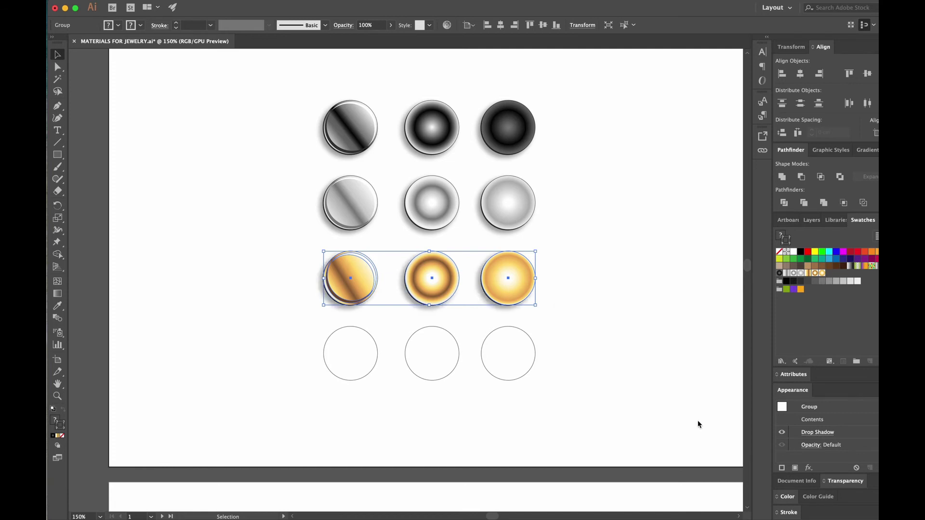
{"action": "left_click", "coordinate": [219, 128]}
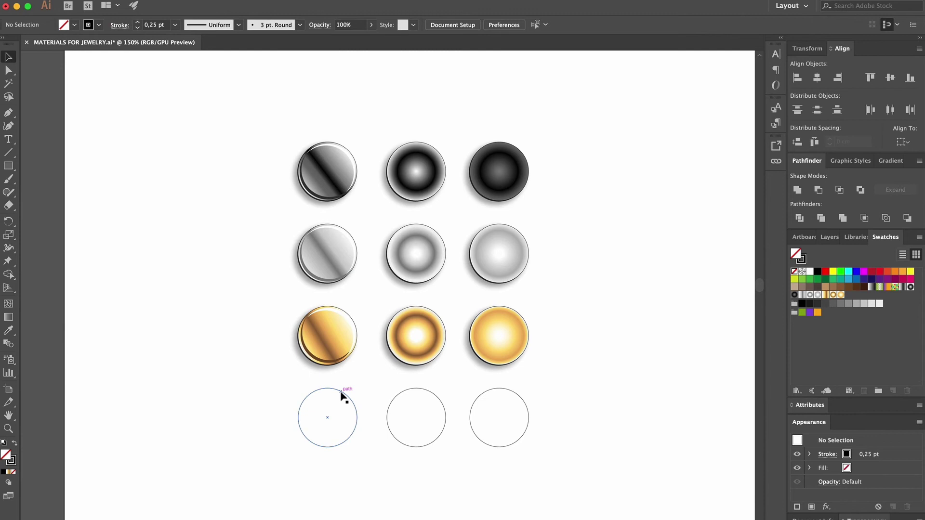
Step: Copy the flat yellow gold gradient to the first circle of the empty row and angle it at -151,4°
{"action": "left_click", "coordinate": [342, 393]}
{"action": "left_click", "coordinate": [8, 331]}
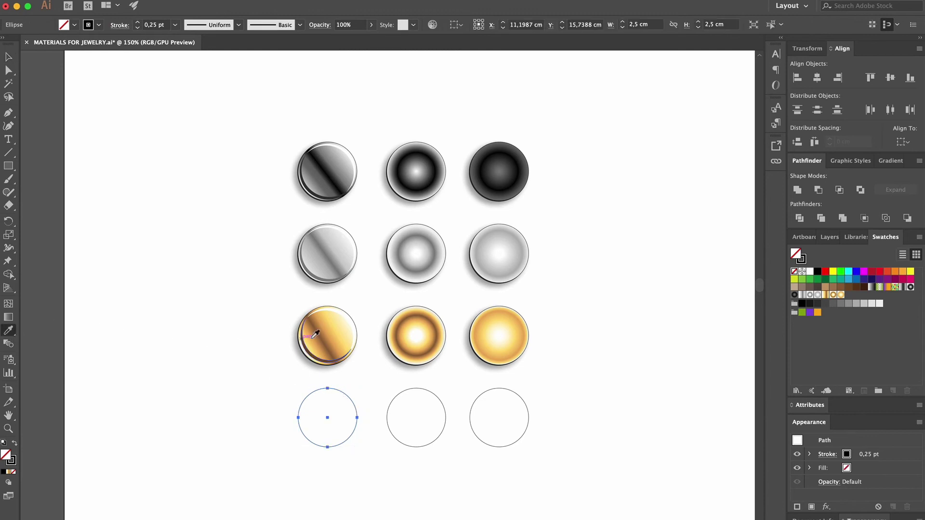
{"action": "left_click", "coordinate": [328, 331]}
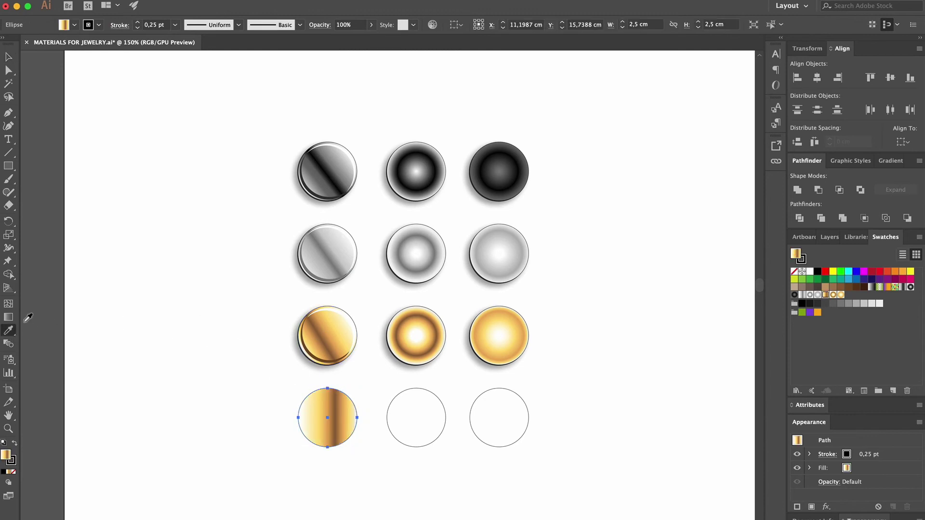
{"action": "left_click", "coordinate": [8, 317]}
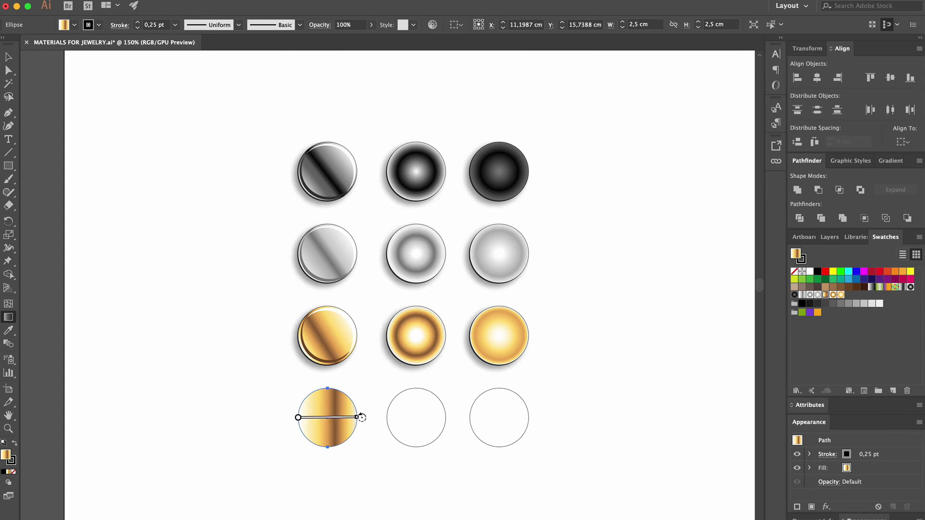
{"action": "mouse_move", "coordinate": [362, 417]}
{"action": "left_mouse_down"}
{"action": "mouse_move", "coordinate": [354, 383]}
{"action": "mouse_move", "coordinate": [267, 380]}
{"action": "mouse_move", "coordinate": [264, 418]}
{"action": "mouse_move", "coordinate": [281, 448]}
{"action": "mouse_move", "coordinate": [326, 421]}
{"action": "left_mouse_up"}
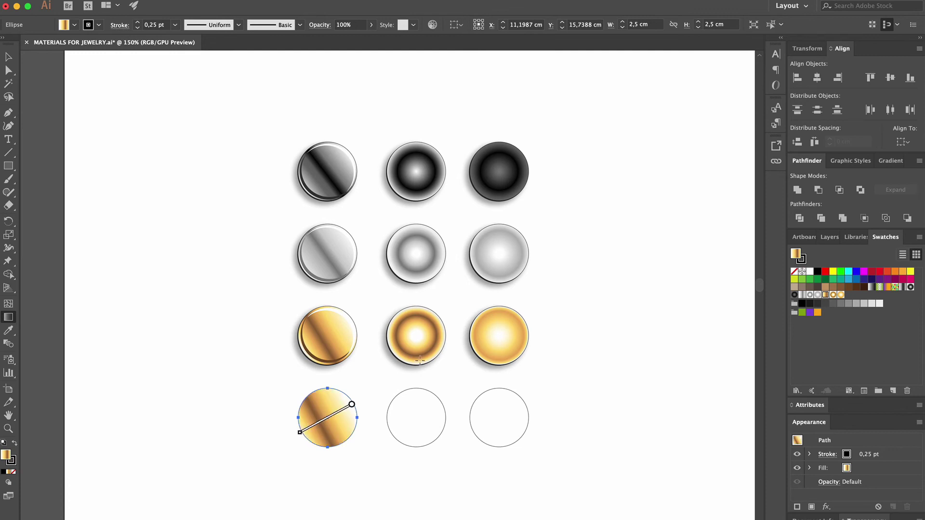
Step: Recolor the orange gradient stop after the brown to pink E88E8D and put a matching pink stop before the brown at 52,09%
{"action": "left_click", "coordinate": [889, 160]}
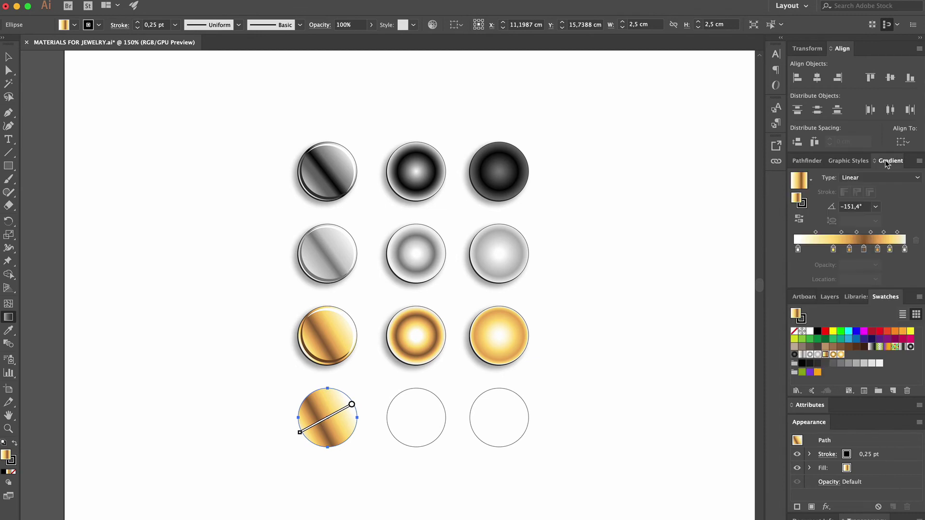
{"action": "double_click", "coordinate": [877, 250]}
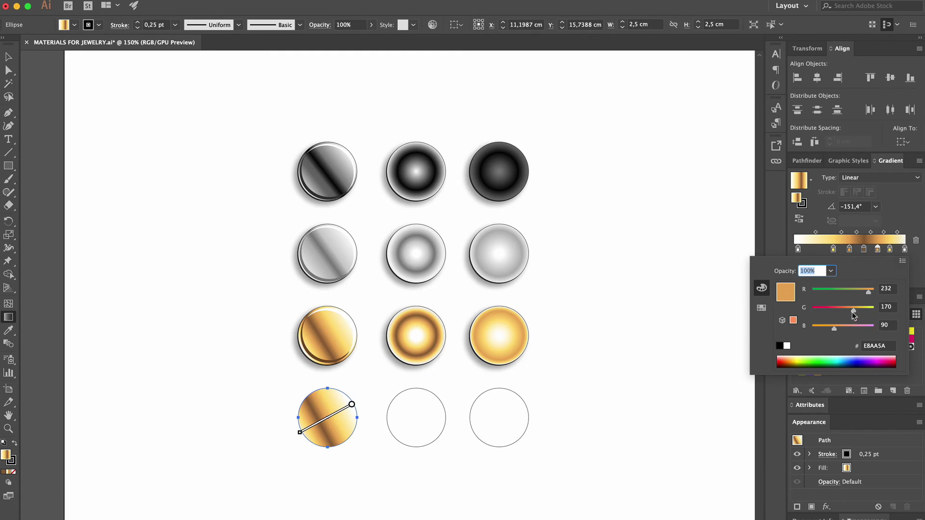
{"action": "left_click_drag", "start_coordinate": [854, 314], "coordinate": [847, 330]}
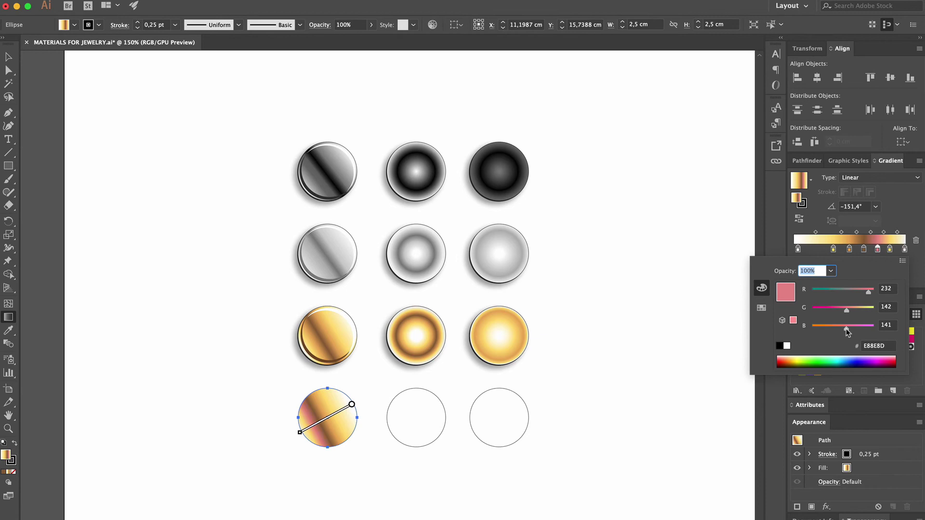
{"action": "left_click", "coordinate": [850, 249]}
{"action": "left_click_drag", "start_coordinate": [851, 255], "coordinate": [852, 255]}
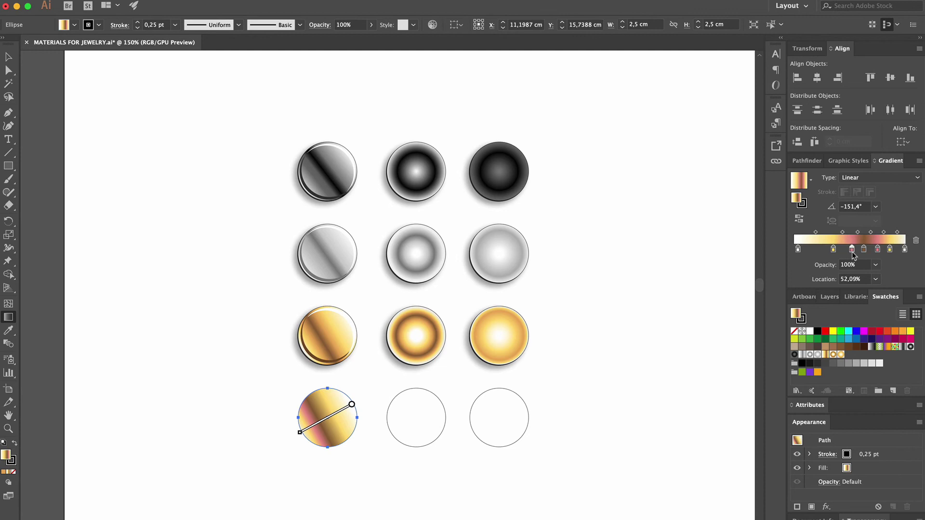
Step: Recolor the last yellow gradient stop to pale pink FFDDD3 and replace the other yellow stop with a matching pale pink one
{"action": "double_click", "coordinate": [890, 249]}
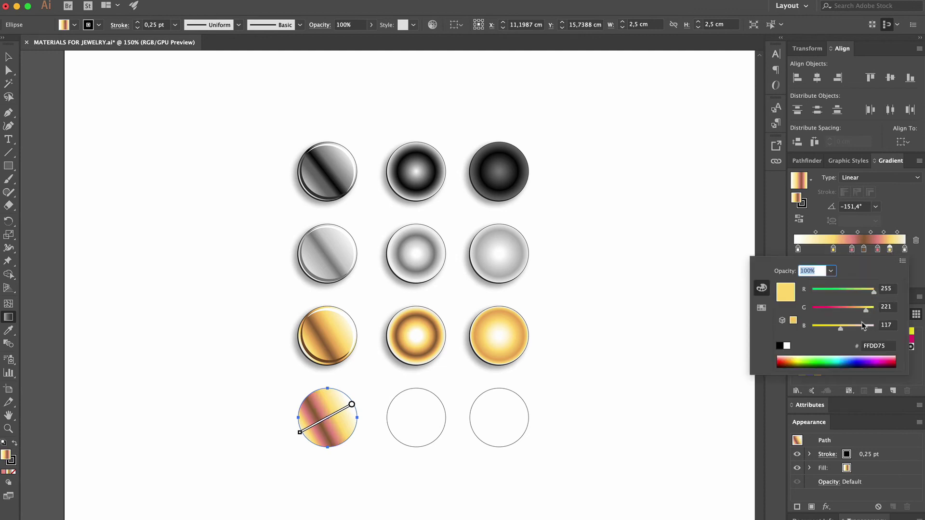
{"action": "left_click_drag", "start_coordinate": [843, 331], "coordinate": [864, 330]}
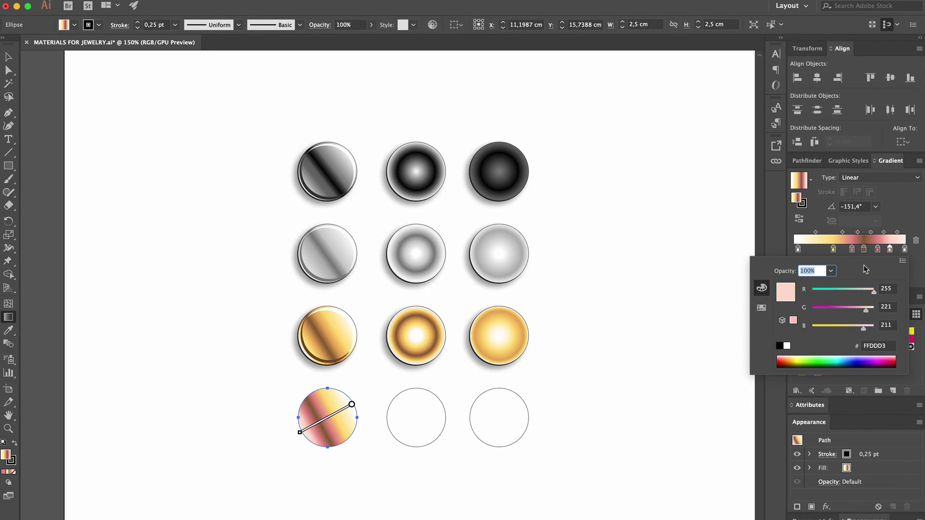
{"action": "left_click", "coordinate": [921, 216]}
{"action": "left_click_drag", "start_coordinate": [833, 249], "coordinate": [836, 271]}
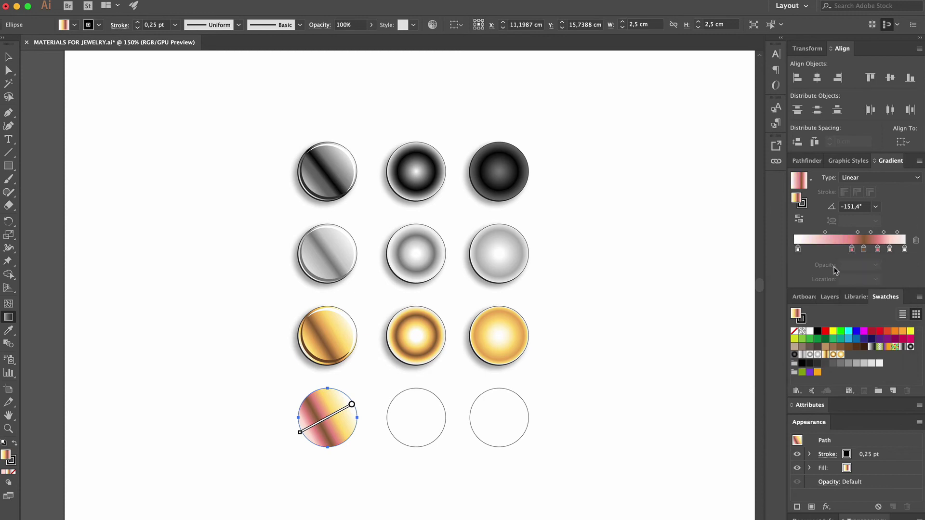
{"action": "left_click", "coordinate": [890, 250]}
{"action": "left_click", "coordinate": [823, 249]}
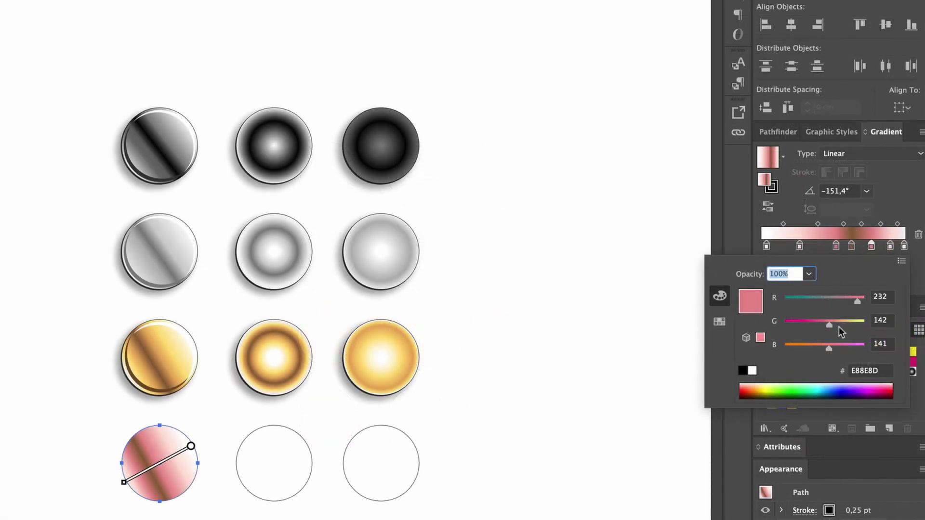
Step: Warm the pink stop after the brown by raising its green value and copy it before the brown at 48,65%
{"action": "left_click_drag", "start_coordinate": [830, 326], "coordinate": [837, 323]}
{"action": "left_click", "coordinate": [908, 170]}
{"action": "left_click", "coordinate": [871, 247]}
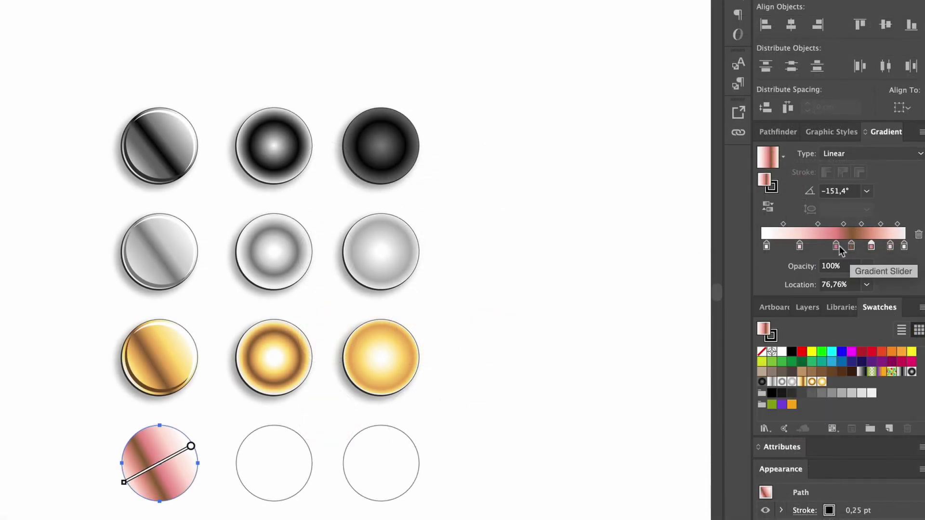
{"action": "left_click_drag", "start_coordinate": [871, 247], "coordinate": [832, 252]}
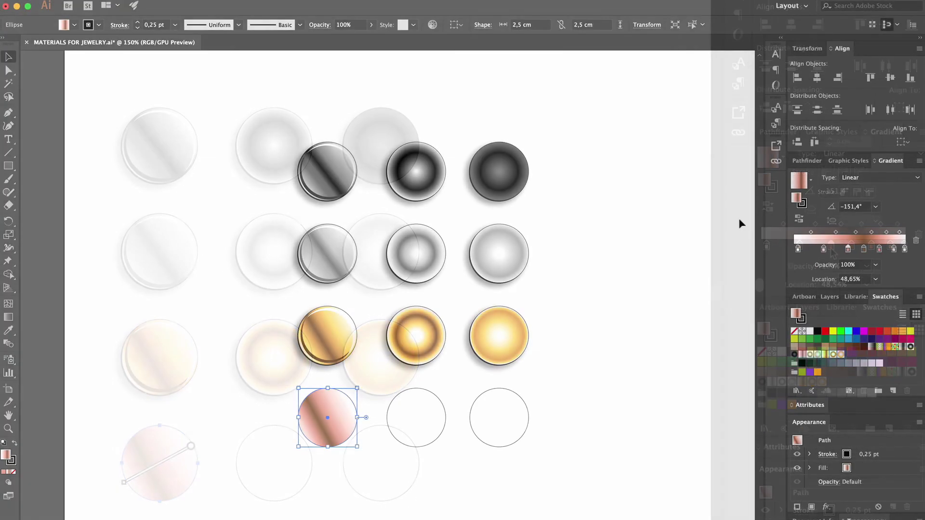
Step: Save the linear pink gradient as a swatch named Flat shiny pink gold, then deselect the circle
{"action": "left_click", "coordinate": [811, 182]}
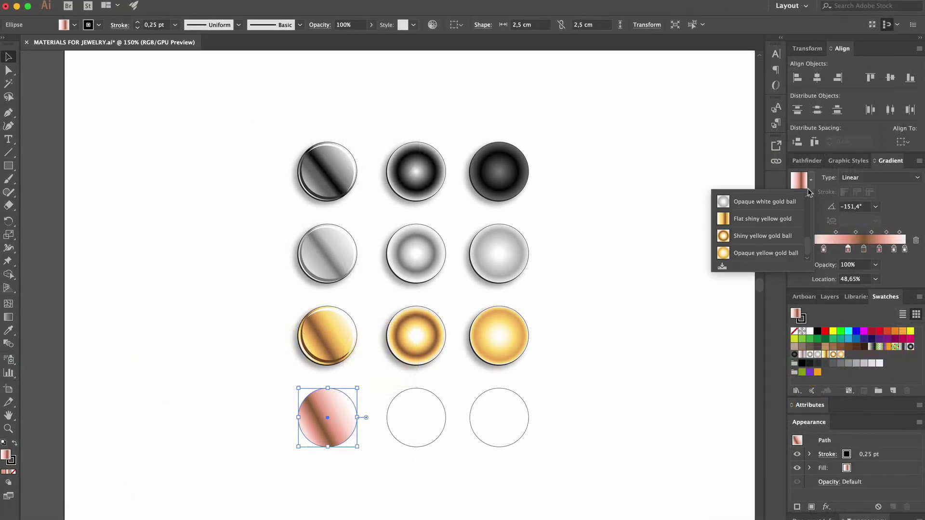
{"action": "left_click", "coordinate": [724, 271]}
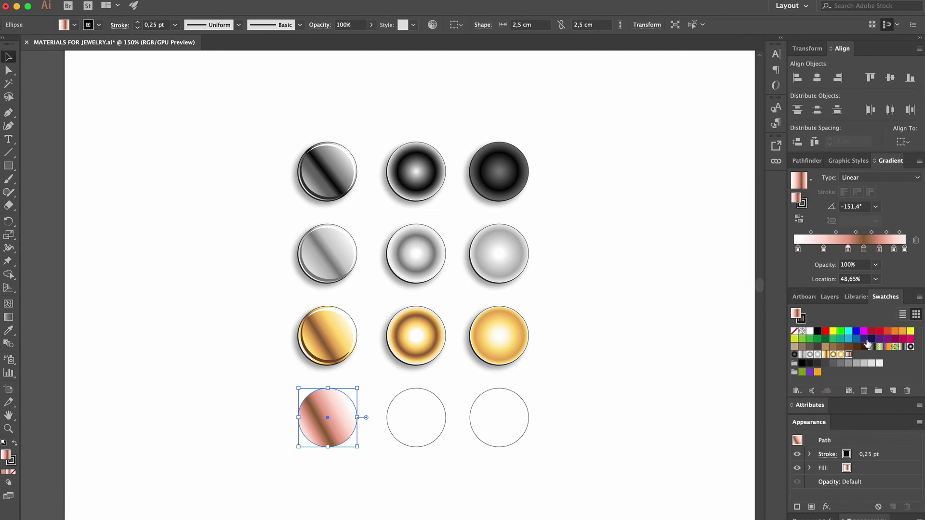
{"action": "double_click", "coordinate": [849, 355]}
{"action": "type", "text": "Flat shiny pink gold"}
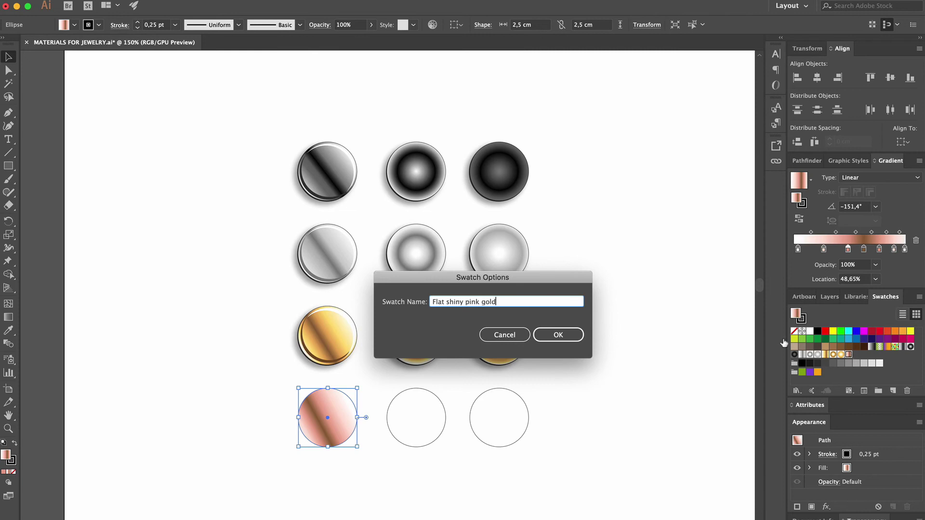
{"action": "left_click", "coordinate": [560, 336]}
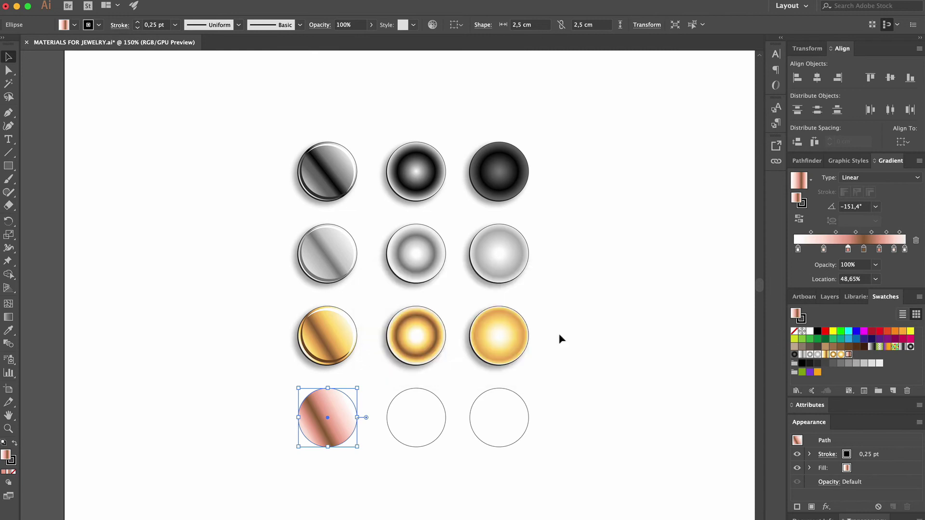
{"action": "left_click", "coordinate": [585, 343]}
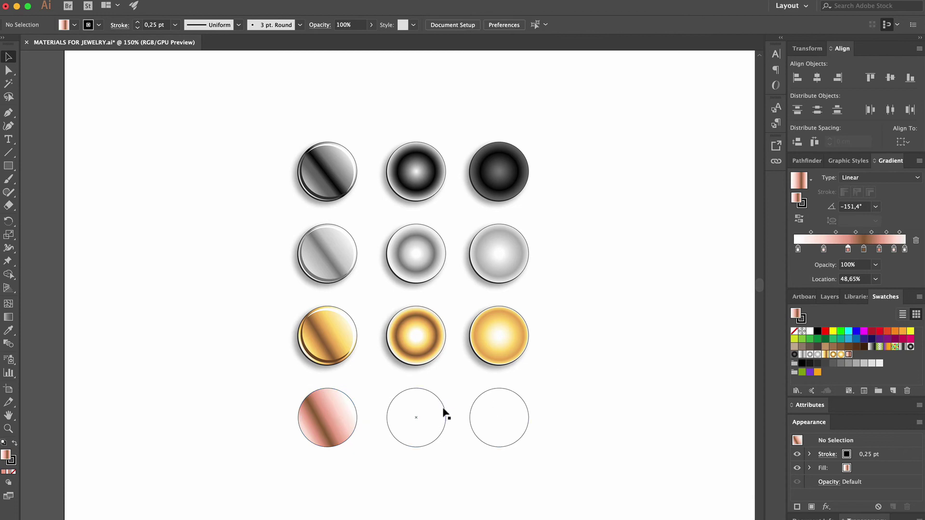
Step: Copy the flat pink gold gradient to the middle circle of the row and make it radial
{"action": "left_click", "coordinate": [439, 401]}
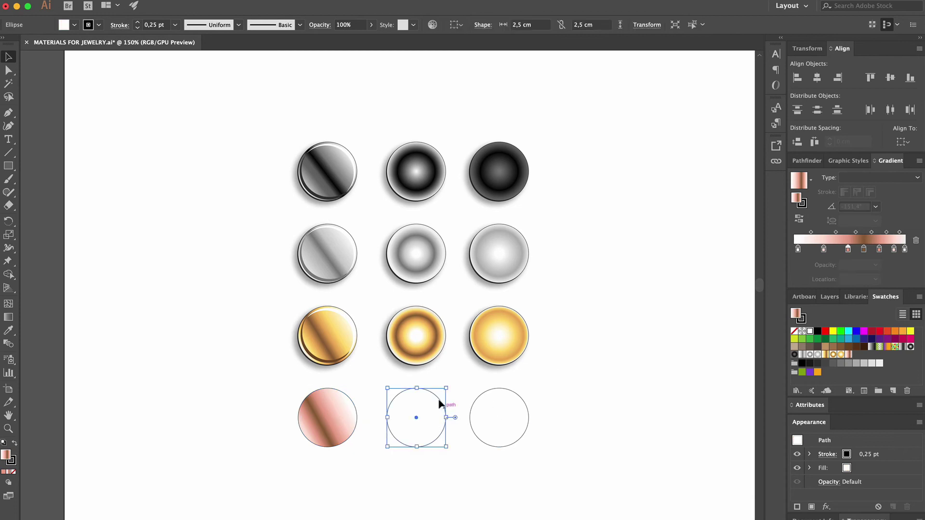
{"action": "left_click", "coordinate": [10, 333]}
{"action": "left_click", "coordinate": [311, 415]}
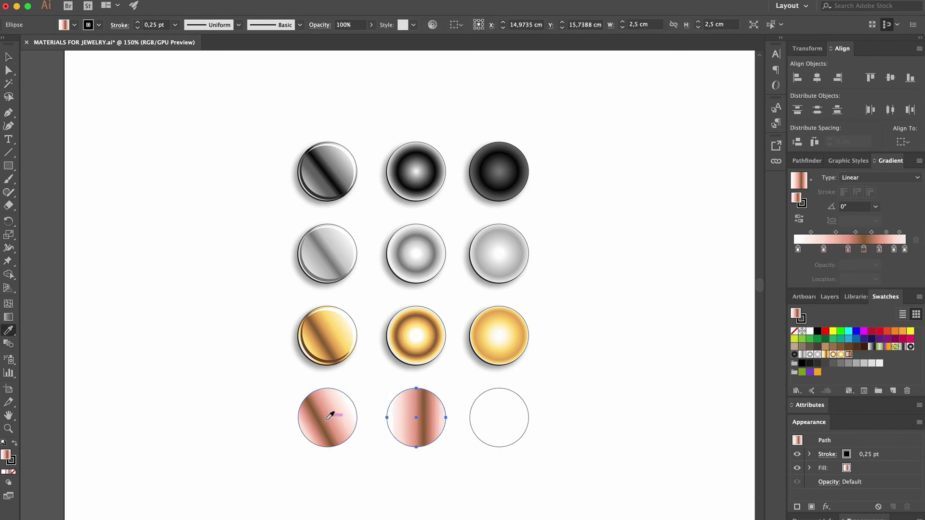
{"action": "left_click", "coordinate": [918, 179]}
{"action": "left_click", "coordinate": [897, 203]}
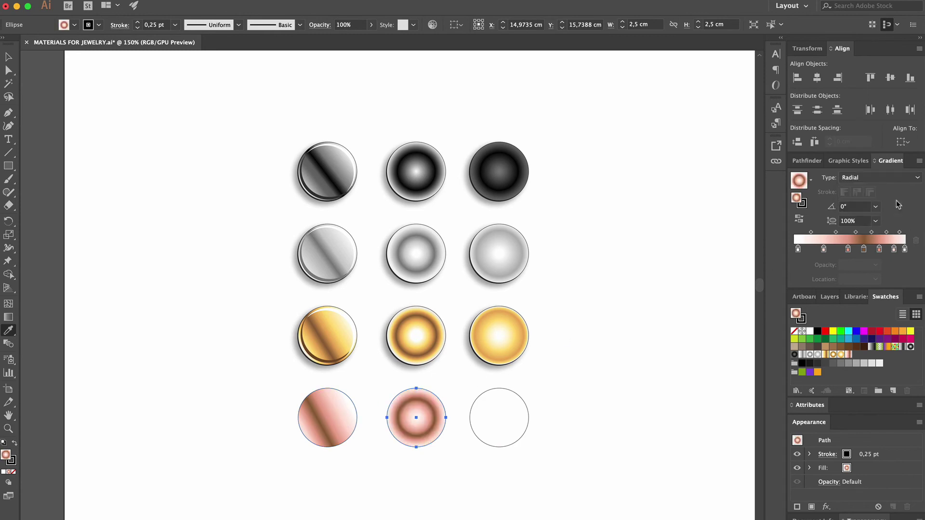
Step: Shift the radial gradient's stops outward to widen the white center, with the inner pale pink stop at 32,98%
{"action": "left_click", "coordinate": [894, 249]}
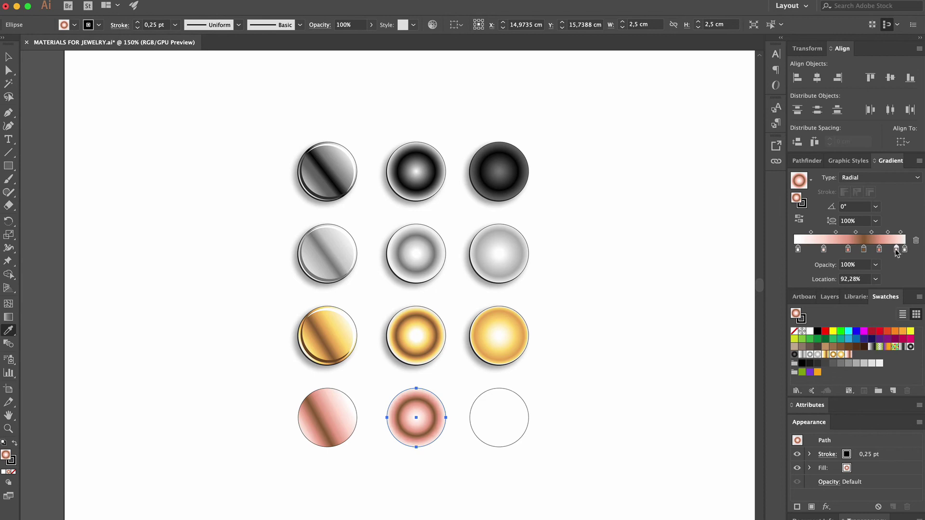
{"action": "left_click_drag", "start_coordinate": [879, 249], "coordinate": [832, 235]}
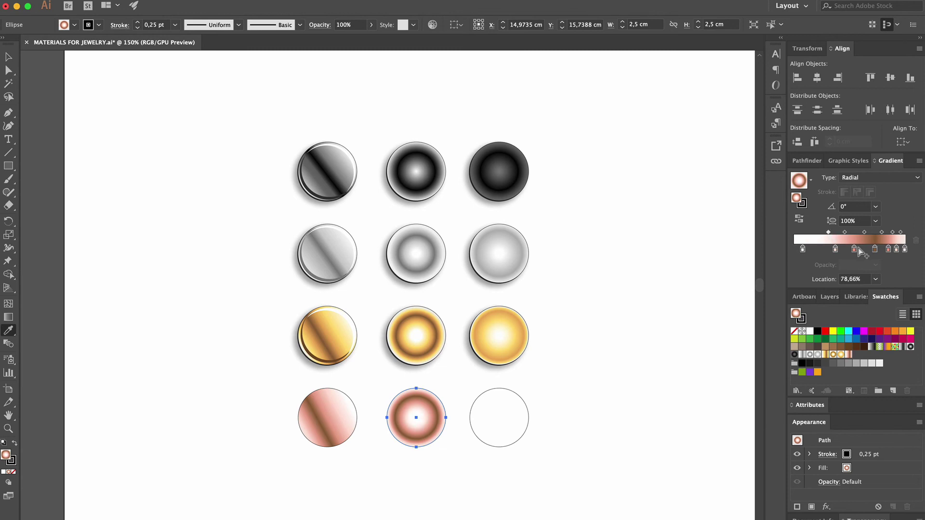
{"action": "left_click", "coordinate": [888, 250]}
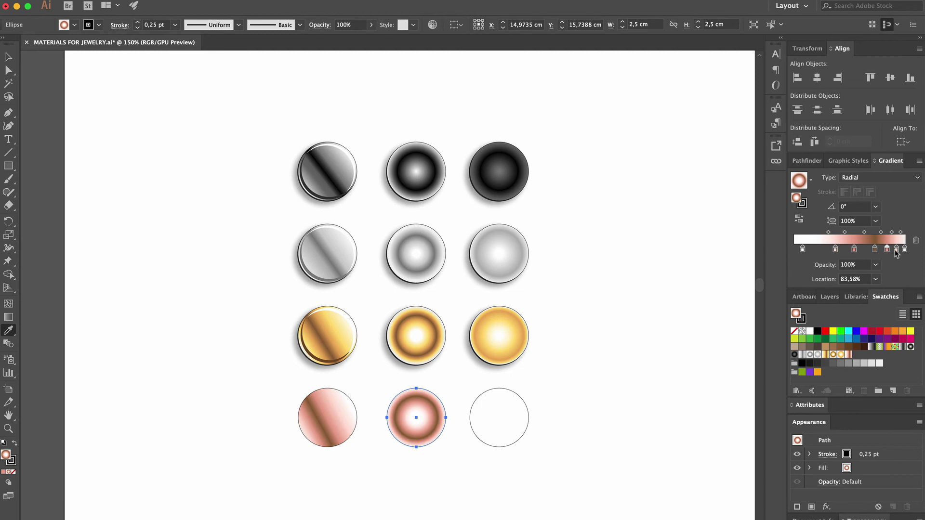
{"action": "left_click", "coordinate": [894, 251]}
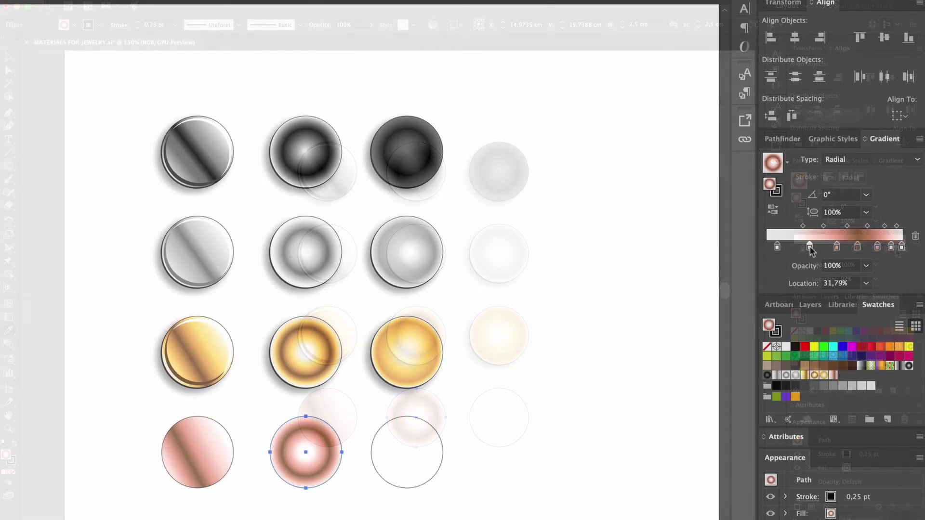
{"action": "left_click", "coordinate": [835, 249]}
{"action": "left_click_drag", "start_coordinate": [814, 246], "coordinate": [812, 248]}
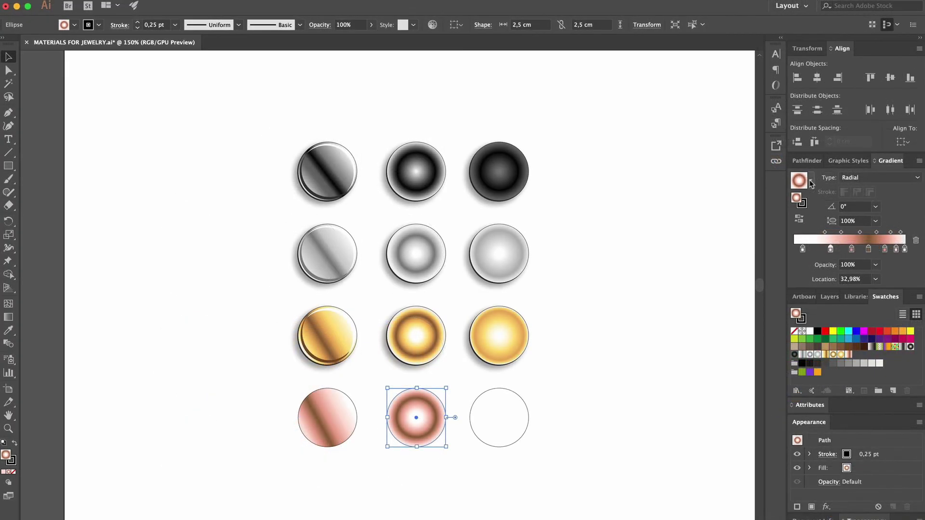
Step: Save the middle circle's gradient as a swatch named Round shiny pink gold, then deselect
{"action": "left_click", "coordinate": [811, 182]}
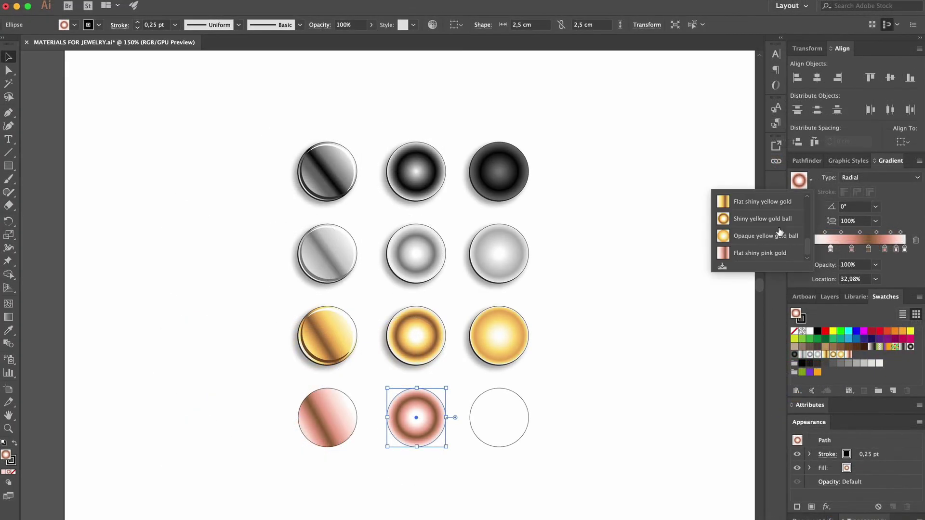
{"action": "left_click", "coordinate": [722, 268]}
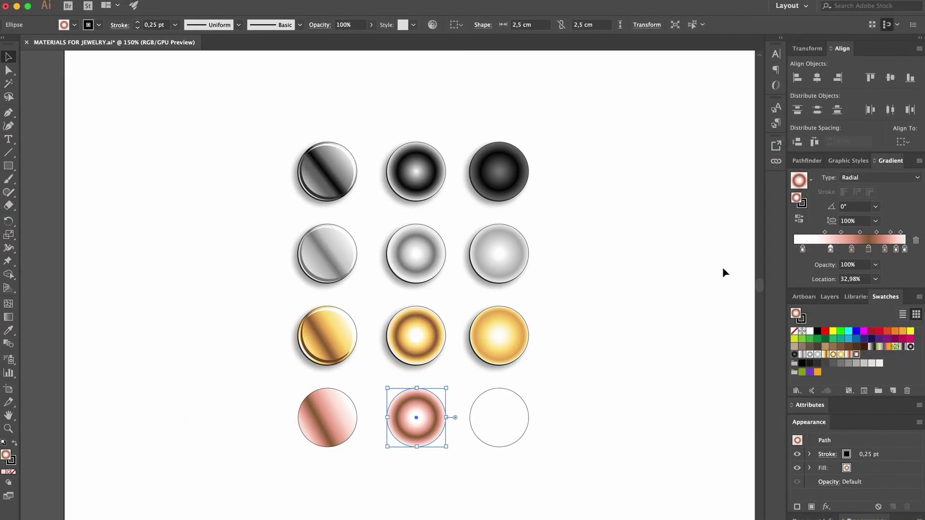
{"action": "double_click", "coordinate": [857, 355]}
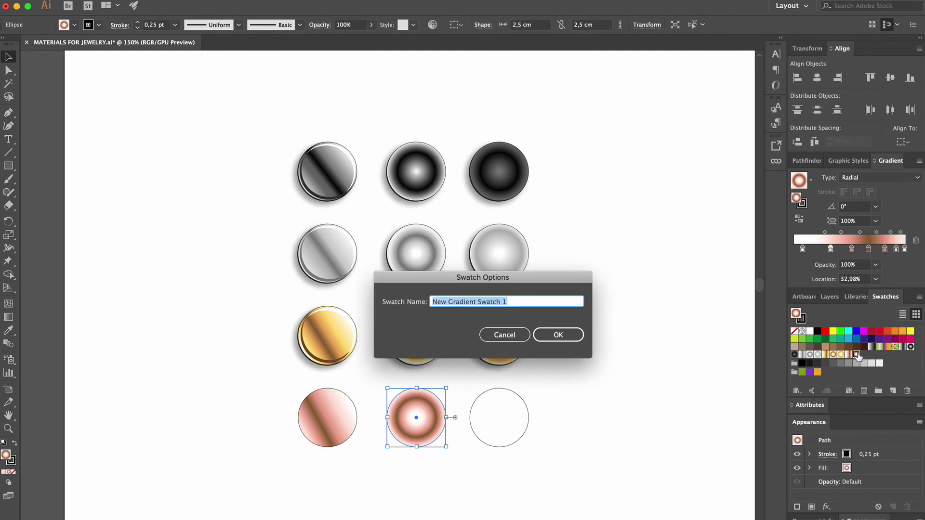
{"action": "type", "text": "Round shiny pink"}
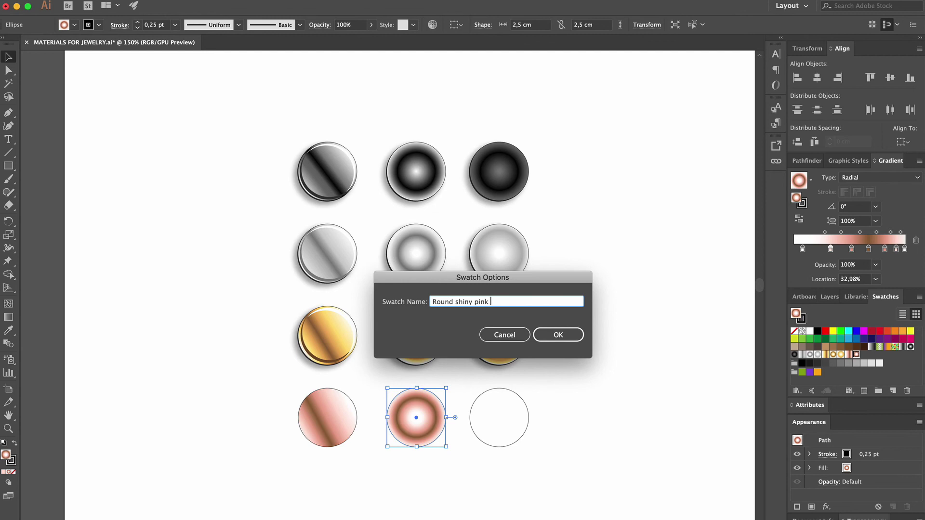
{"action": "type", "text": " gold"}
{"action": "left_click", "coordinate": [571, 339]}
{"action": "left_click", "coordinate": [571, 339]}
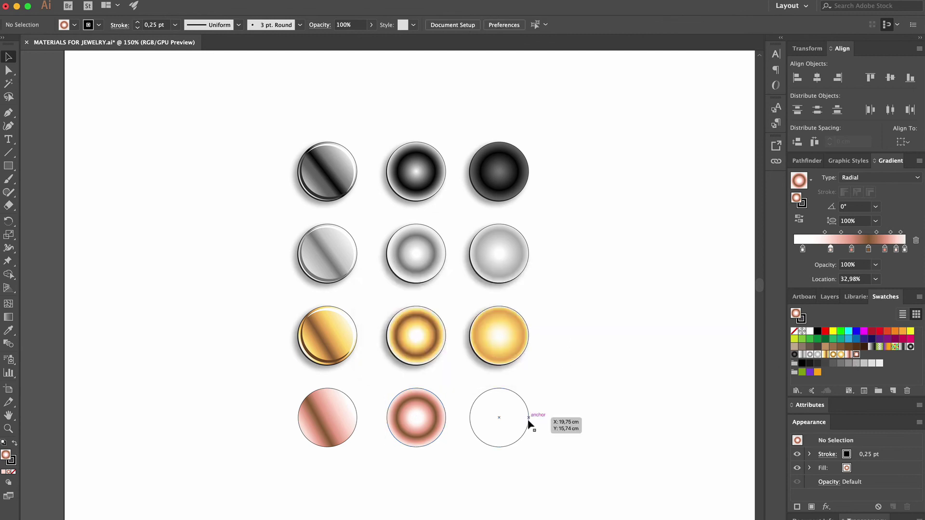
Step: Copy the round shiny pink gold gradient to the last empty circle of the row
{"action": "left_click", "coordinate": [529, 419]}
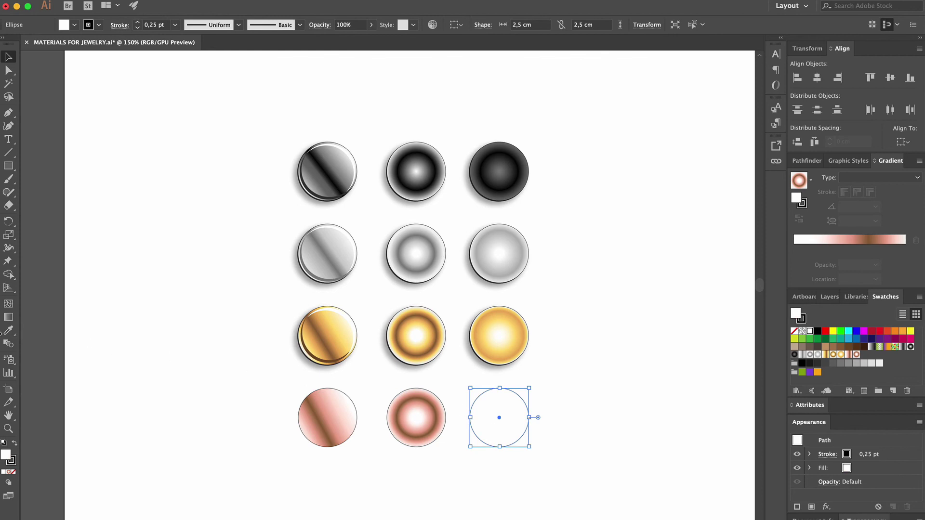
{"action": "left_click", "coordinate": [9, 331]}
{"action": "left_click", "coordinate": [428, 412]}
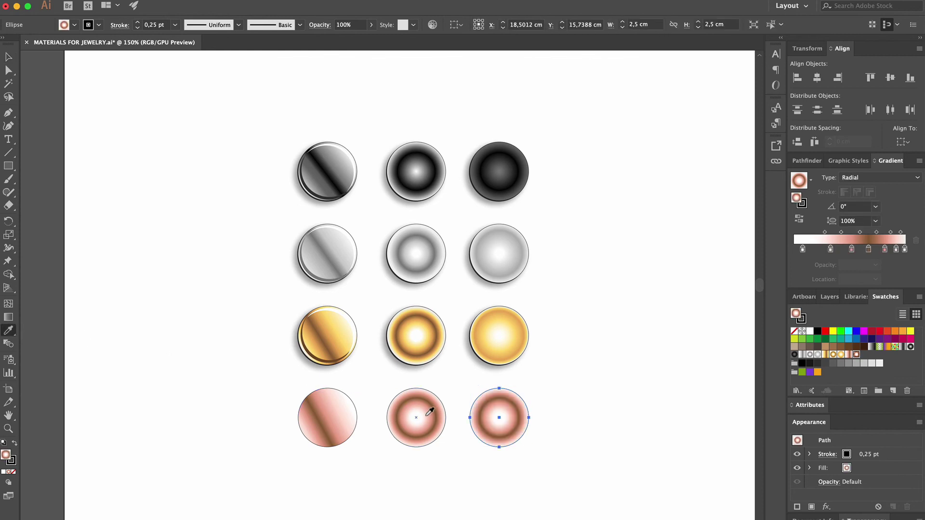
Step: Rework the third circle's gradient into an opaque look with the inner pink stop at 61,99% and the white stop at 0%
{"action": "left_click", "coordinate": [897, 249]}
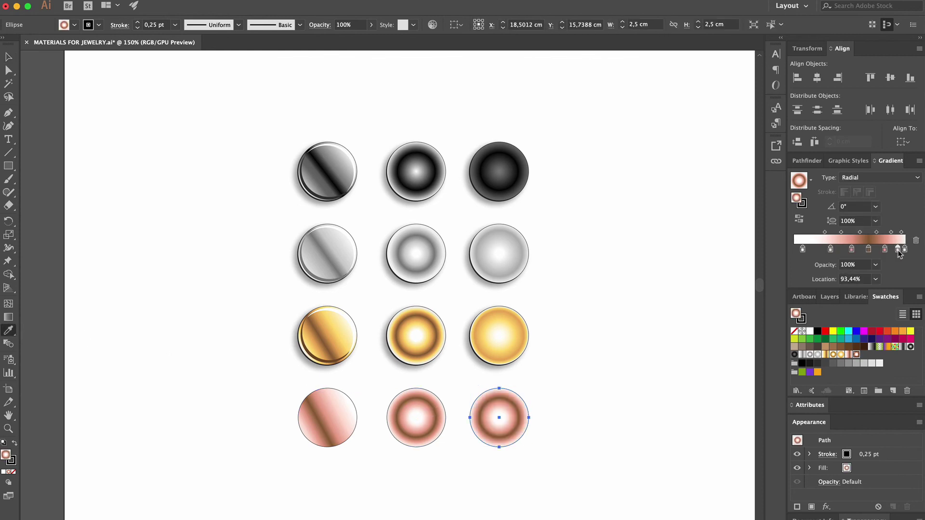
{"action": "left_click_drag", "start_coordinate": [887, 250], "coordinate": [857, 248]}
{"action": "left_click", "coordinate": [888, 248]}
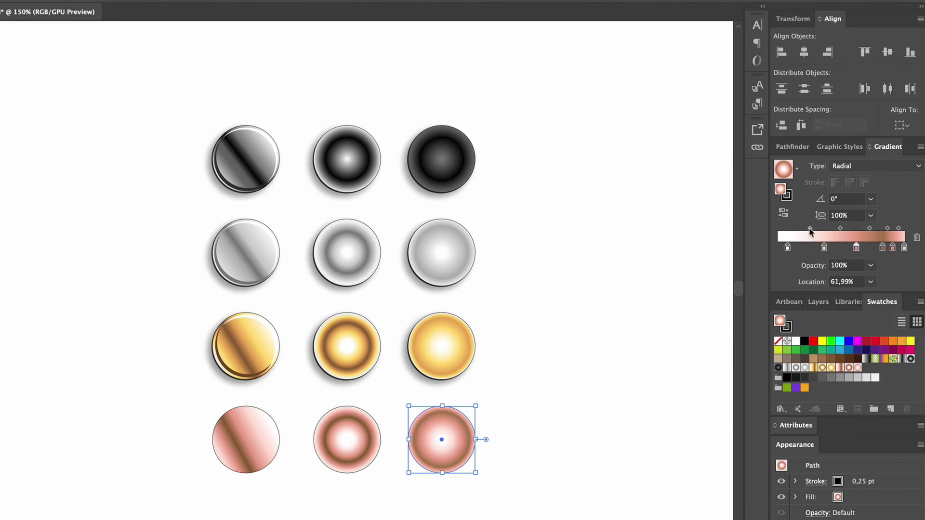
{"action": "left_click_drag", "start_coordinate": [810, 228], "coordinate": [804, 228]}
{"action": "left_click", "coordinate": [788, 248]}
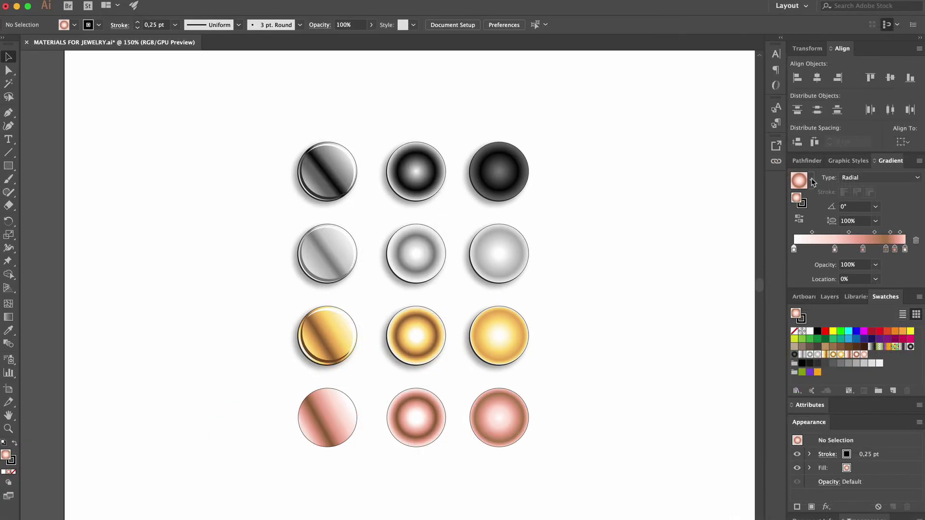
Step: Save the third circle's gradient as a swatch named Round opaque pink gold
{"action": "left_click", "coordinate": [812, 181]}
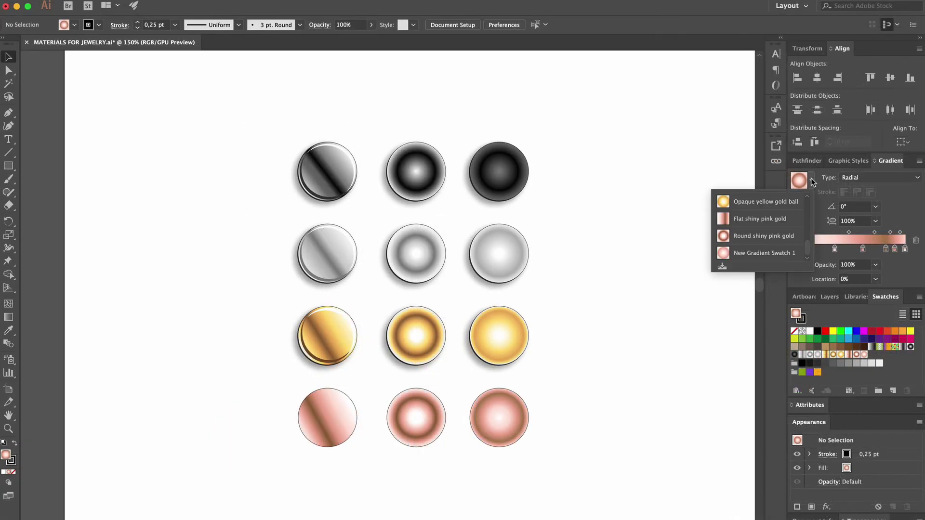
{"action": "left_click", "coordinate": [724, 264]}
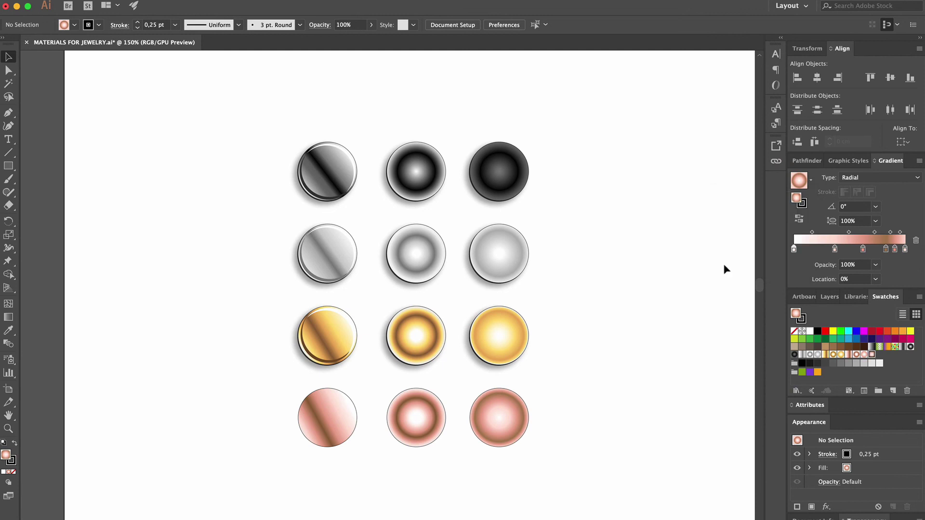
{"action": "double_click", "coordinate": [872, 355]}
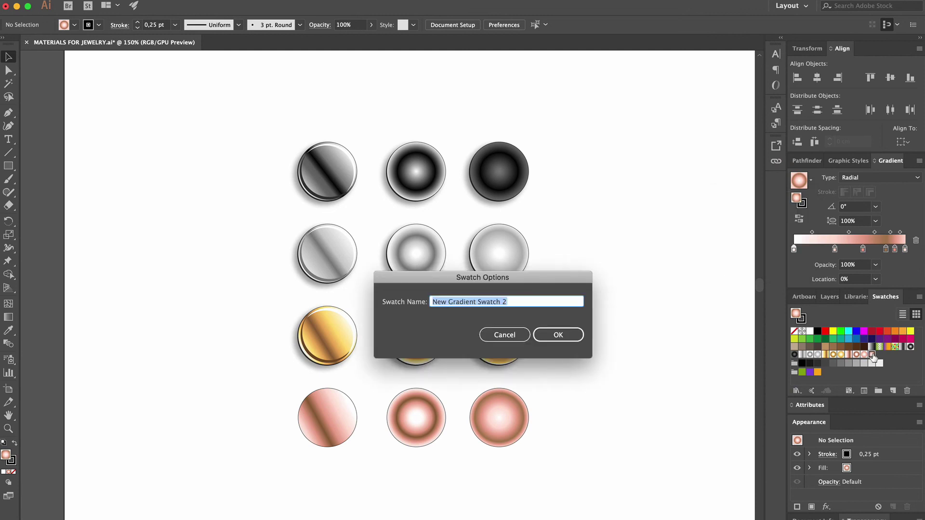
{"action": "type", "text": "R"}
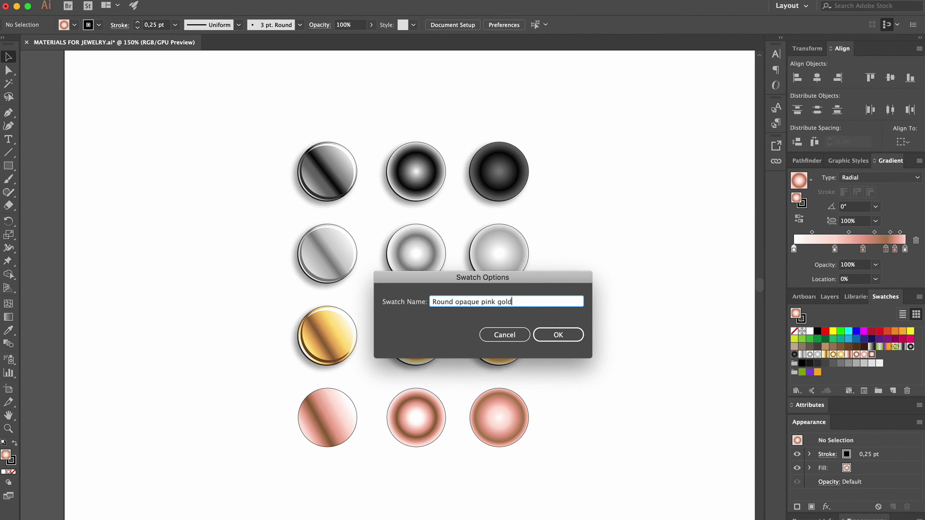
{"action": "type", "text": "ound opaque pink gold"}
{"action": "left_click", "coordinate": [571, 338]}
Step: Place two slightly offset copies of the flat pink gold circle beside the row
{"action": "key", "text": "ctrl+equal"}
{"action": "key", "text": "ctrl+equal"}
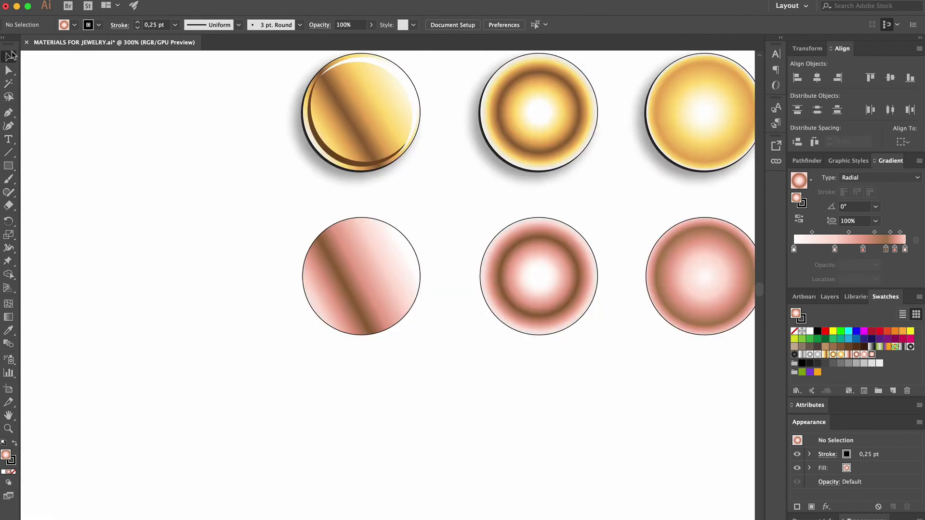
{"action": "left_click_drag", "start_coordinate": [391, 325], "coordinate": [231, 345]}
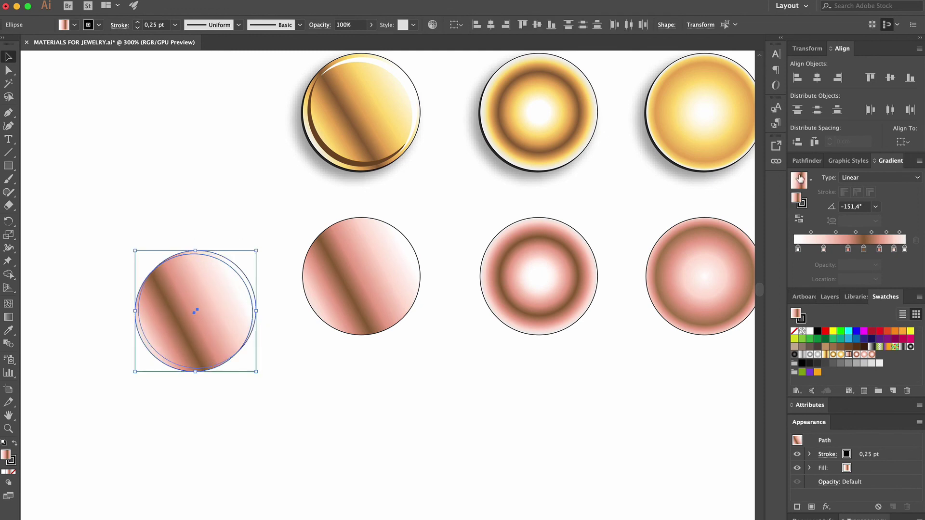
Step: Subtract one offset pink gold copy from the other to form a crescent, and give it the gold highlight's white fill and no stroke
{"action": "left_click", "coordinate": [807, 160]}
{"action": "left_click", "coordinate": [819, 190]}
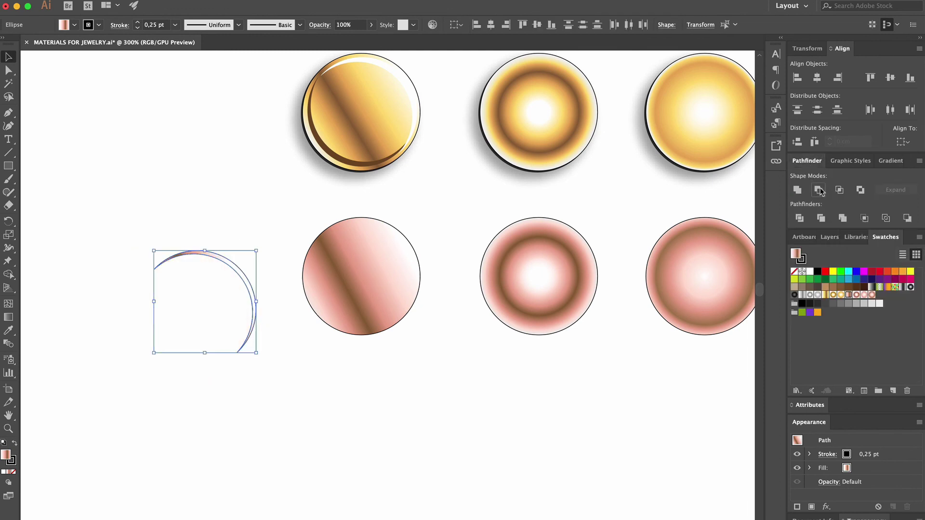
{"action": "left_click", "coordinate": [8, 330]}
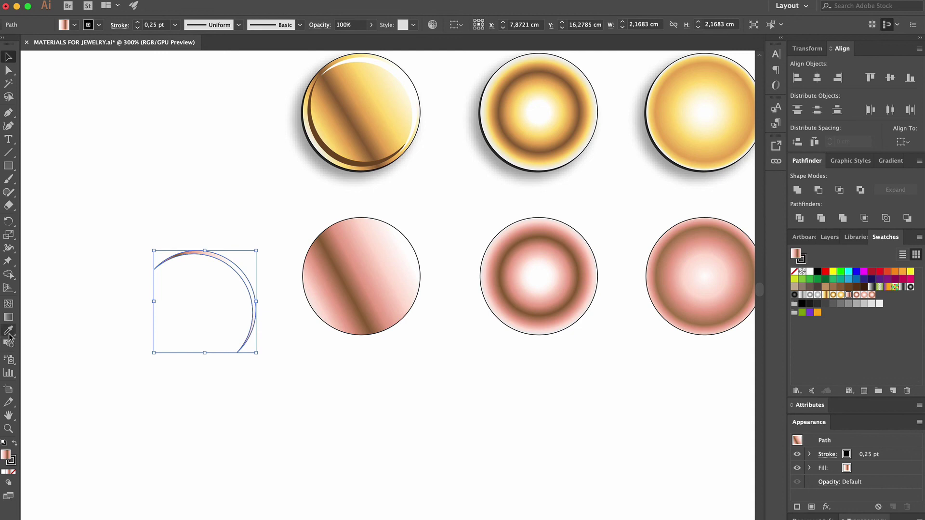
{"action": "left_click", "coordinate": [398, 70]}
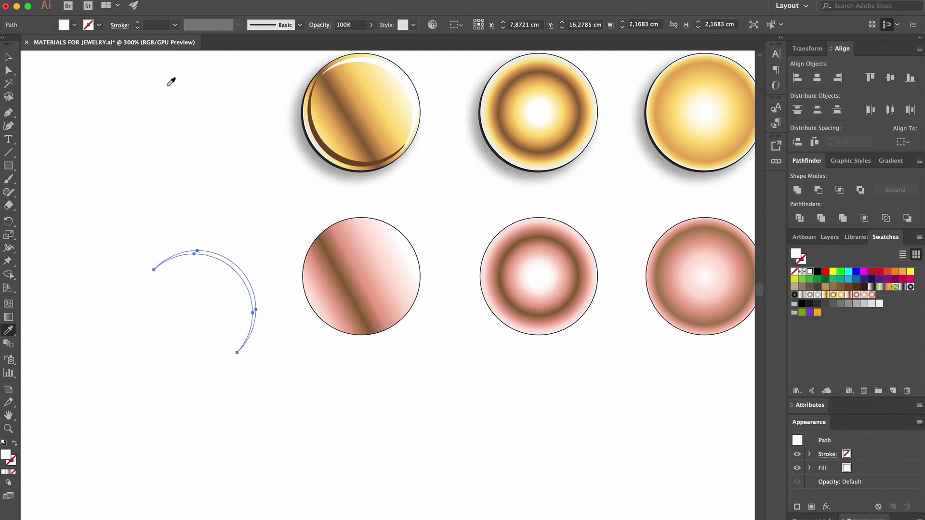
{"action": "left_click", "coordinate": [8, 57]}
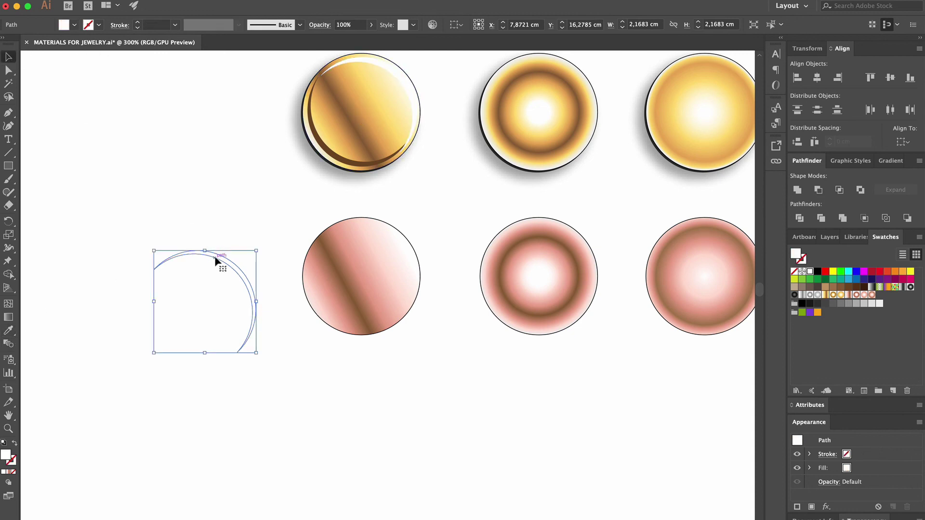
Step: Fit the white crescent inside the upper-right edge of the first pink gold circle, scaled to about 2,05 cm wide and high
{"action": "left_click_drag", "start_coordinate": [216, 261], "coordinate": [378, 228]}
{"action": "left_click_drag", "start_coordinate": [422, 325], "coordinate": [413, 321]}
{"action": "left_click_drag", "start_coordinate": [408, 259], "coordinate": [418, 259]}
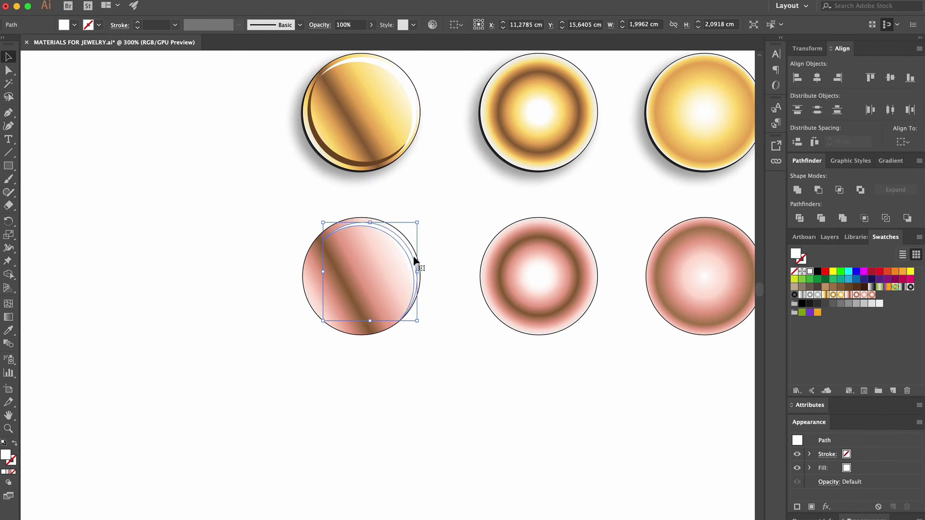
{"action": "left_click_drag", "start_coordinate": [416, 322], "coordinate": [417, 316]}
{"action": "left_click_drag", "start_coordinate": [322, 222], "coordinate": [324, 221]}
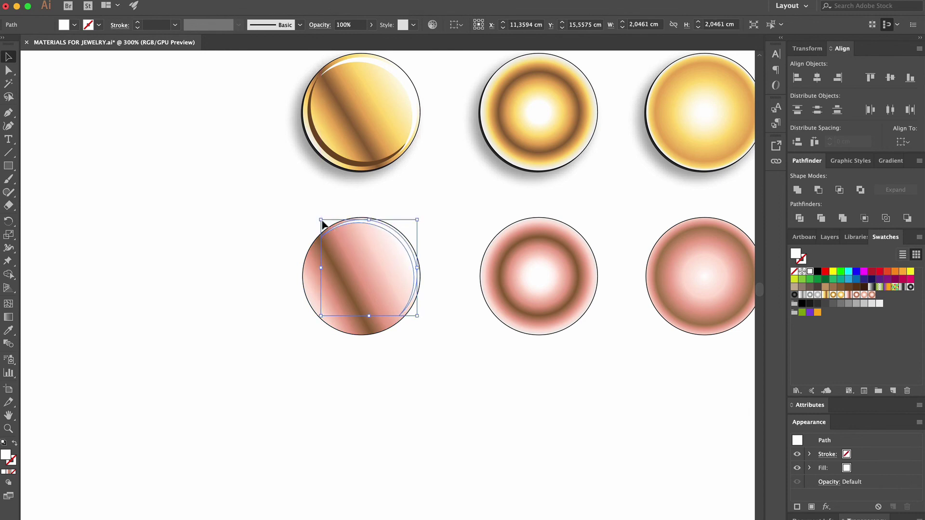
{"action": "left_click", "coordinate": [279, 198]}
Step: Make two offset copies of the flat pink gold circle beside the row and subtract one from the other to form a lower-left crescent
{"action": "left_click_drag", "start_coordinate": [386, 306], "coordinate": [213, 299], "text": "alt"}
{"action": "left_click_drag", "start_coordinate": [121, 237], "coordinate": [202, 313]}
{"action": "left_click", "coordinate": [817, 189]}
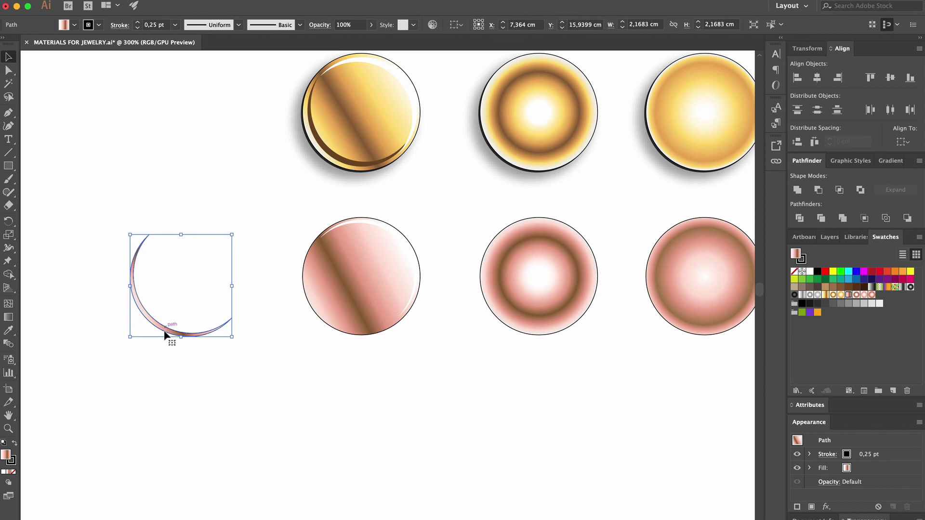
Step: Fit the lower-left crescent inside the first pink gold circle's edge, scaled to about 2,05 by 2,04 cm
{"action": "left_click_drag", "start_coordinate": [175, 330], "coordinate": [342, 331]}
{"action": "left_click_drag", "start_coordinate": [344, 333], "coordinate": [344, 332]}
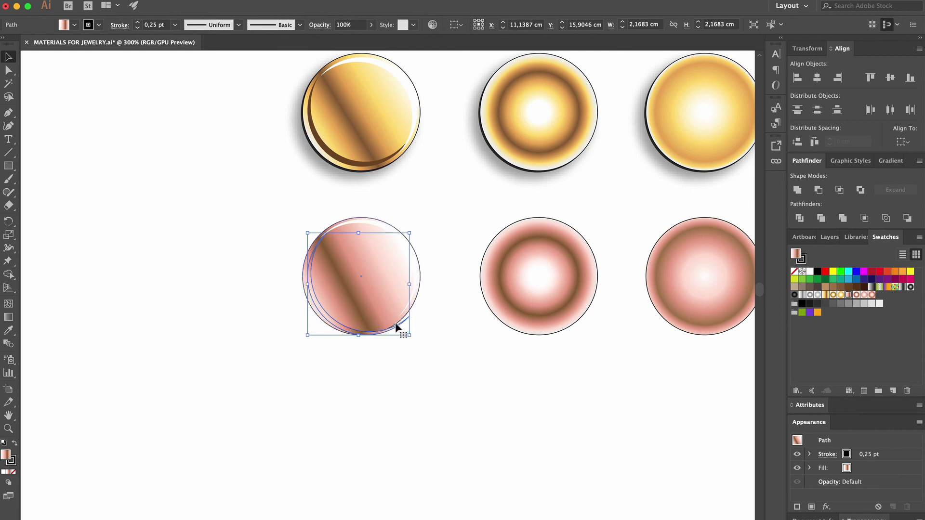
{"action": "left_click_drag", "start_coordinate": [409, 334], "coordinate": [404, 330]}
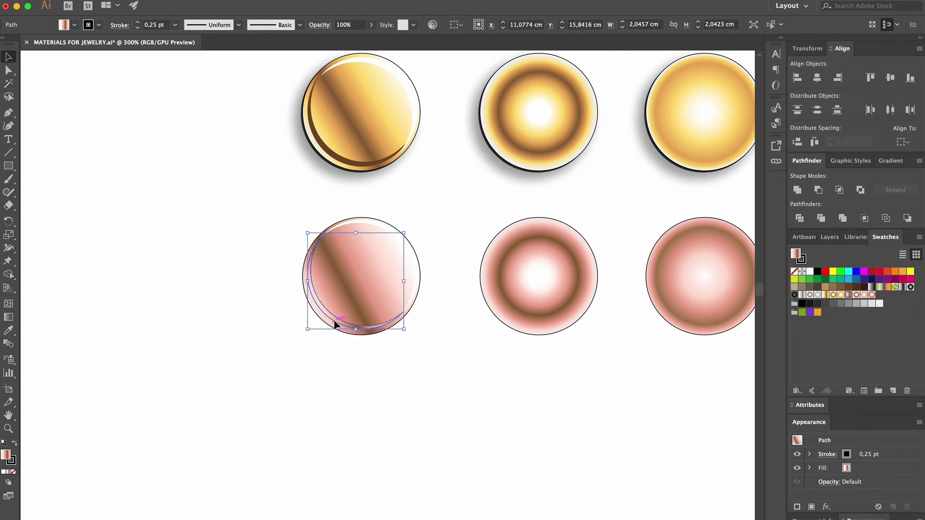
{"action": "left_click_drag", "start_coordinate": [333, 327], "coordinate": [334, 325]}
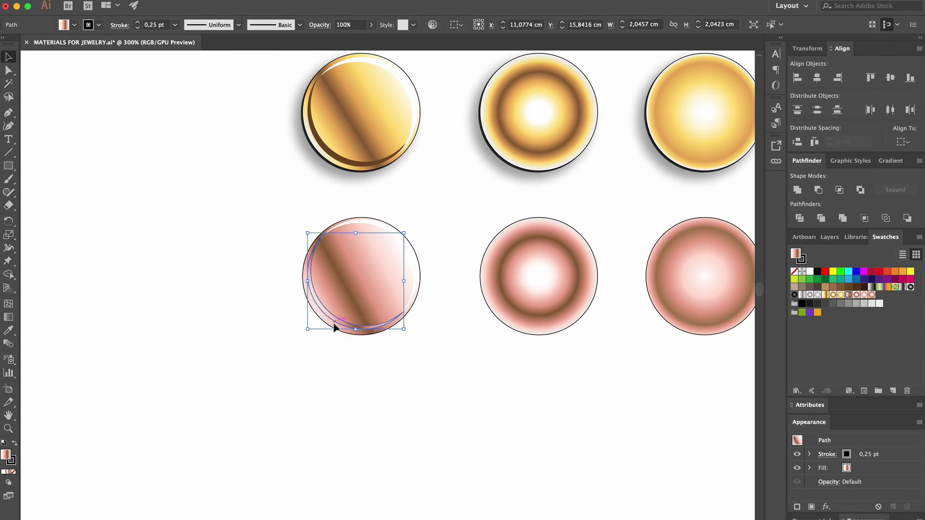
Step: Fill the lower-left crescent with a dark brown swatch, remove its stroke, and fine-tune its position in the circle
{"action": "left_click", "coordinate": [842, 291]}
{"action": "left_click", "coordinate": [795, 271]}
{"action": "scroll", "coordinate": [452, 355], "scroll_direction": "up", "scroll_amount": 2}
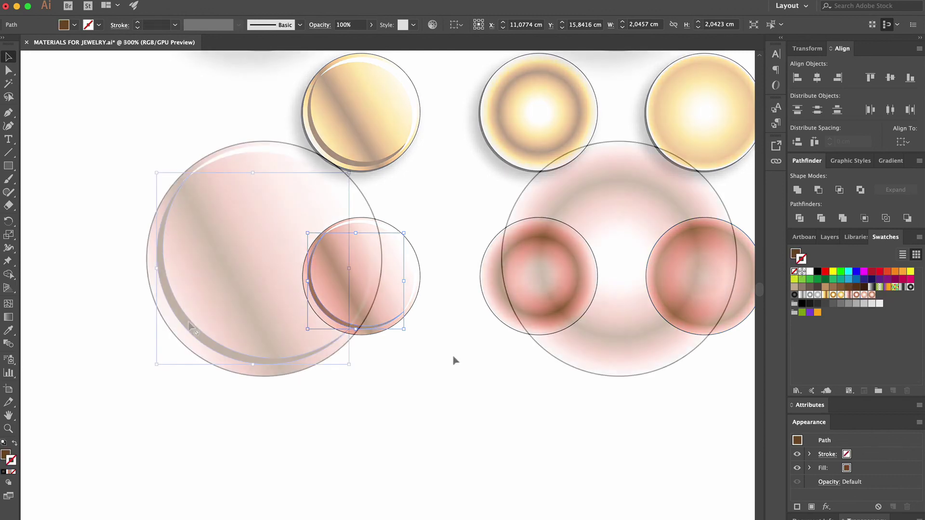
{"action": "left_click_drag", "start_coordinate": [192, 329], "coordinate": [188, 334]}
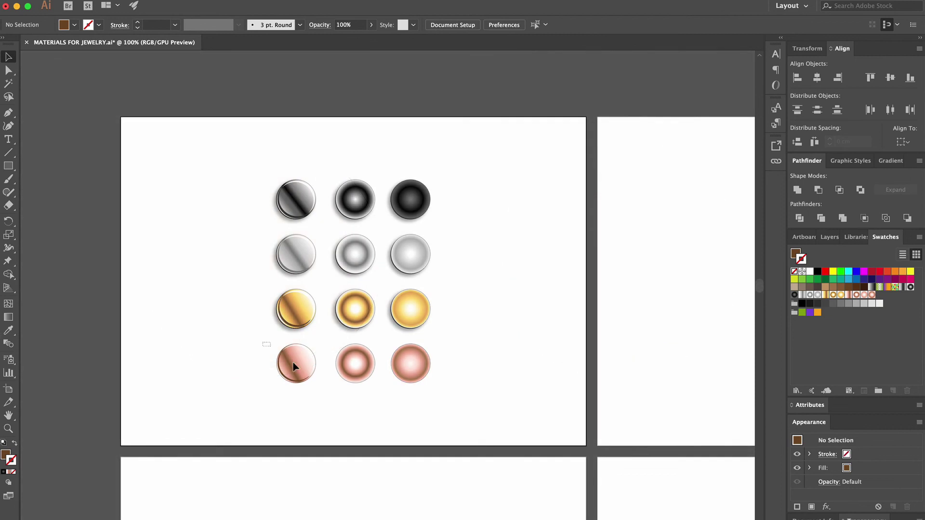
Step: Apply a Multiply drop shadow to the whole pink gold row with 75% opacity, X offset -0,03 cm, Y offset 0,03 cm and blur 0
{"action": "left_click_drag", "start_coordinate": [294, 366], "coordinate": [320, 394]}
{"action": "left_click", "coordinate": [322, 397]}
{"action": "left_click_drag", "start_coordinate": [263, 336], "coordinate": [450, 396]}
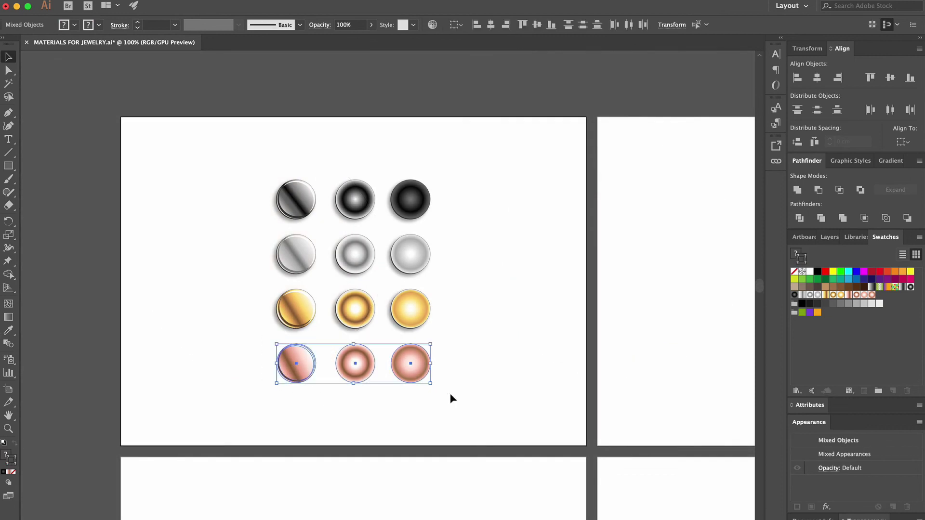
{"action": "left_click", "coordinate": [592, 78]}
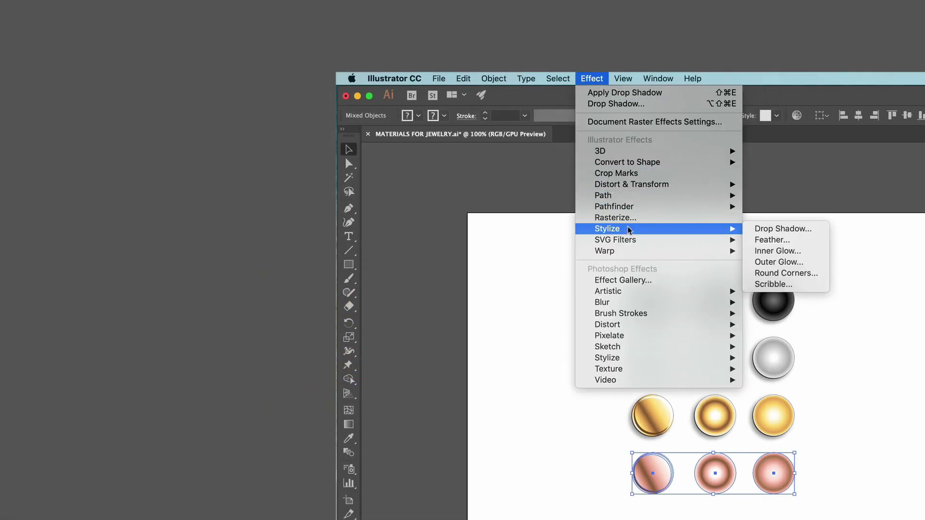
{"action": "left_click", "coordinate": [900, 397]}
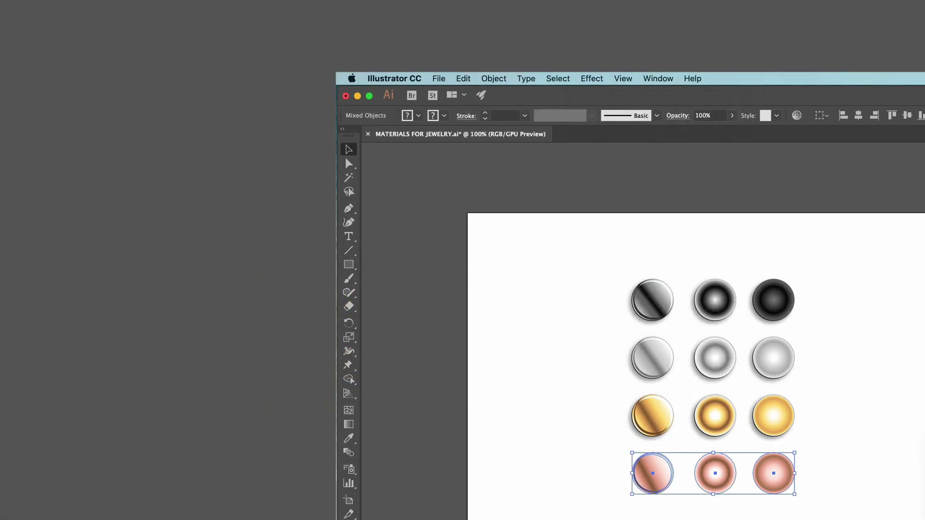
{"action": "type", "text": "75"}
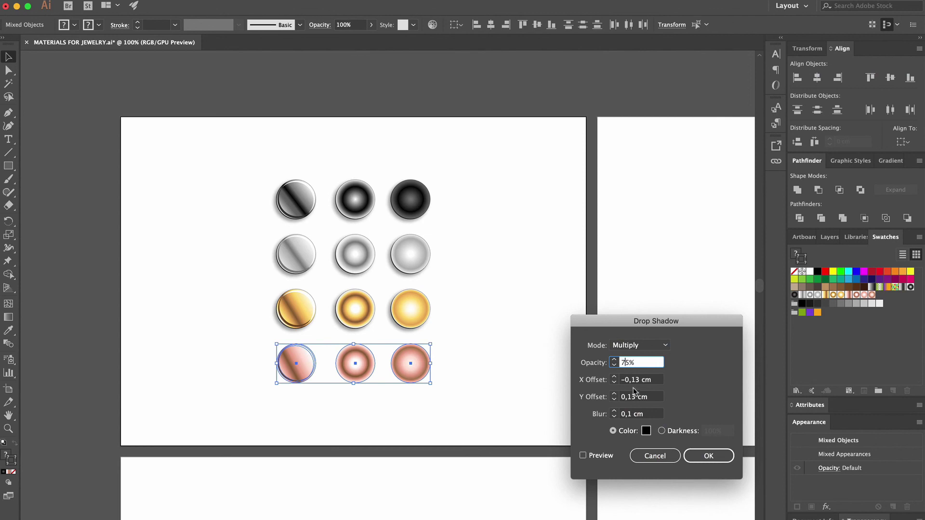
{"action": "left_click", "coordinate": [633, 380]}
{"action": "type", "text": "0"}
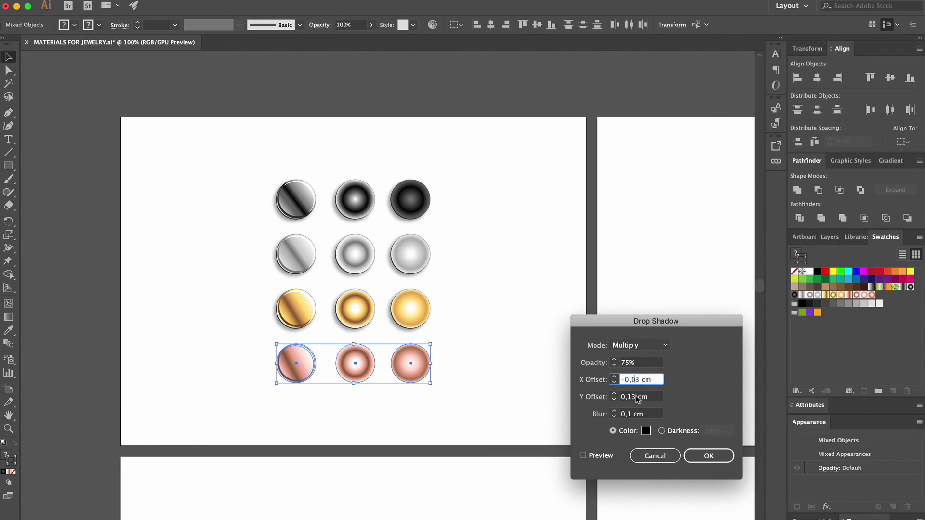
{"action": "left_click_drag", "start_coordinate": [626, 397], "coordinate": [628, 416]}
{"action": "type", "text": "0"}
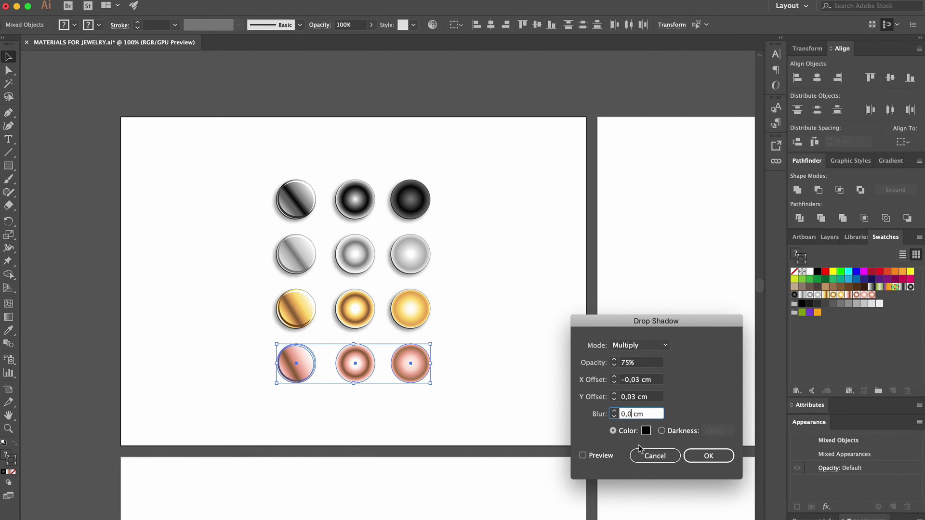
{"action": "left_click", "coordinate": [712, 457]}
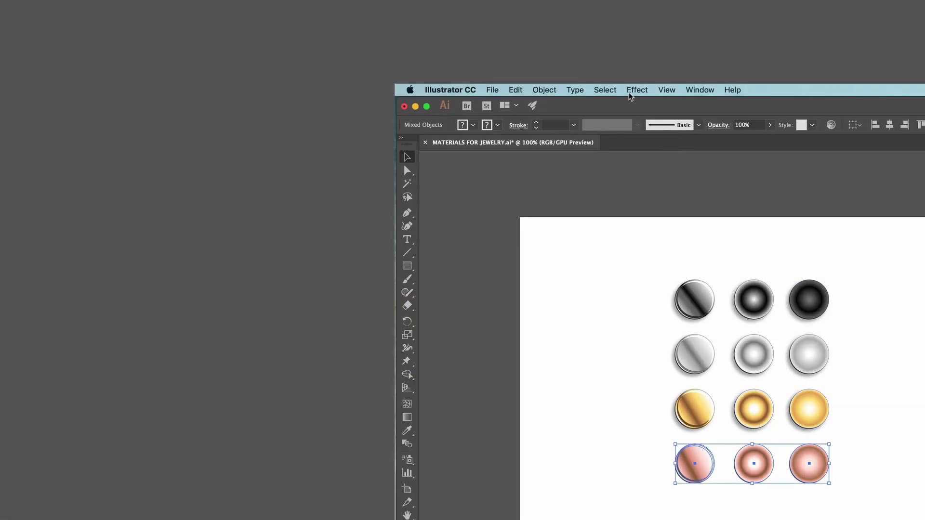
Step: Add a second drop shadow to the pink gold row with 35% opacity, X offset -0,13 cm, Y offset 0,13 cm and blur 0,1 cm
{"action": "left_click", "coordinate": [629, 94]}
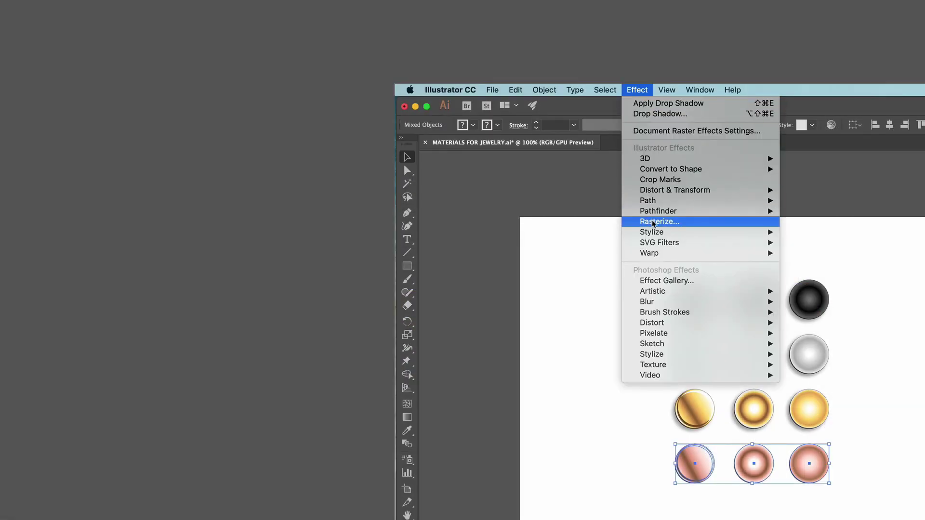
{"action": "mouse_move", "coordinate": [718, 233]}
{"action": "left_click", "coordinate": [822, 237]}
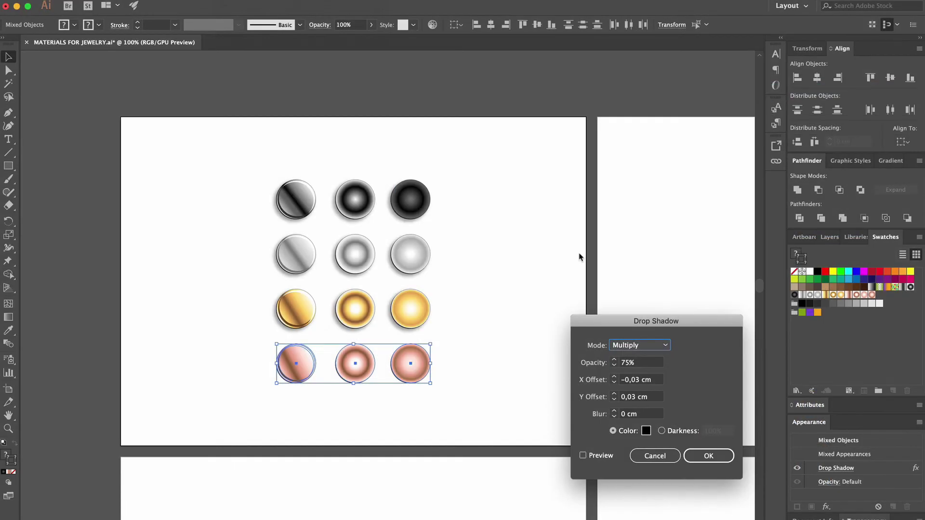
{"action": "left_click", "coordinate": [622, 366]}
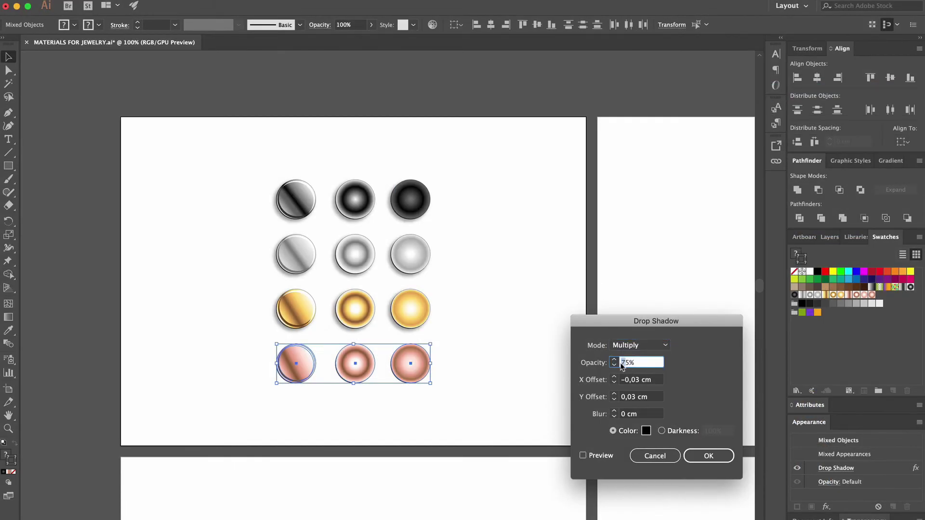
{"action": "type", "text": "3"}
{"action": "left_click_drag", "start_coordinate": [630, 380], "coordinate": [630, 402]}
{"action": "type", "text": "1"}
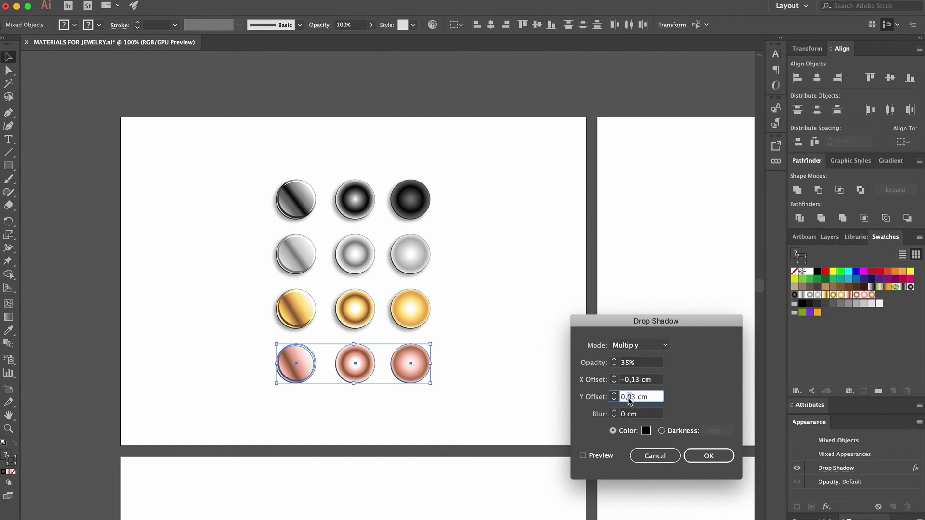
{"action": "type", "text": "1"}
{"action": "left_click", "coordinate": [625, 414]}
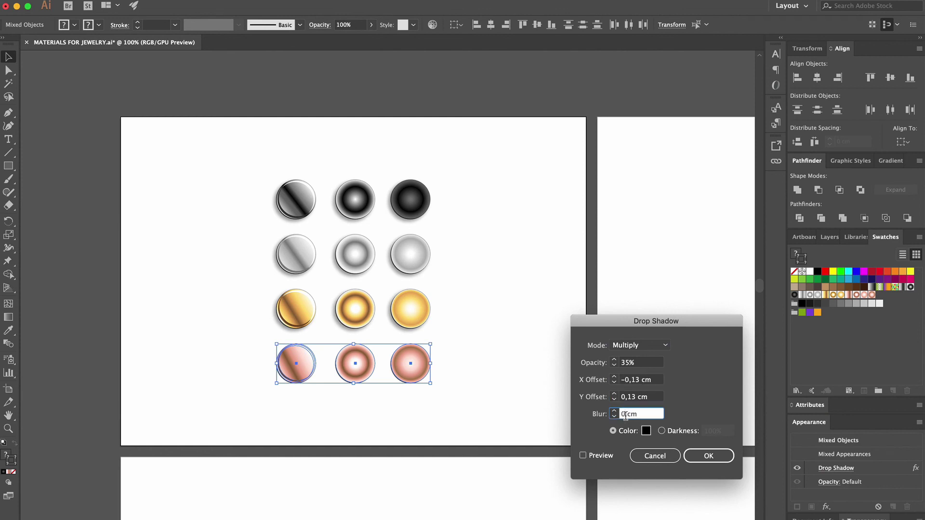
{"action": "type", "text": ",1"}
{"action": "left_click", "coordinate": [719, 458]}
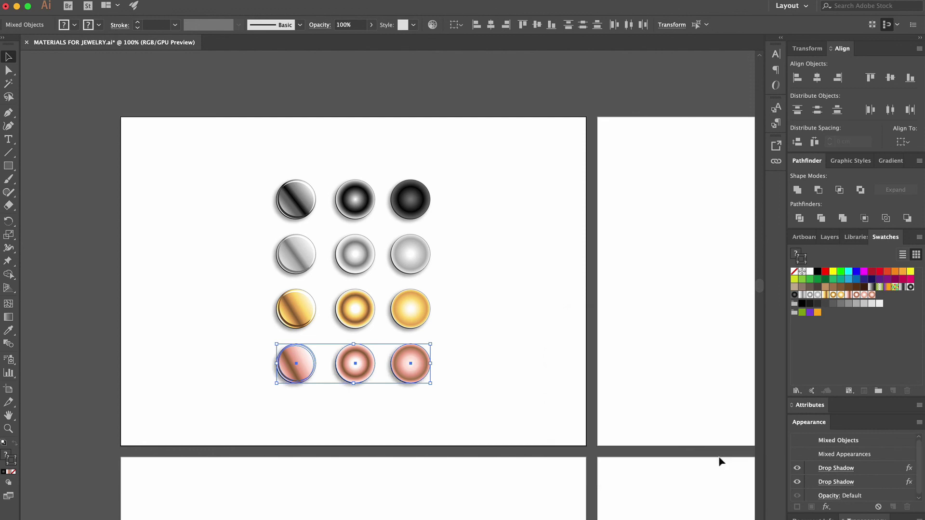
Step: Deselect the row and save the document
{"action": "left_click", "coordinate": [525, 401]}
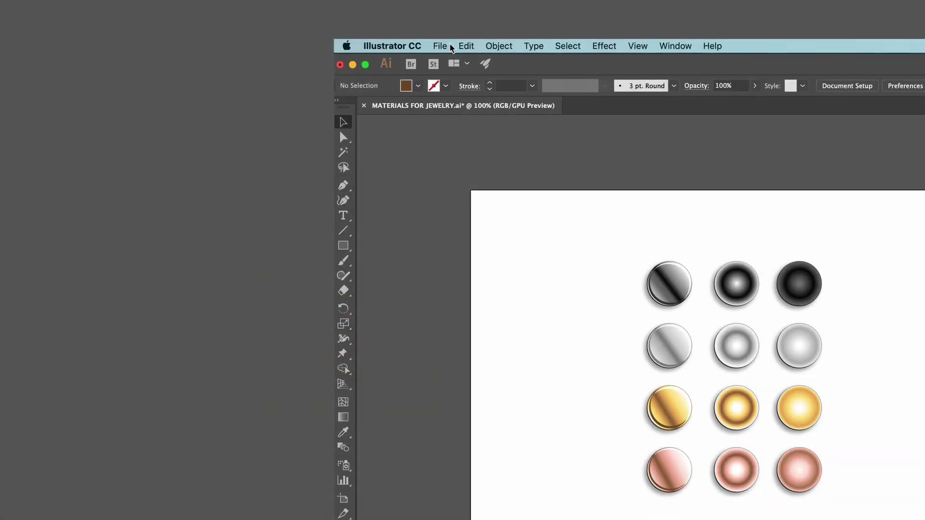
{"action": "left_click", "coordinate": [92, 0]}
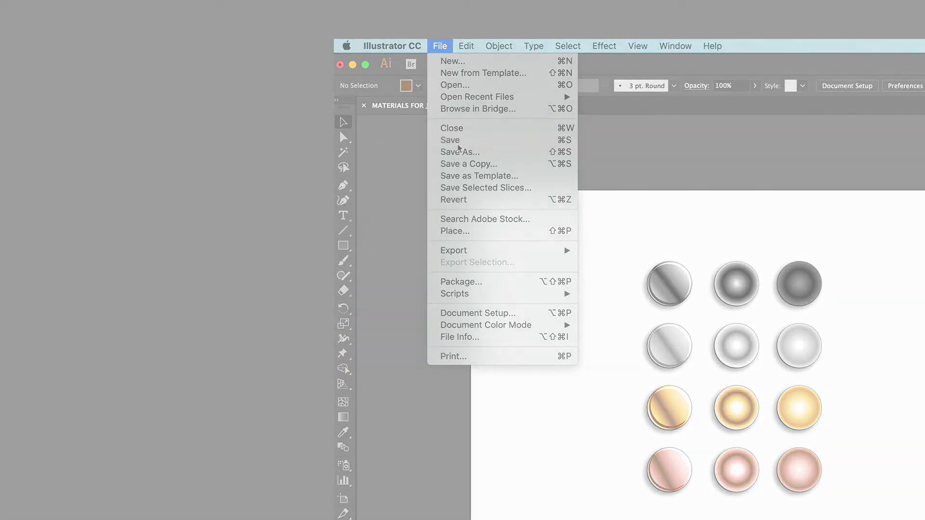